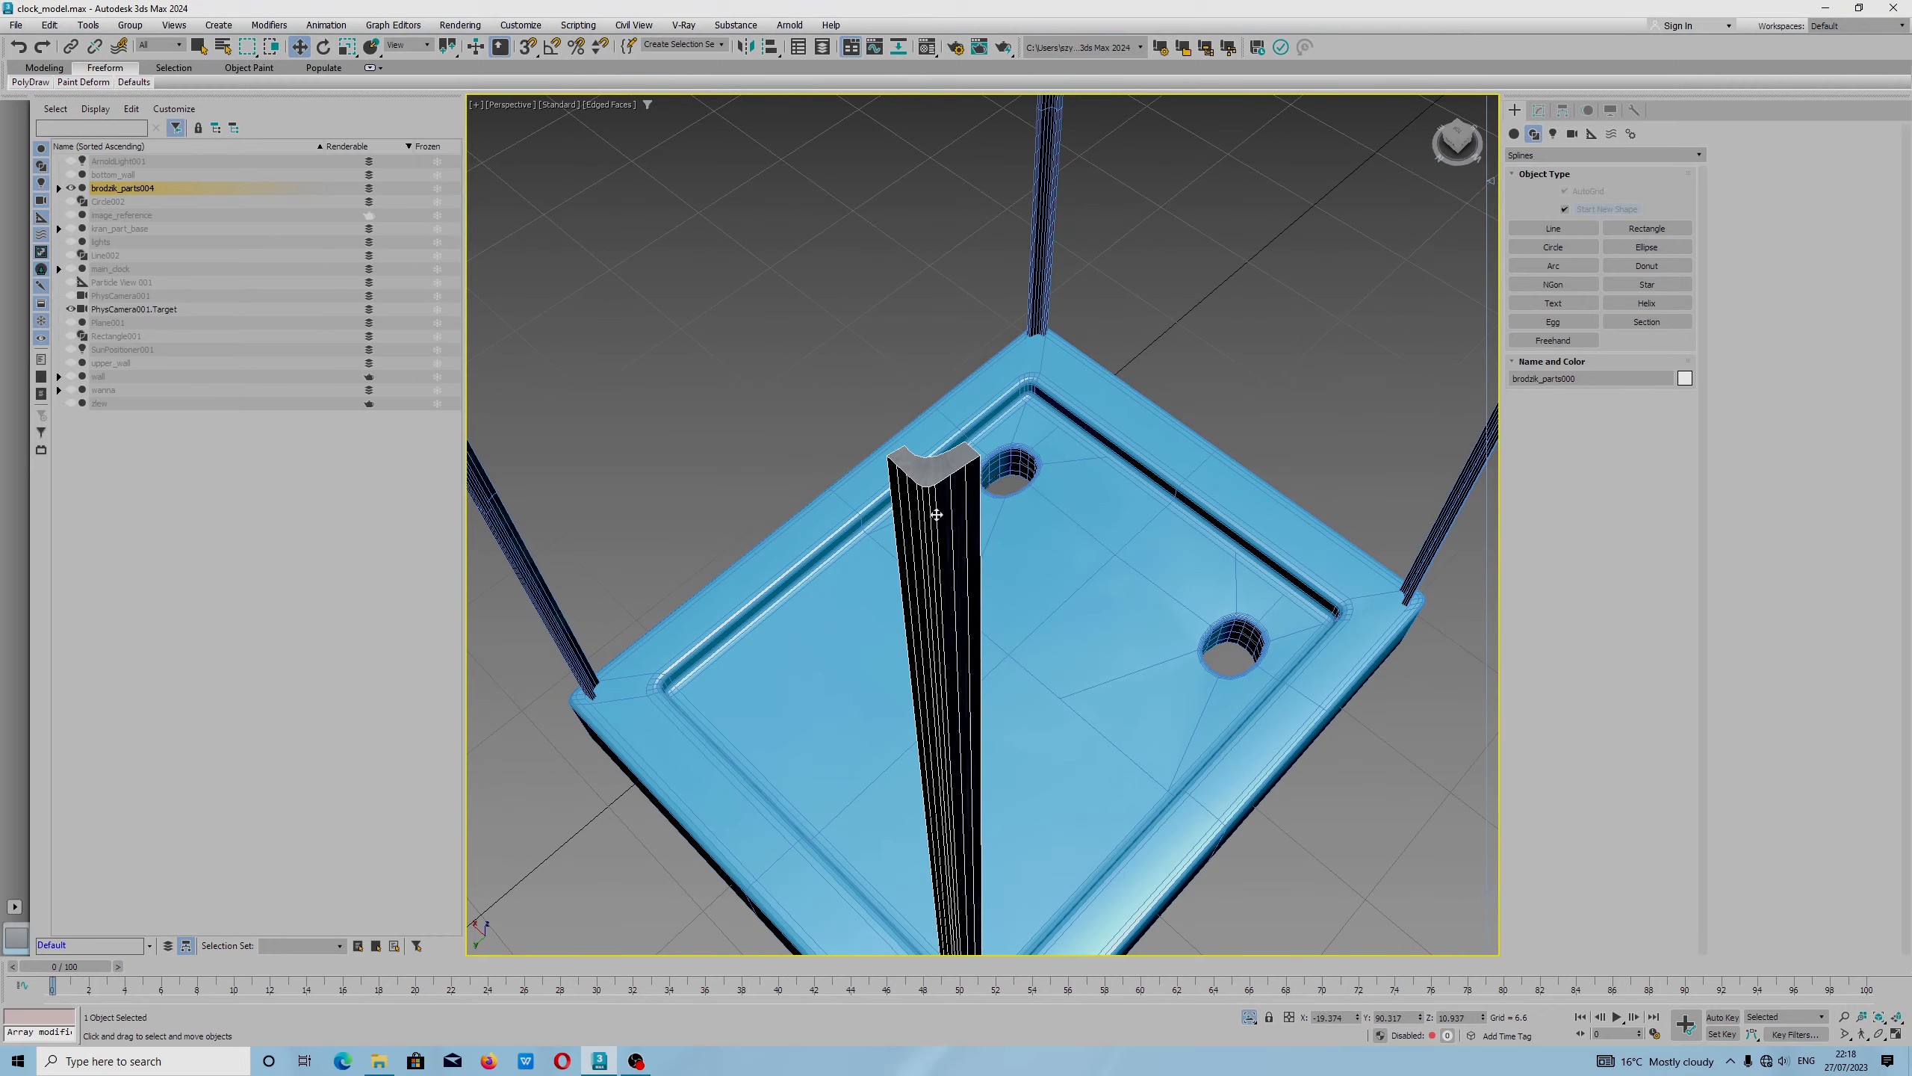
Draw an open half-profile line on the post's face with AutoGrid, giving it a rounded upper corner and a curved hook at its lower end.
scroll(966, 529, "up", 6)
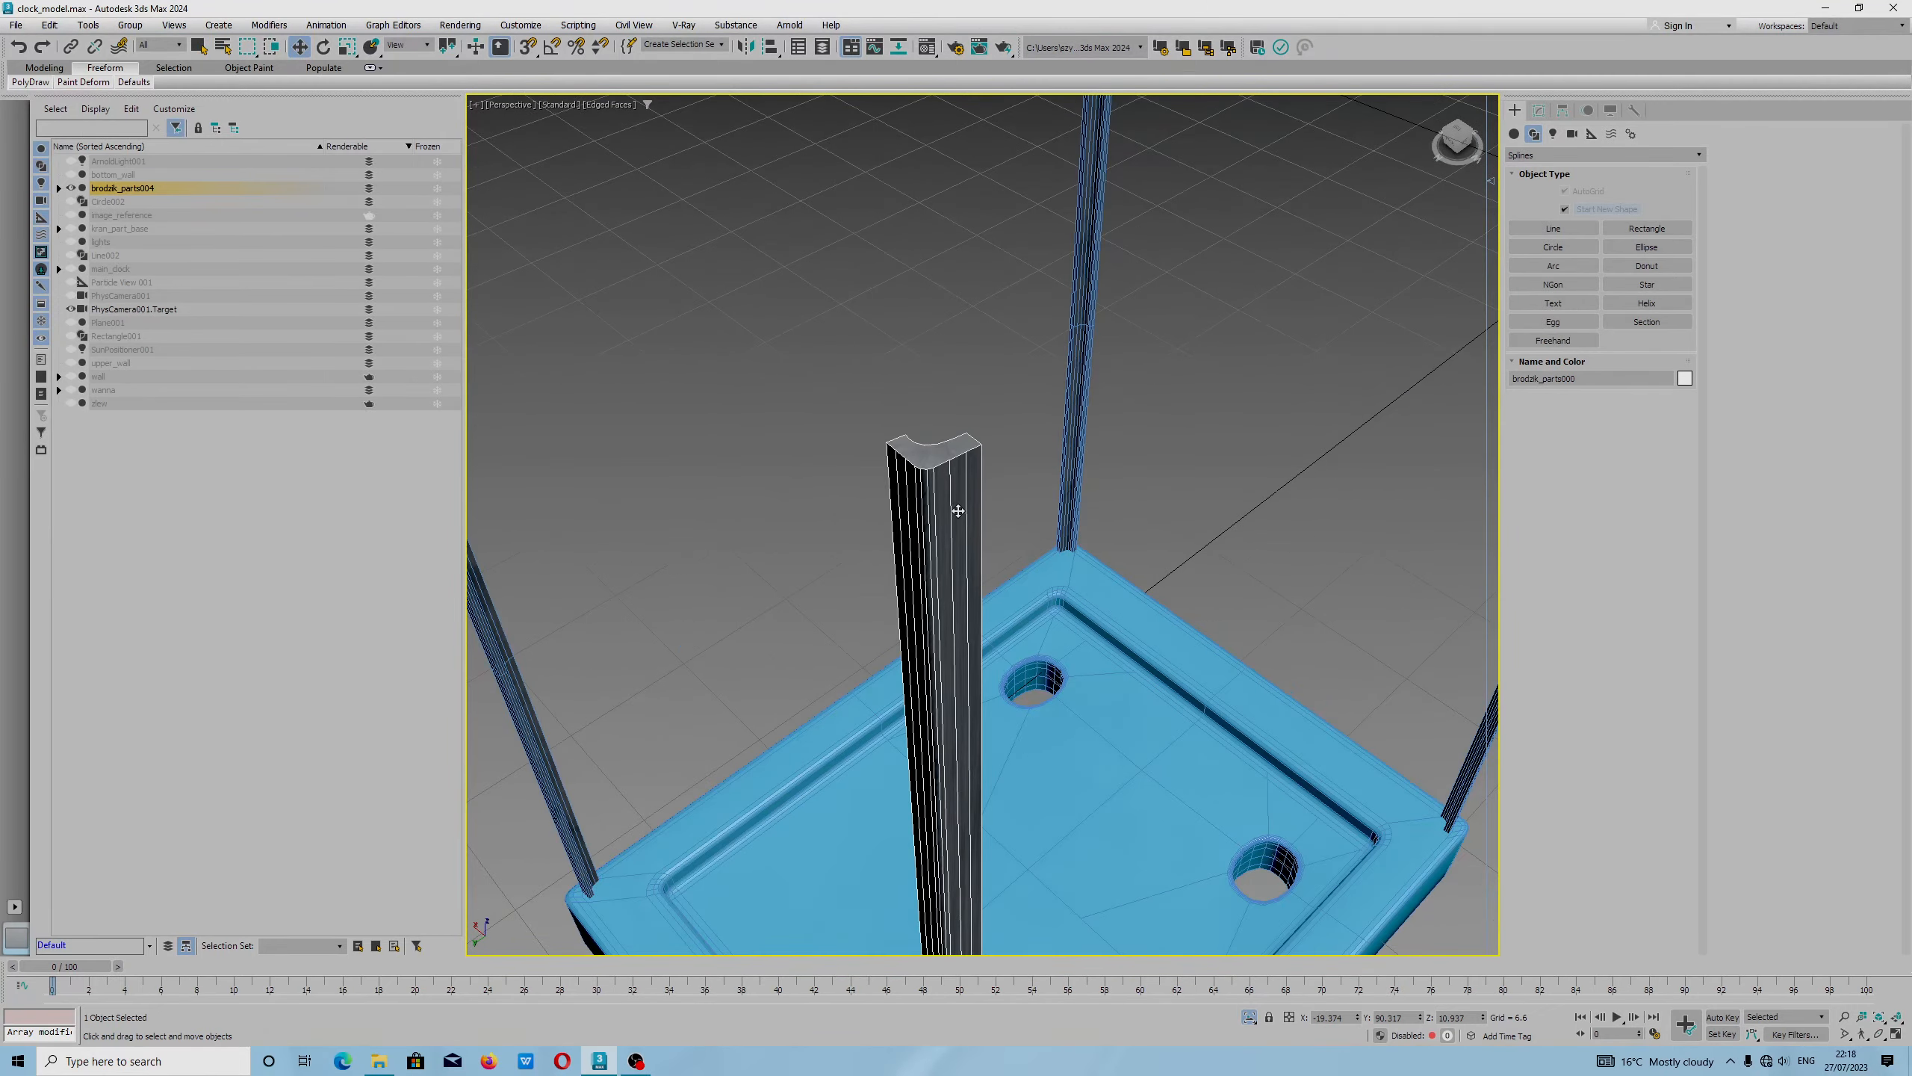
middle_click_drag(922, 490, 907, 424, "alt")
left_click(1553, 229)
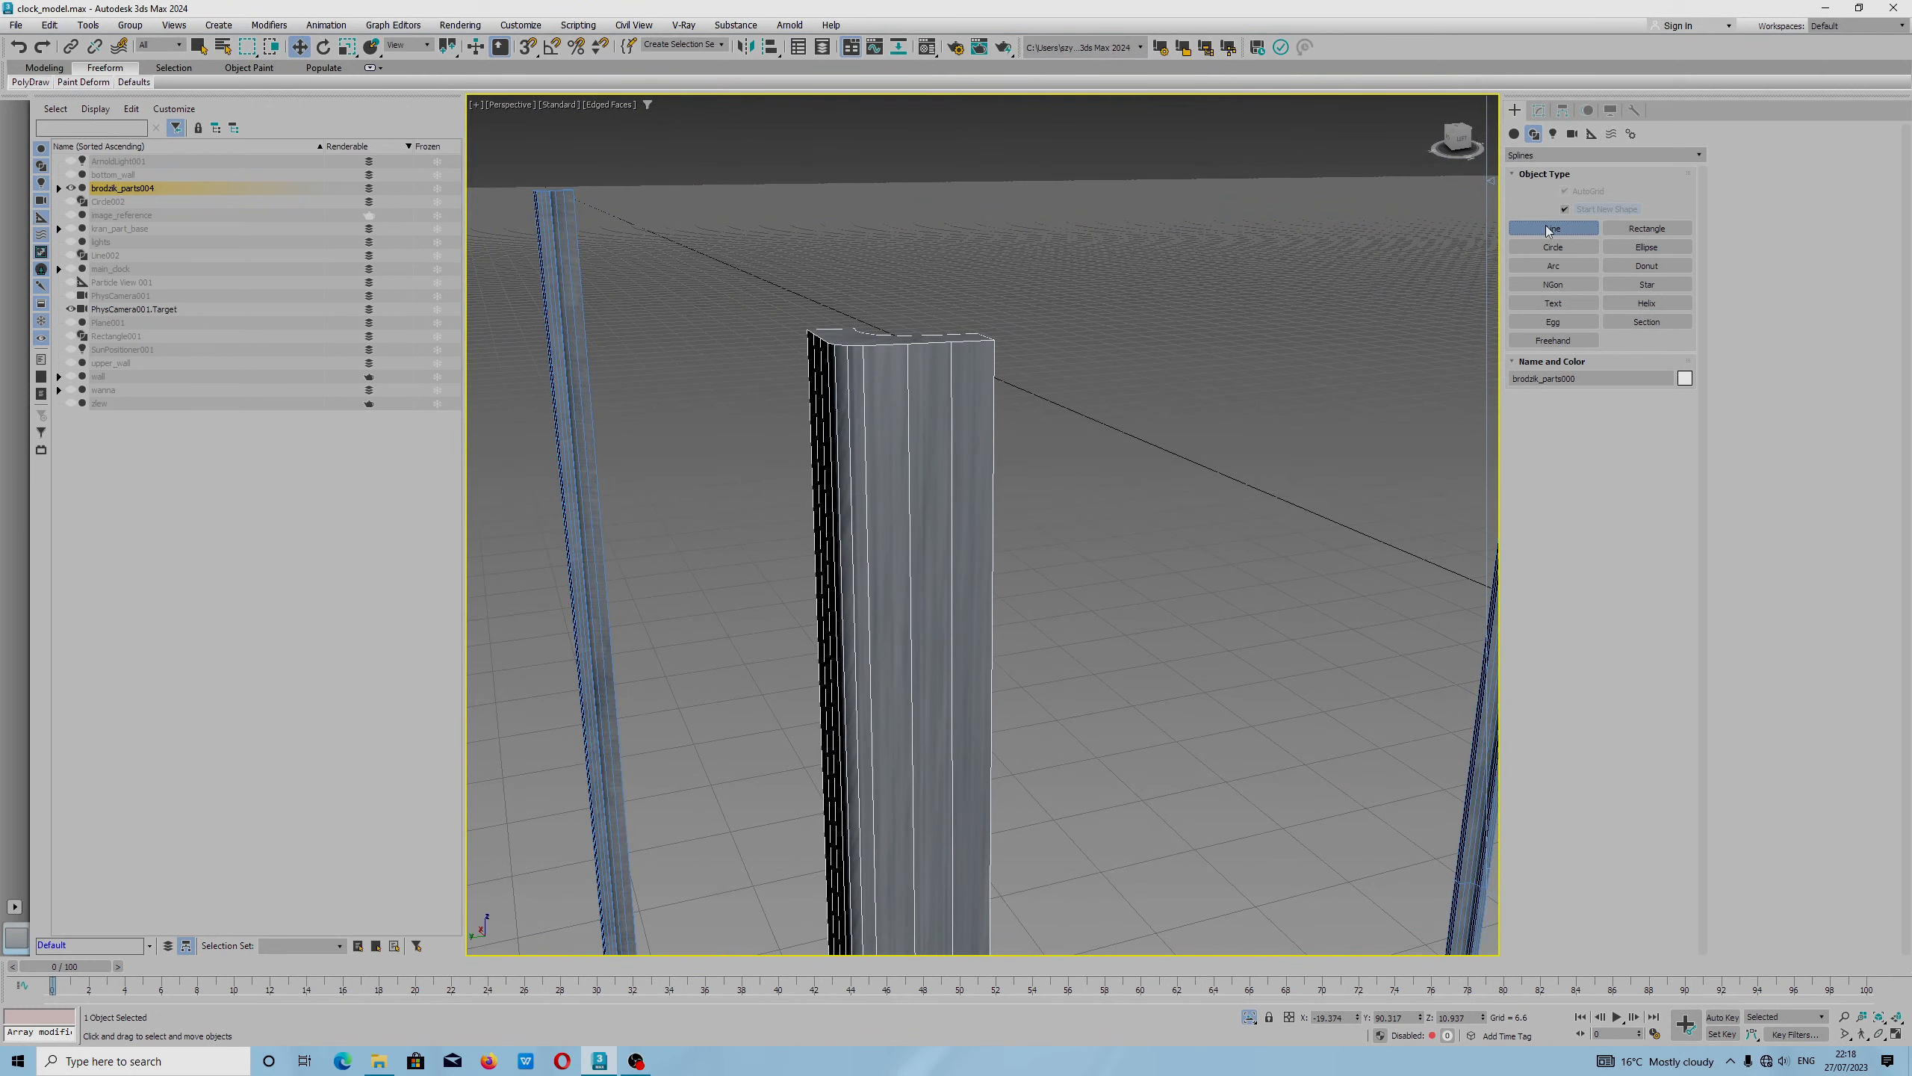
mouse_move(927, 382)
middle_mouse_down("alt")
mouse_move(945, 407)
mouse_move(927, 407)
middle_mouse_up("alt")
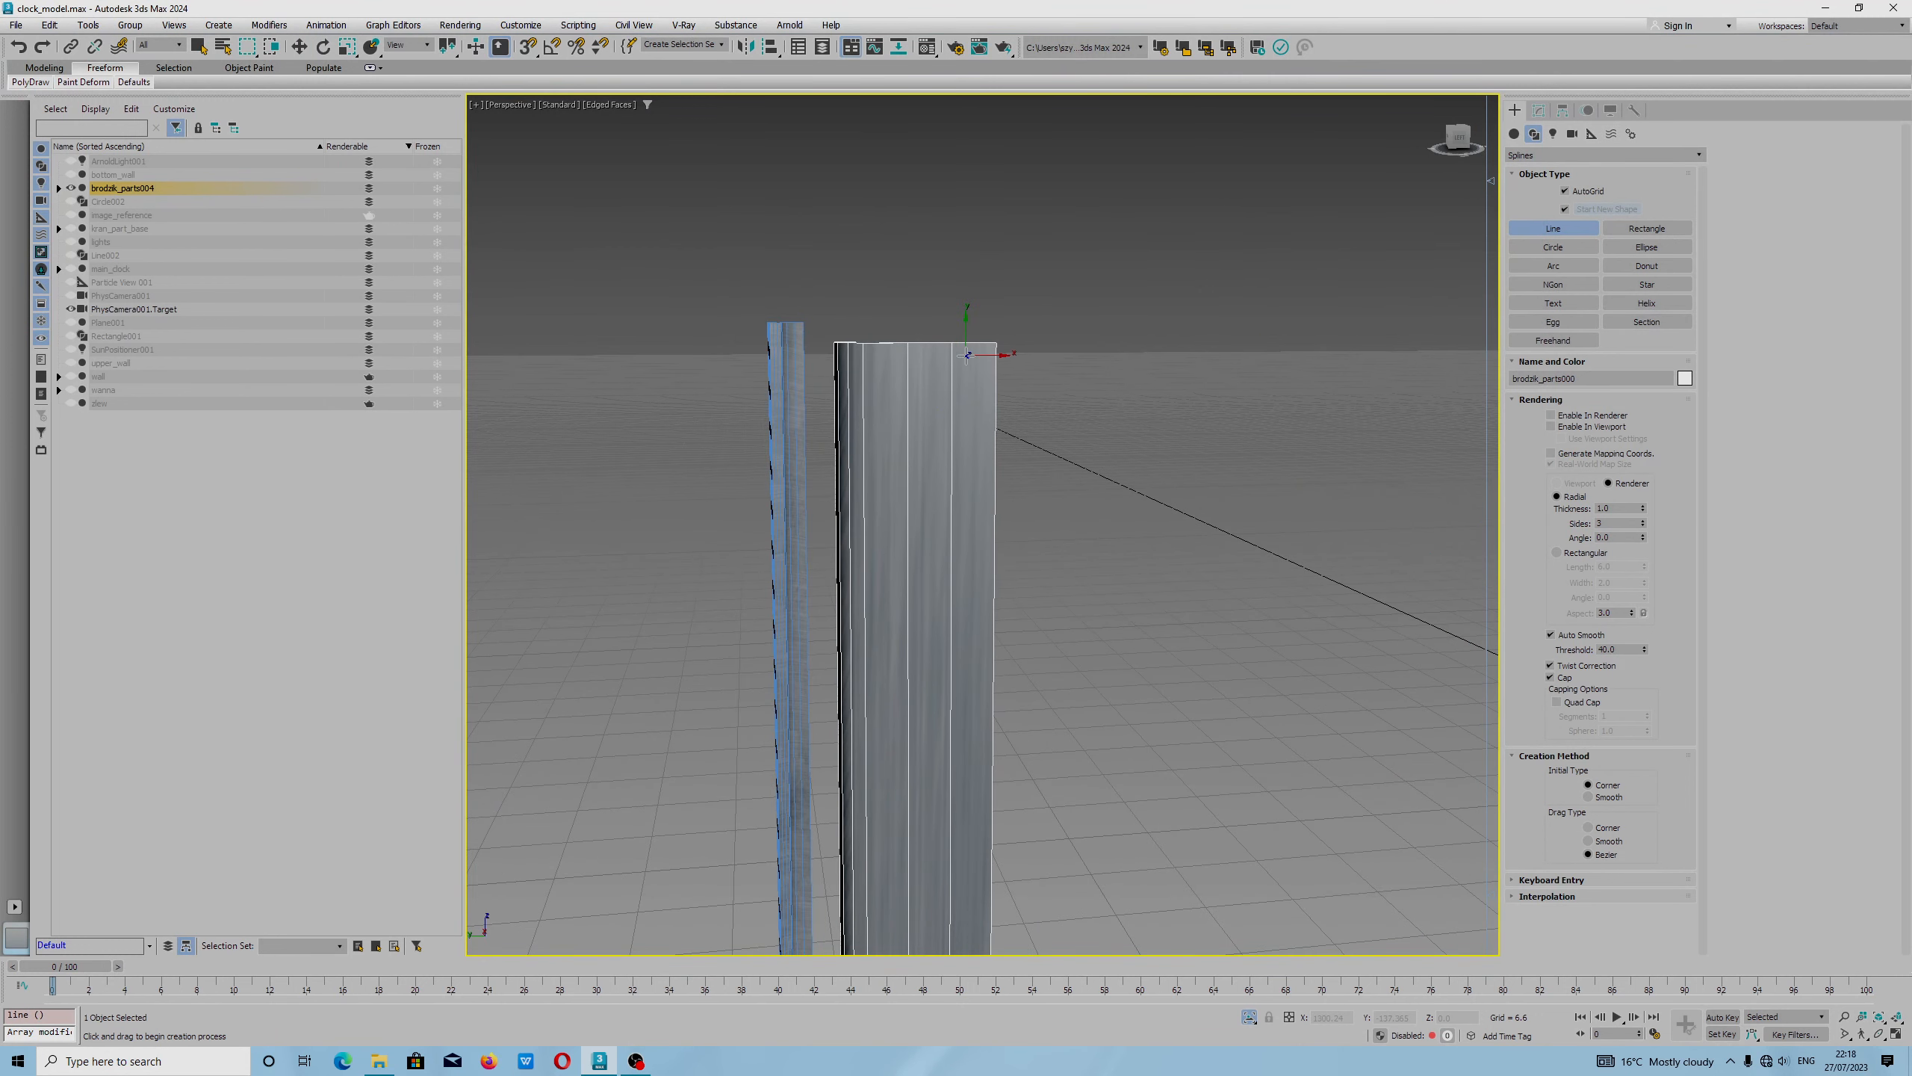
left_click(932, 381)
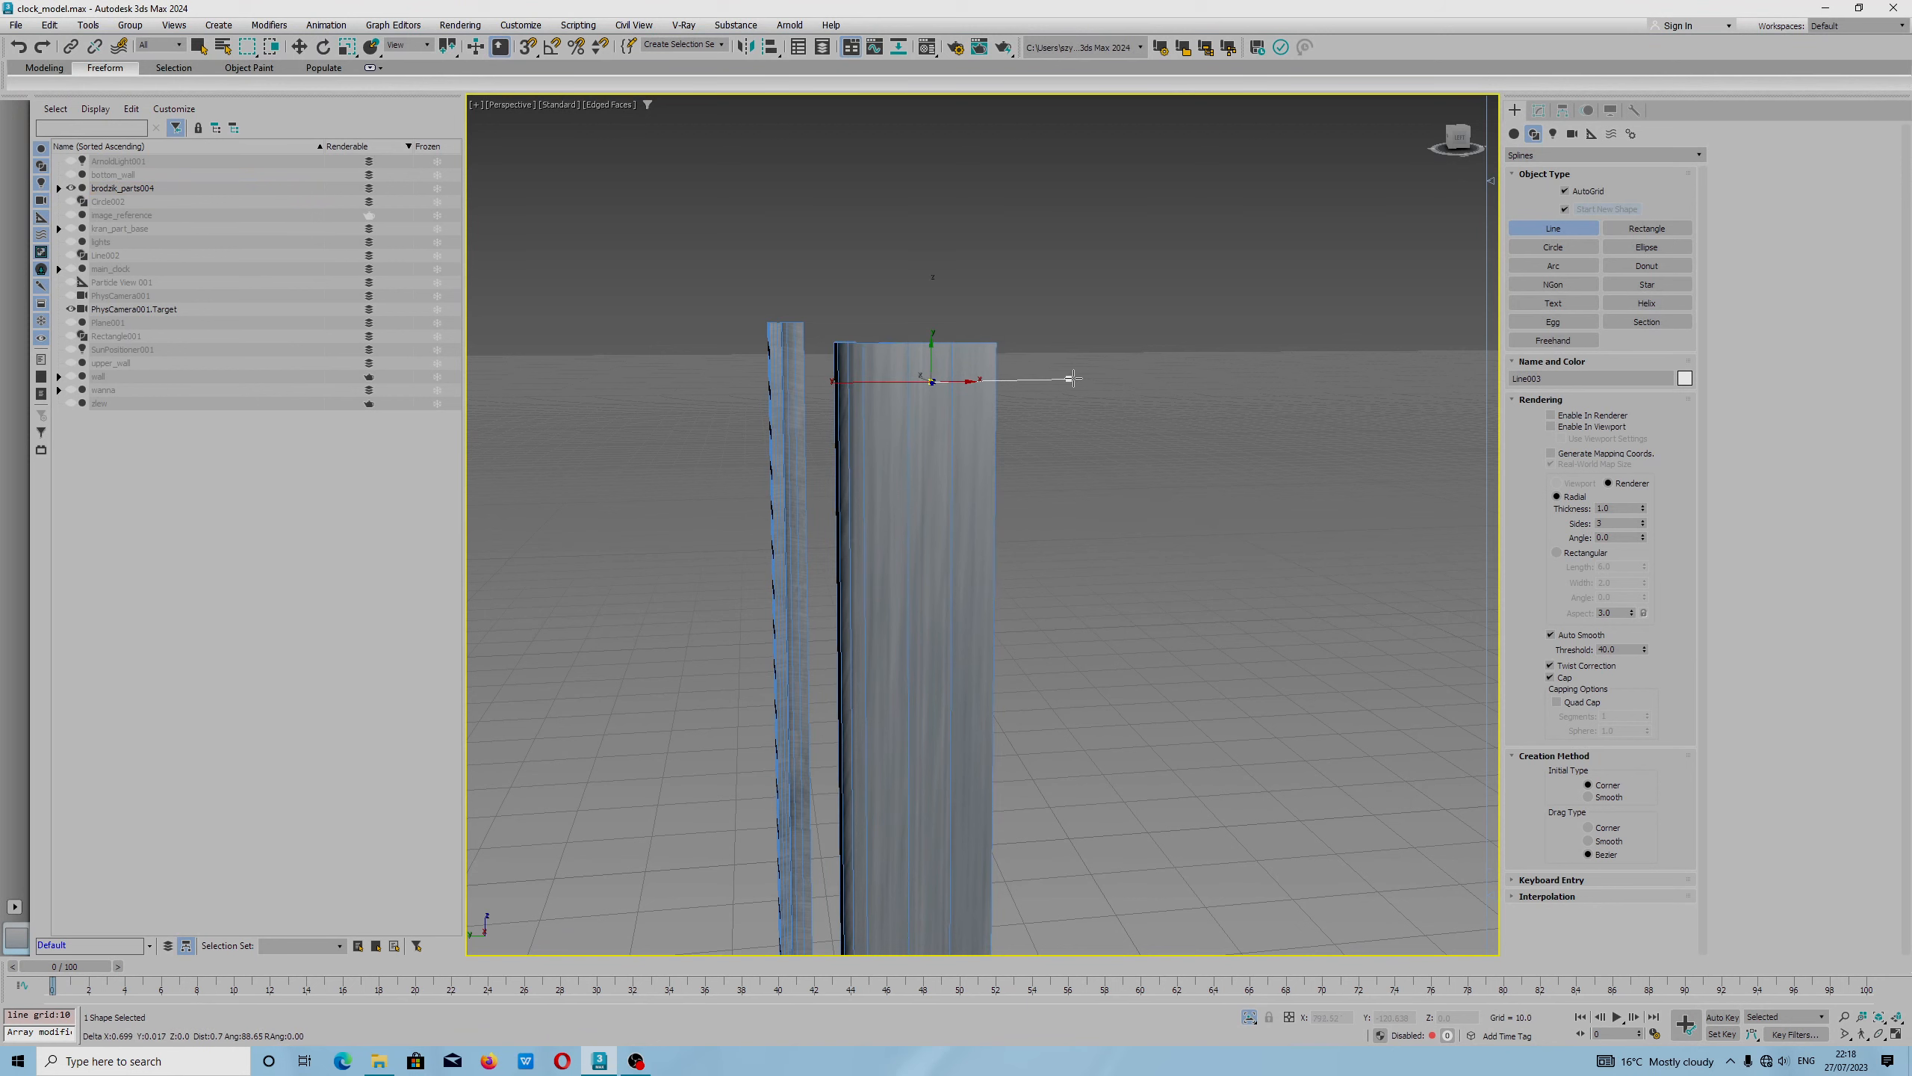
left_click(1144, 376)
left_click_drag(1174, 399, 1183, 420)
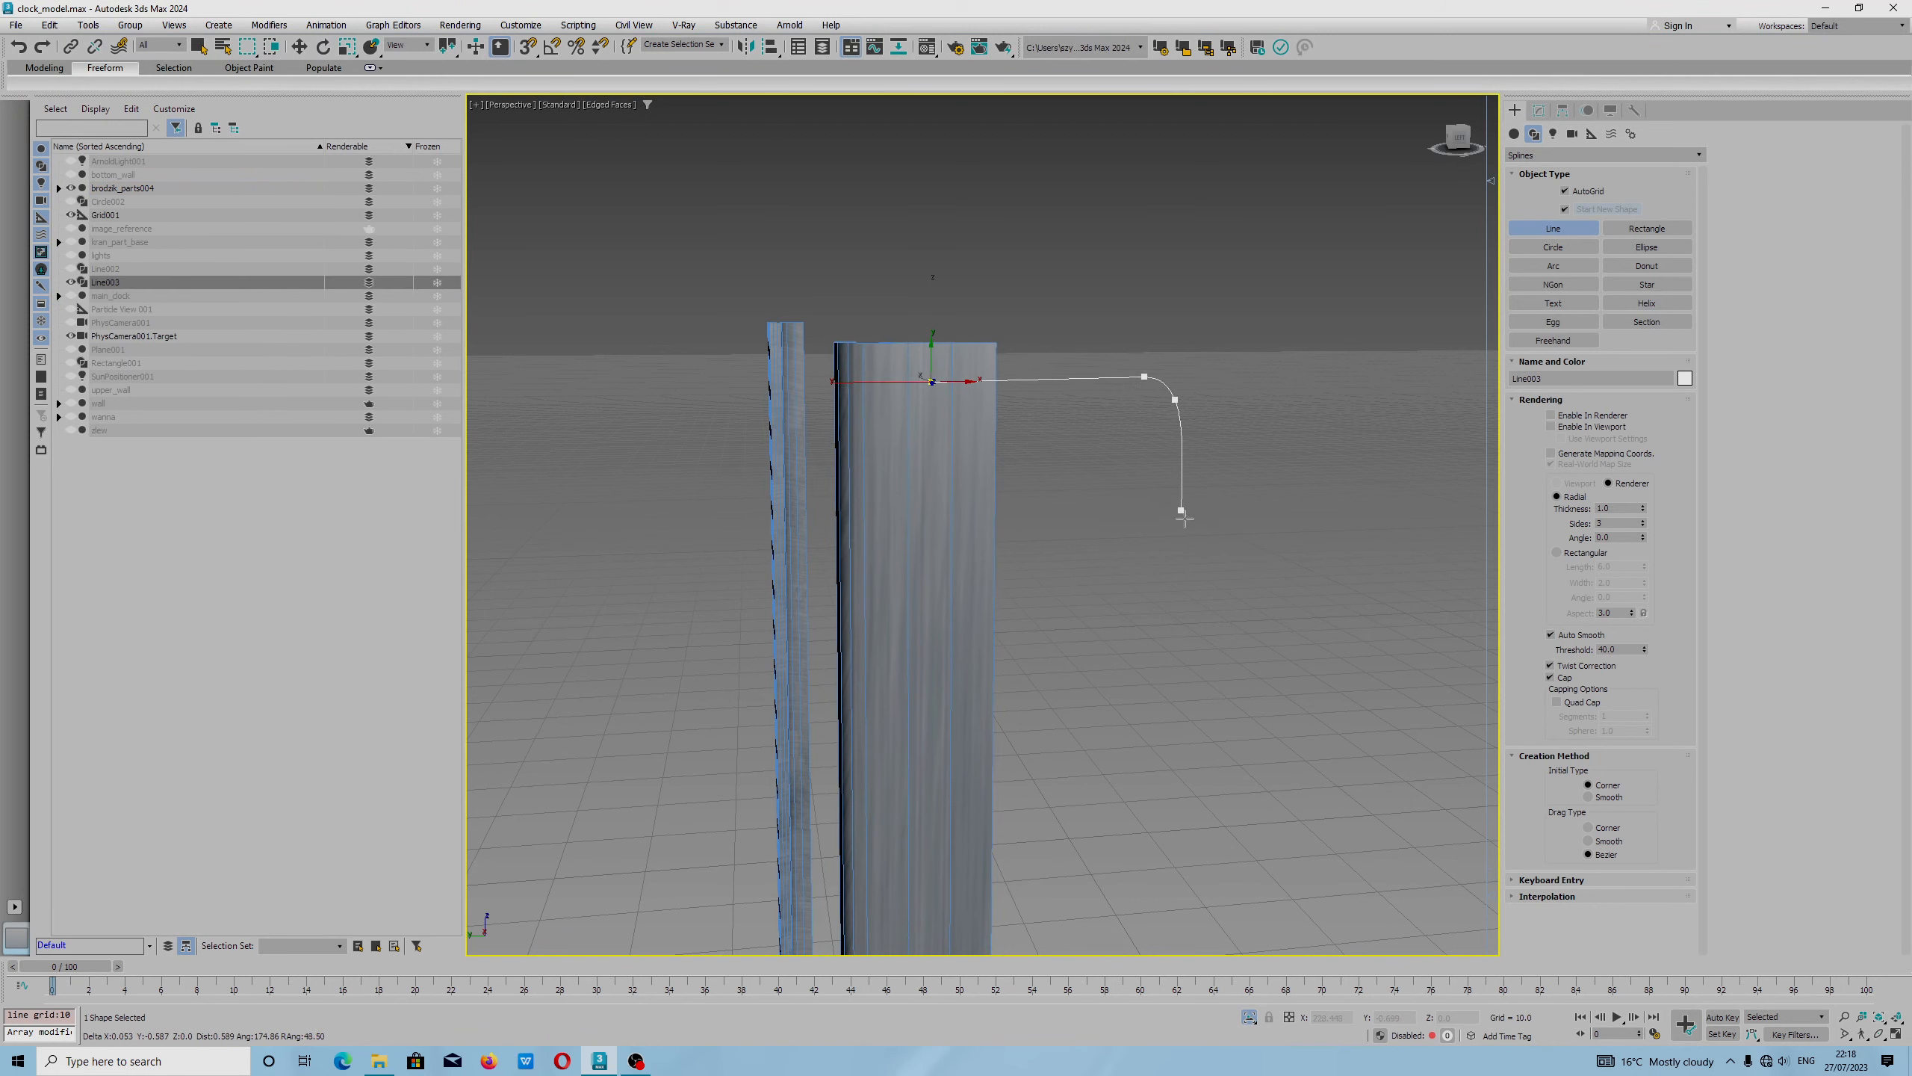
left_click(1177, 570)
left_click(1094, 573)
left_click_drag(1062, 544, 1073, 529)
left_click(1093, 518)
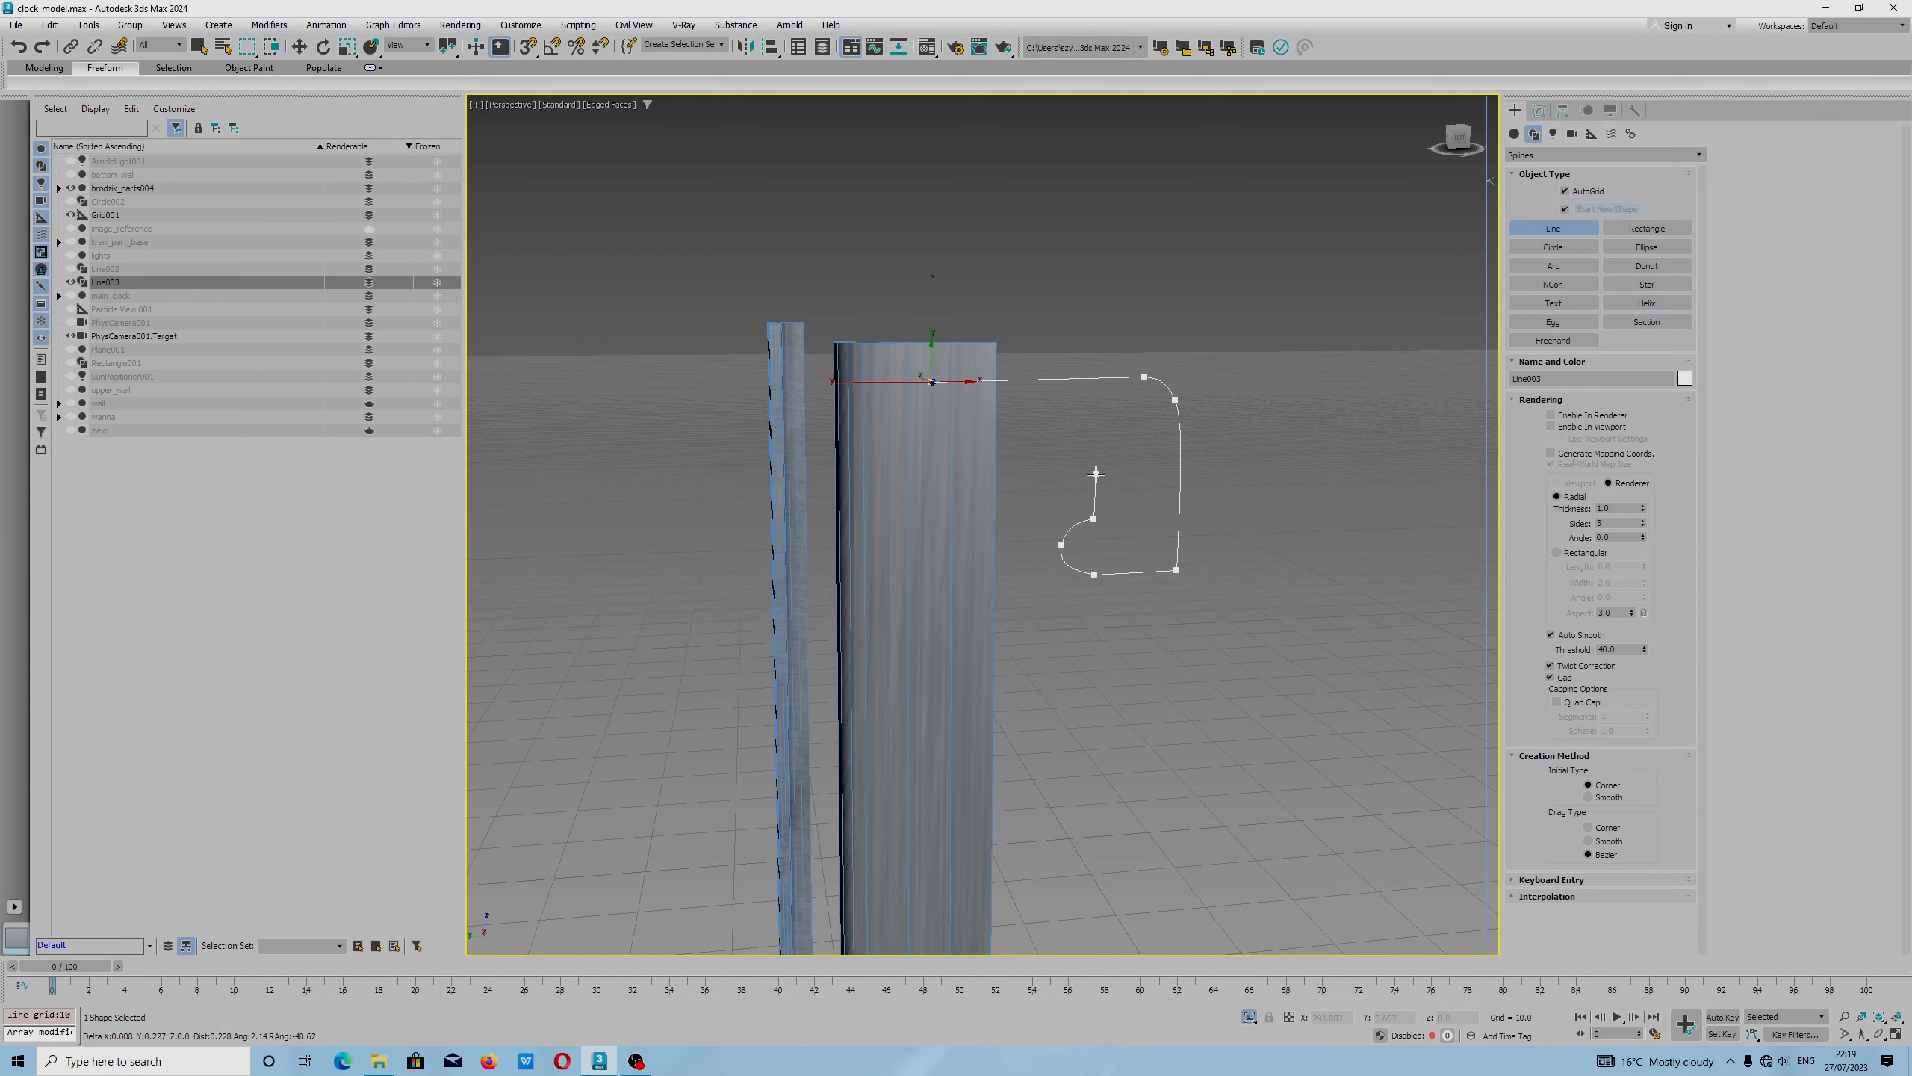
left_click(1094, 474)
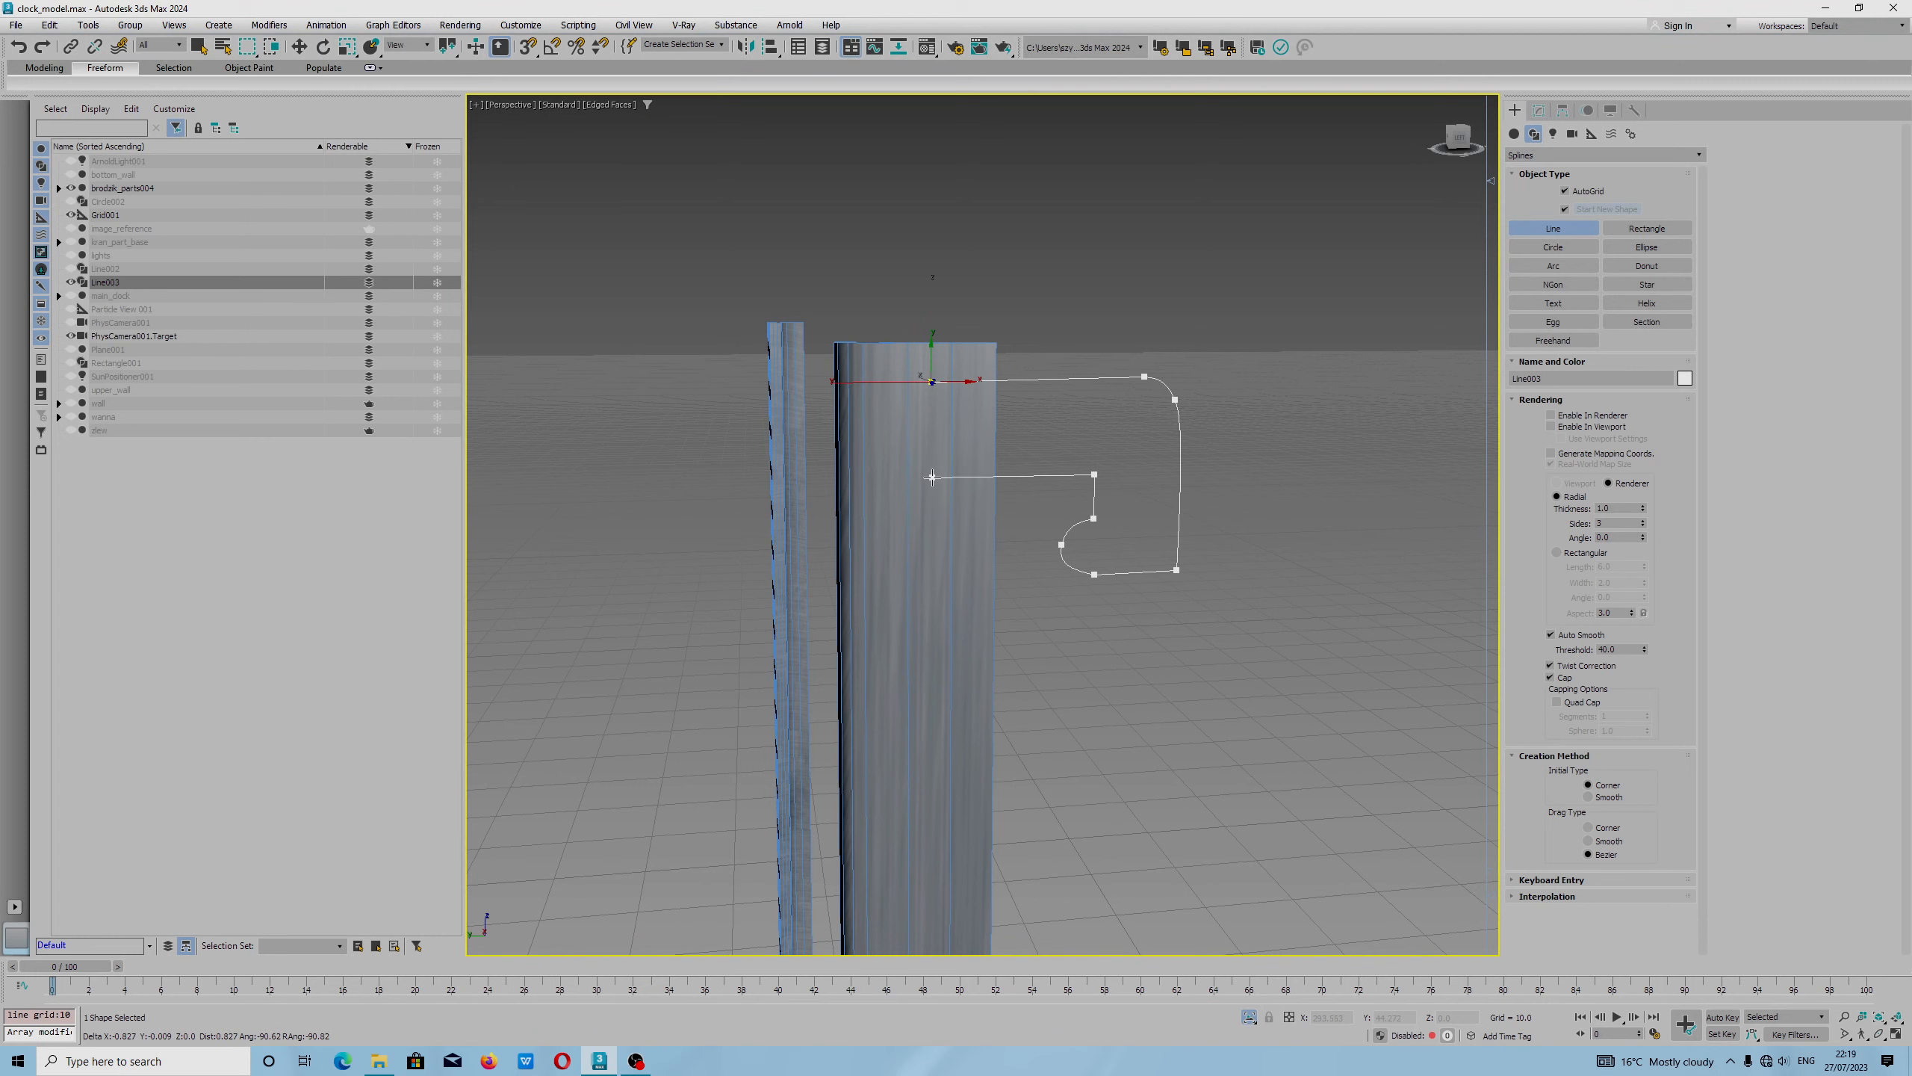
left_click(932, 478)
right_click(934, 480)
mouse_move(949, 531)
middle_mouse_down("alt")
mouse_move(971, 546)
mouse_move(961, 531)
middle_mouse_up("alt")
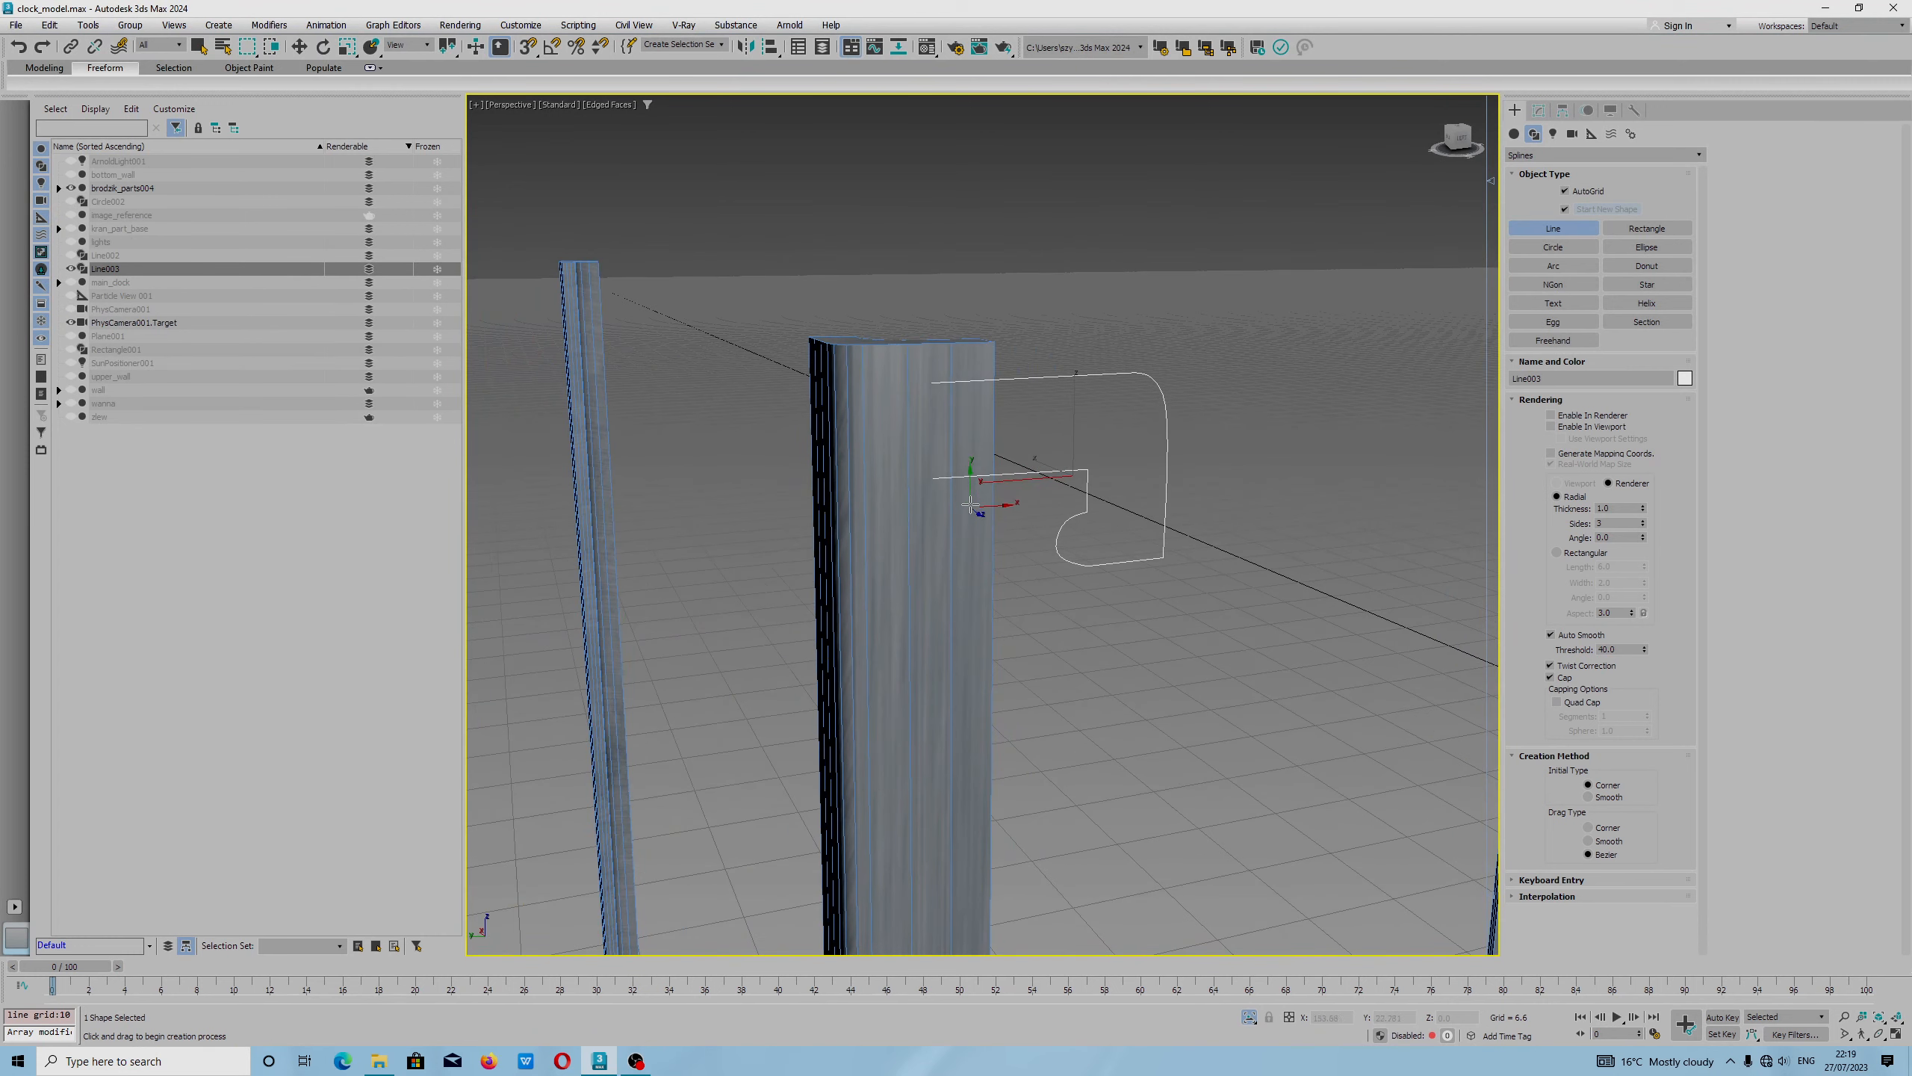
key("w")
Mirror the half-profile spline horizontally as a copy at Spline sub-object level.
middle_click_drag(1041, 476, 1007, 413, "alt")
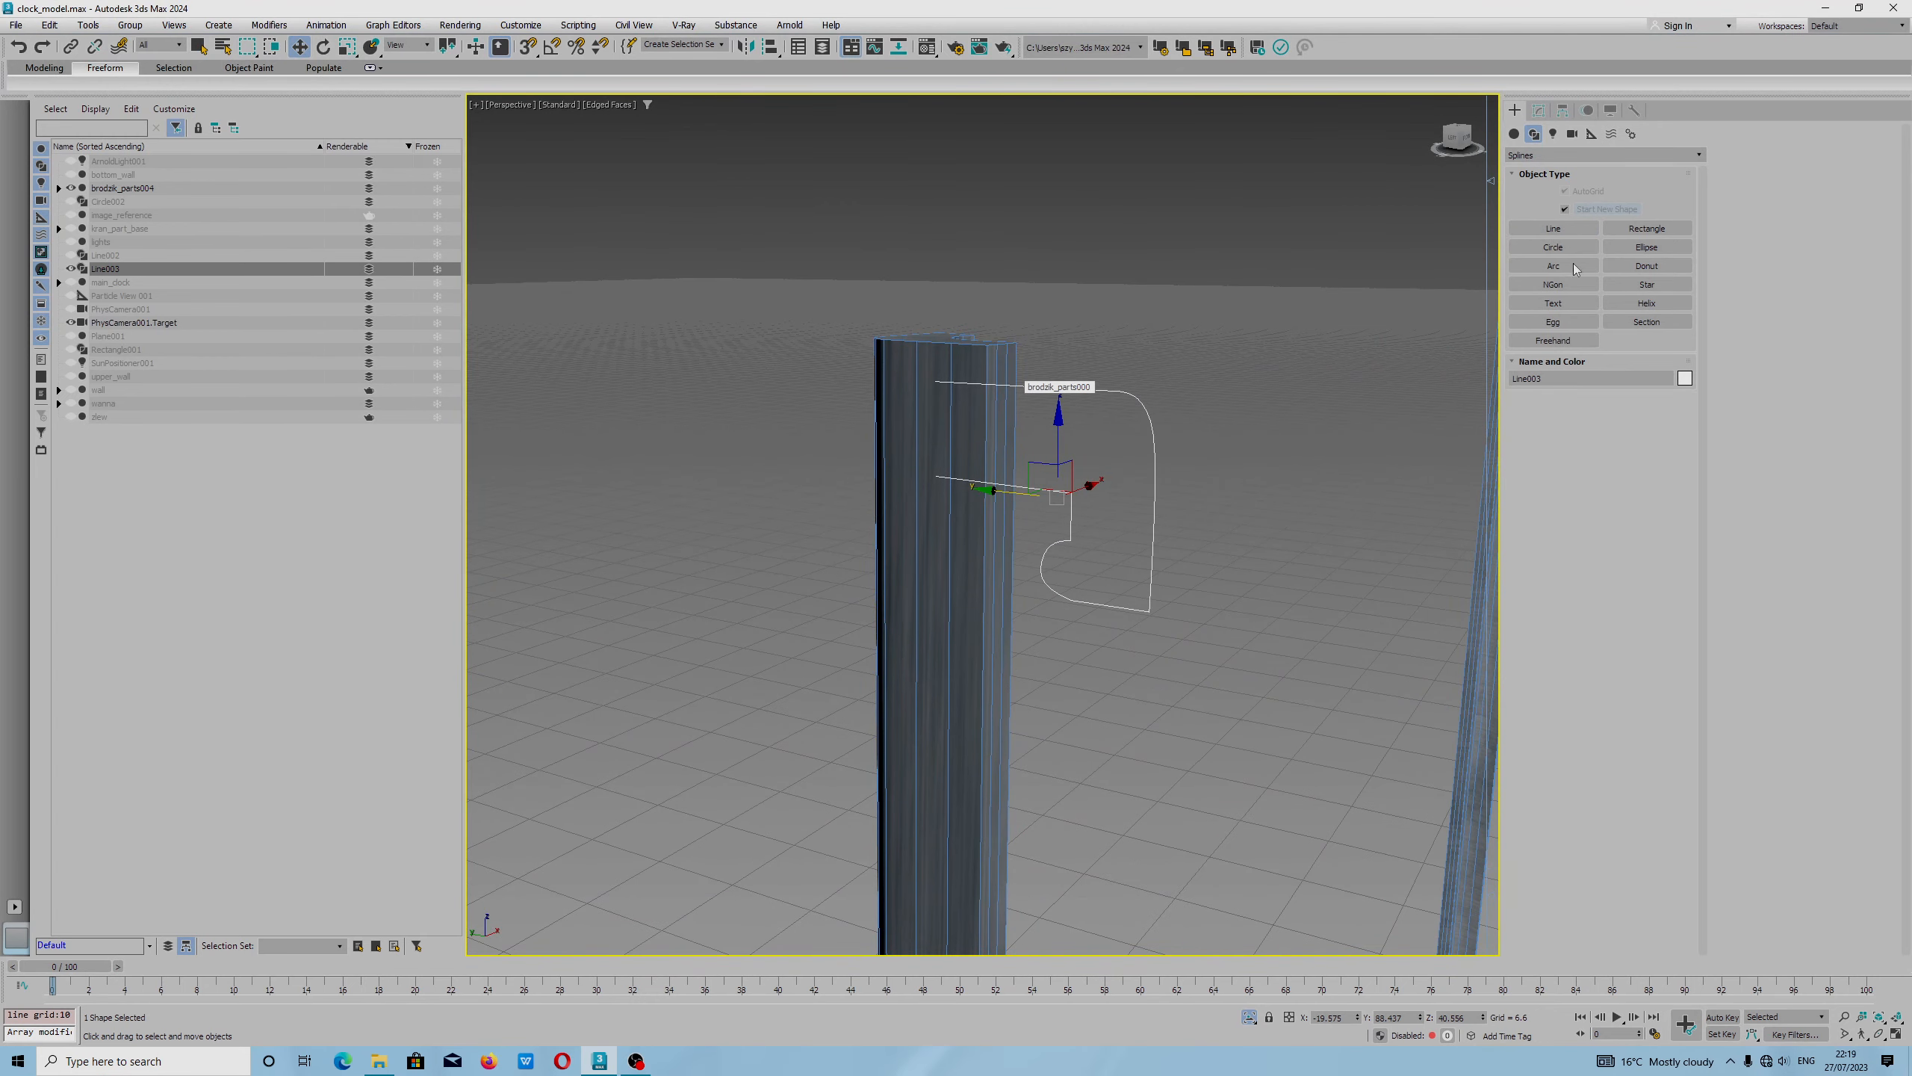
left_click(1539, 110)
left_click(1515, 171)
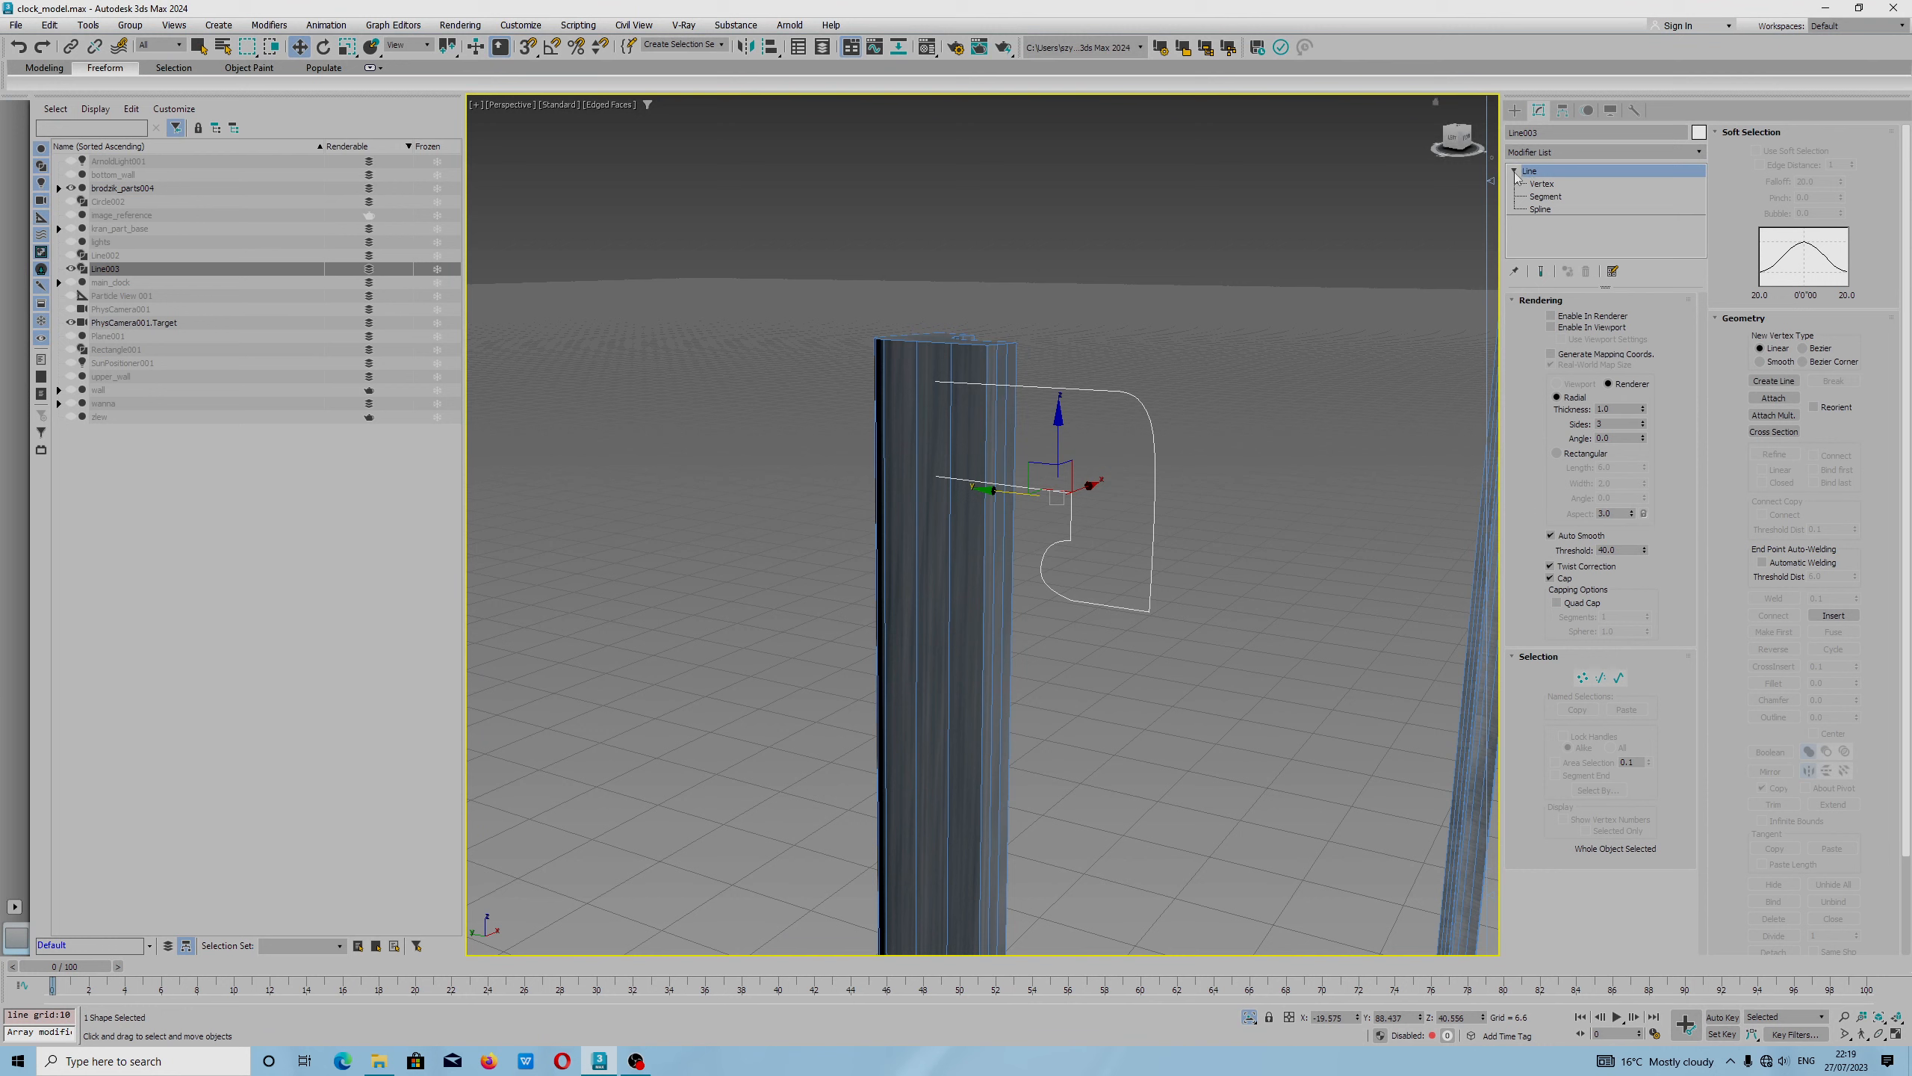
left_click(1542, 210)
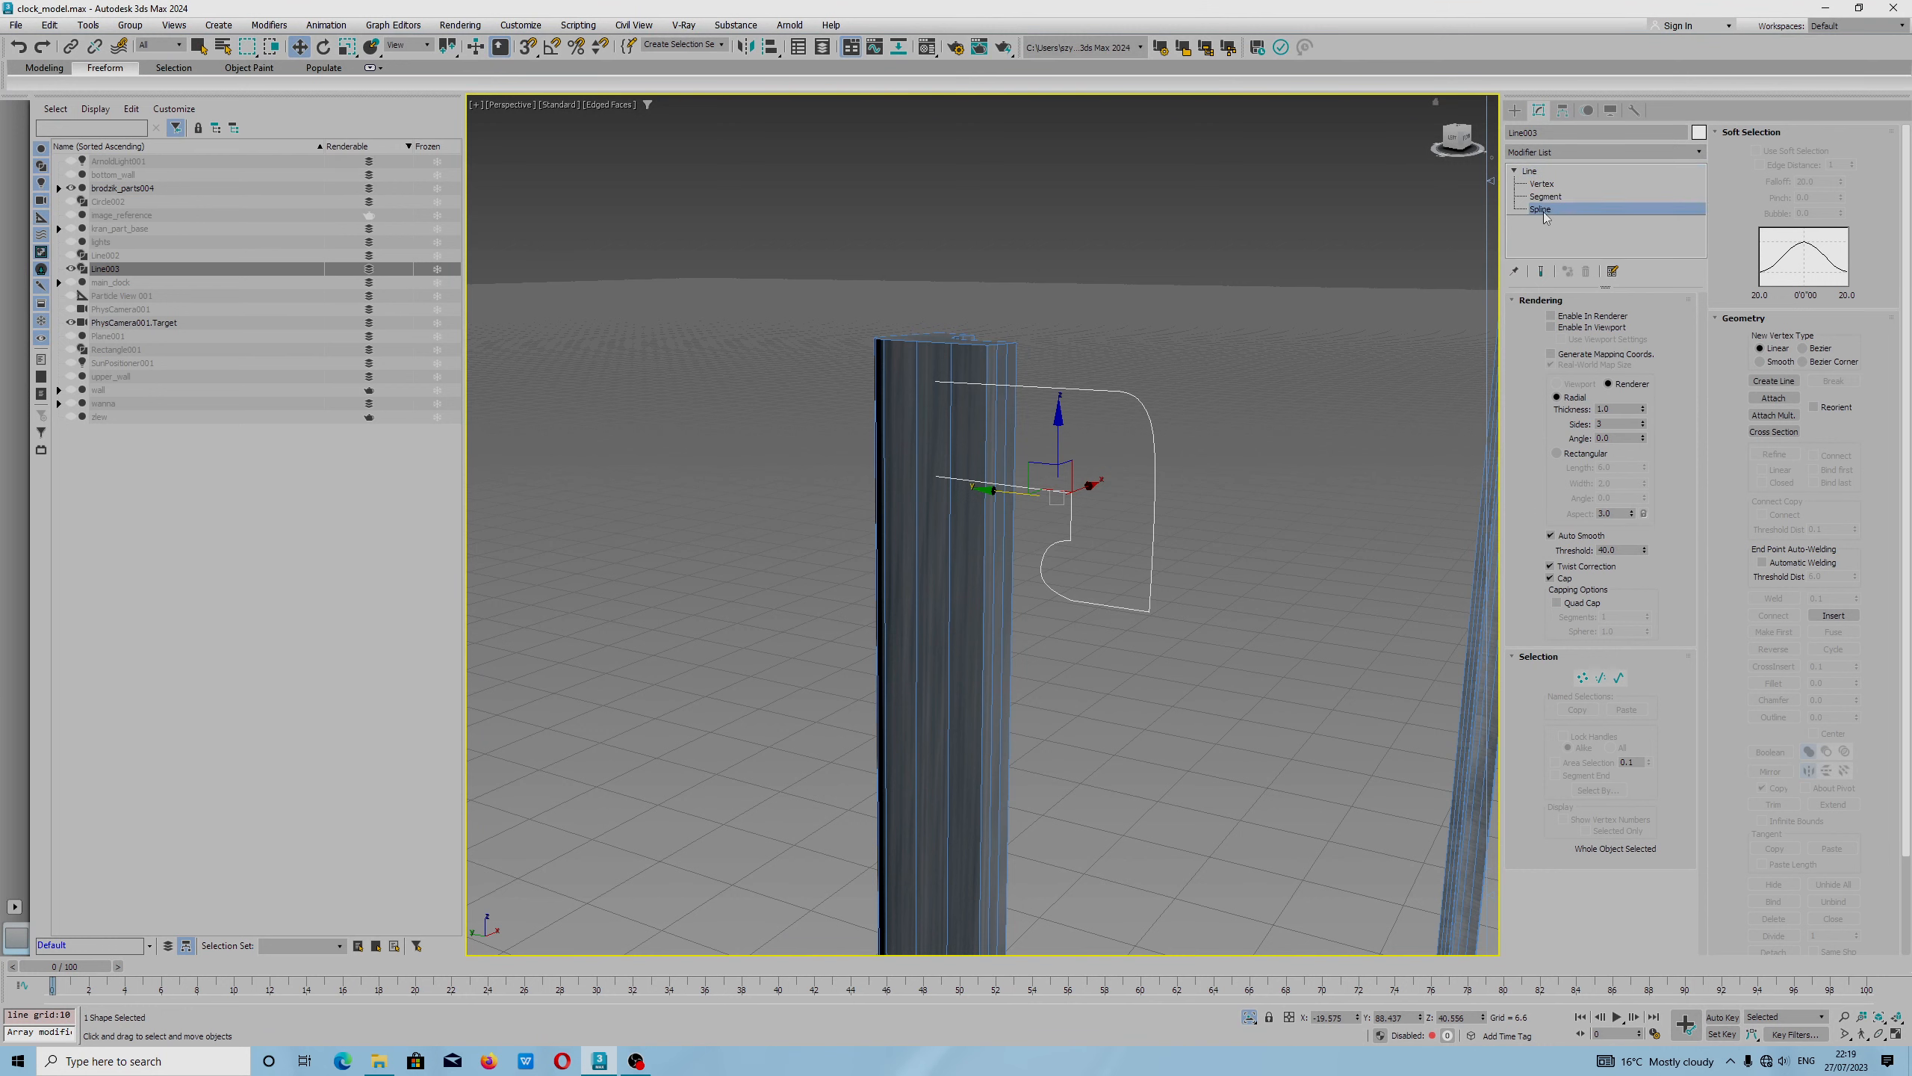
left_click(1152, 419)
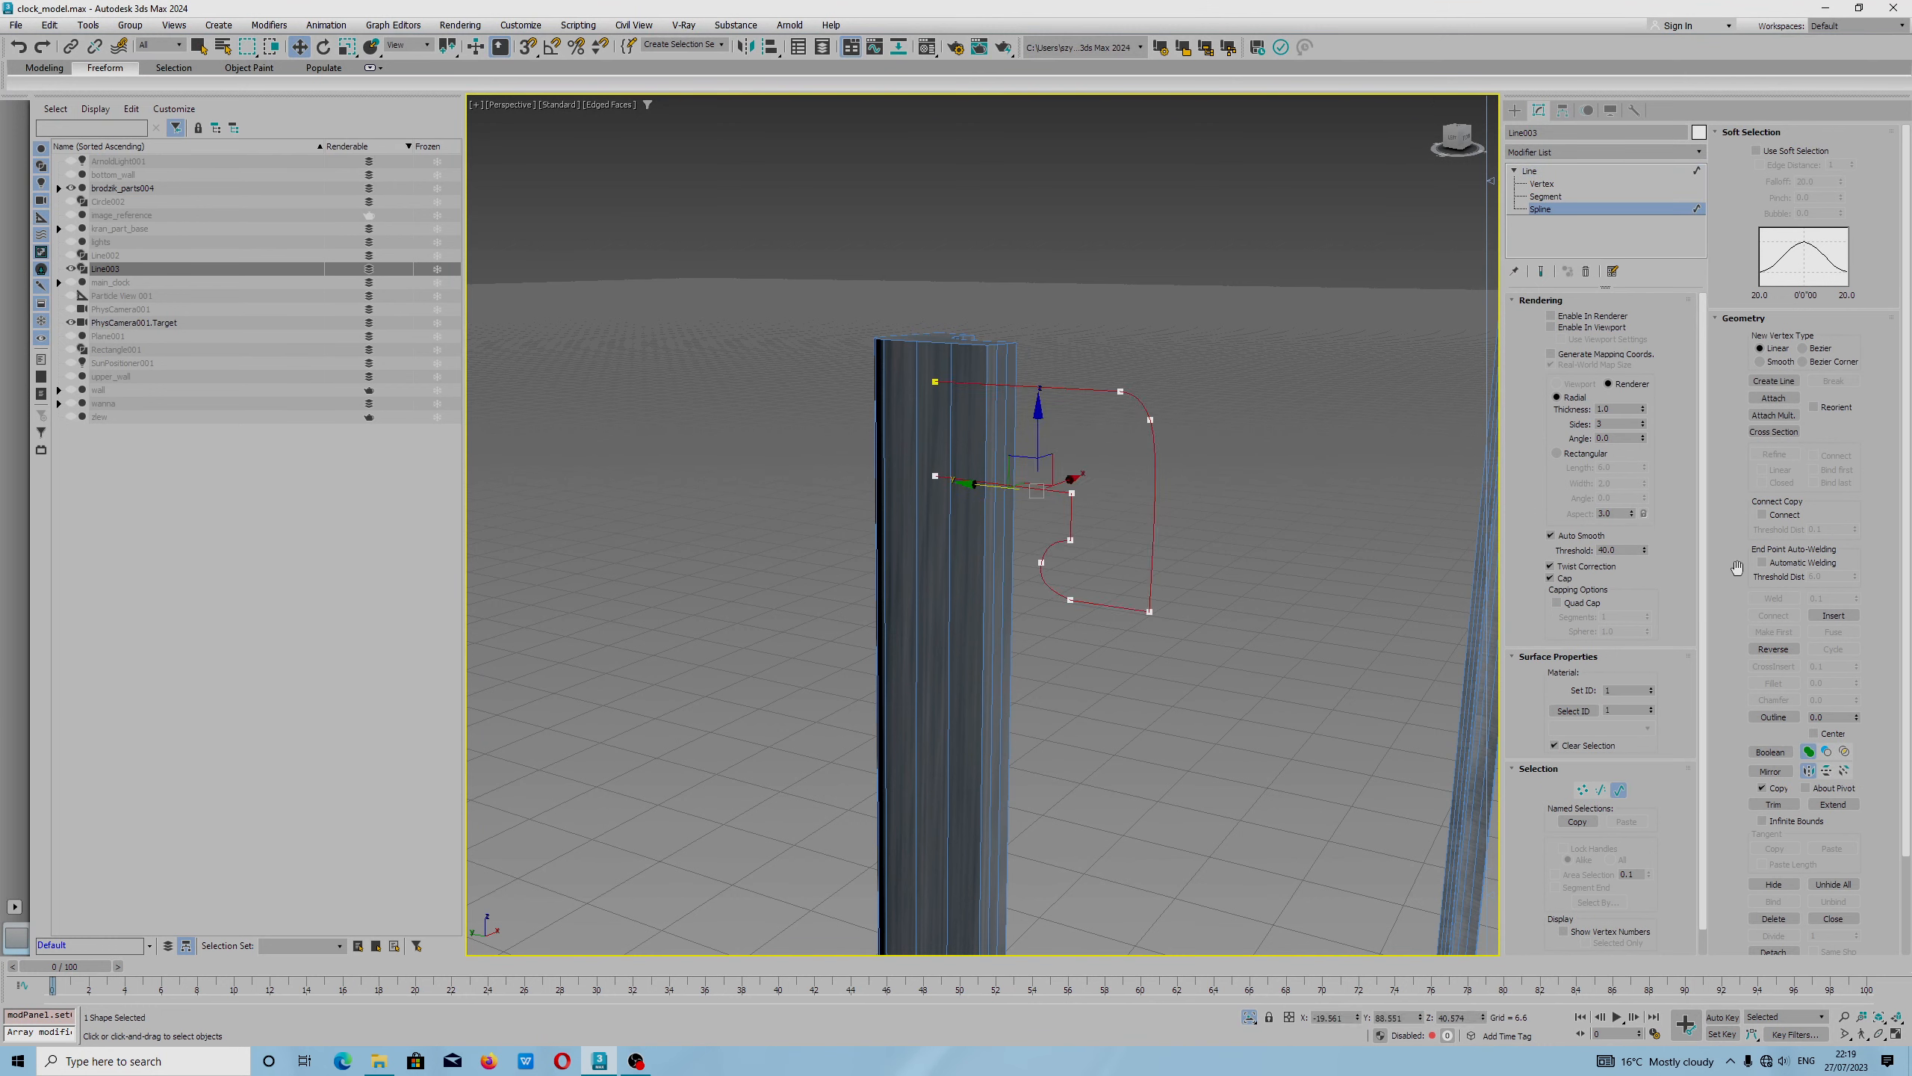
scroll(1831, 190, "down", 3)
mouse_move(1831, 190)
left_mouse_down()
mouse_move(1837, 305)
mouse_move(1840, 210)
left_mouse_up()
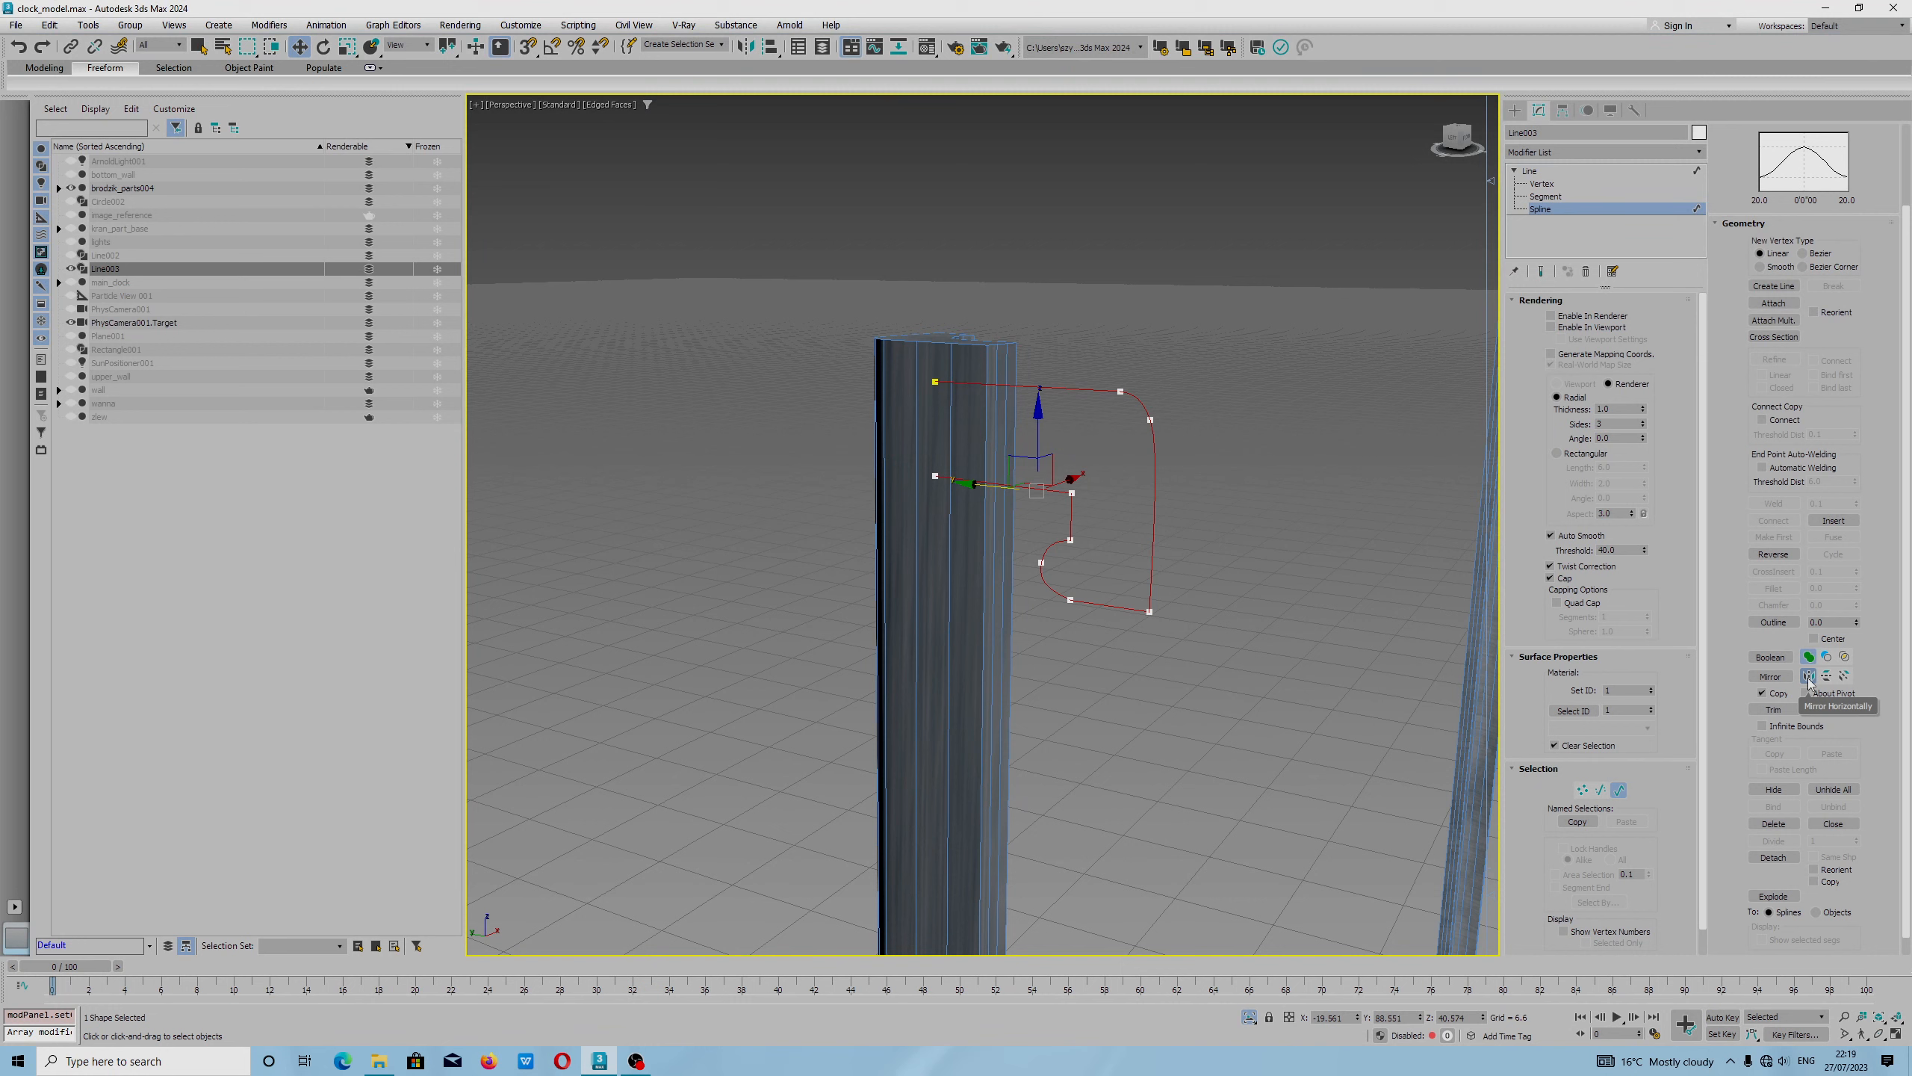
left_click(1762, 693)
left_click(1769, 679)
middle_click_drag(1032, 564, 1040, 566, "alt")
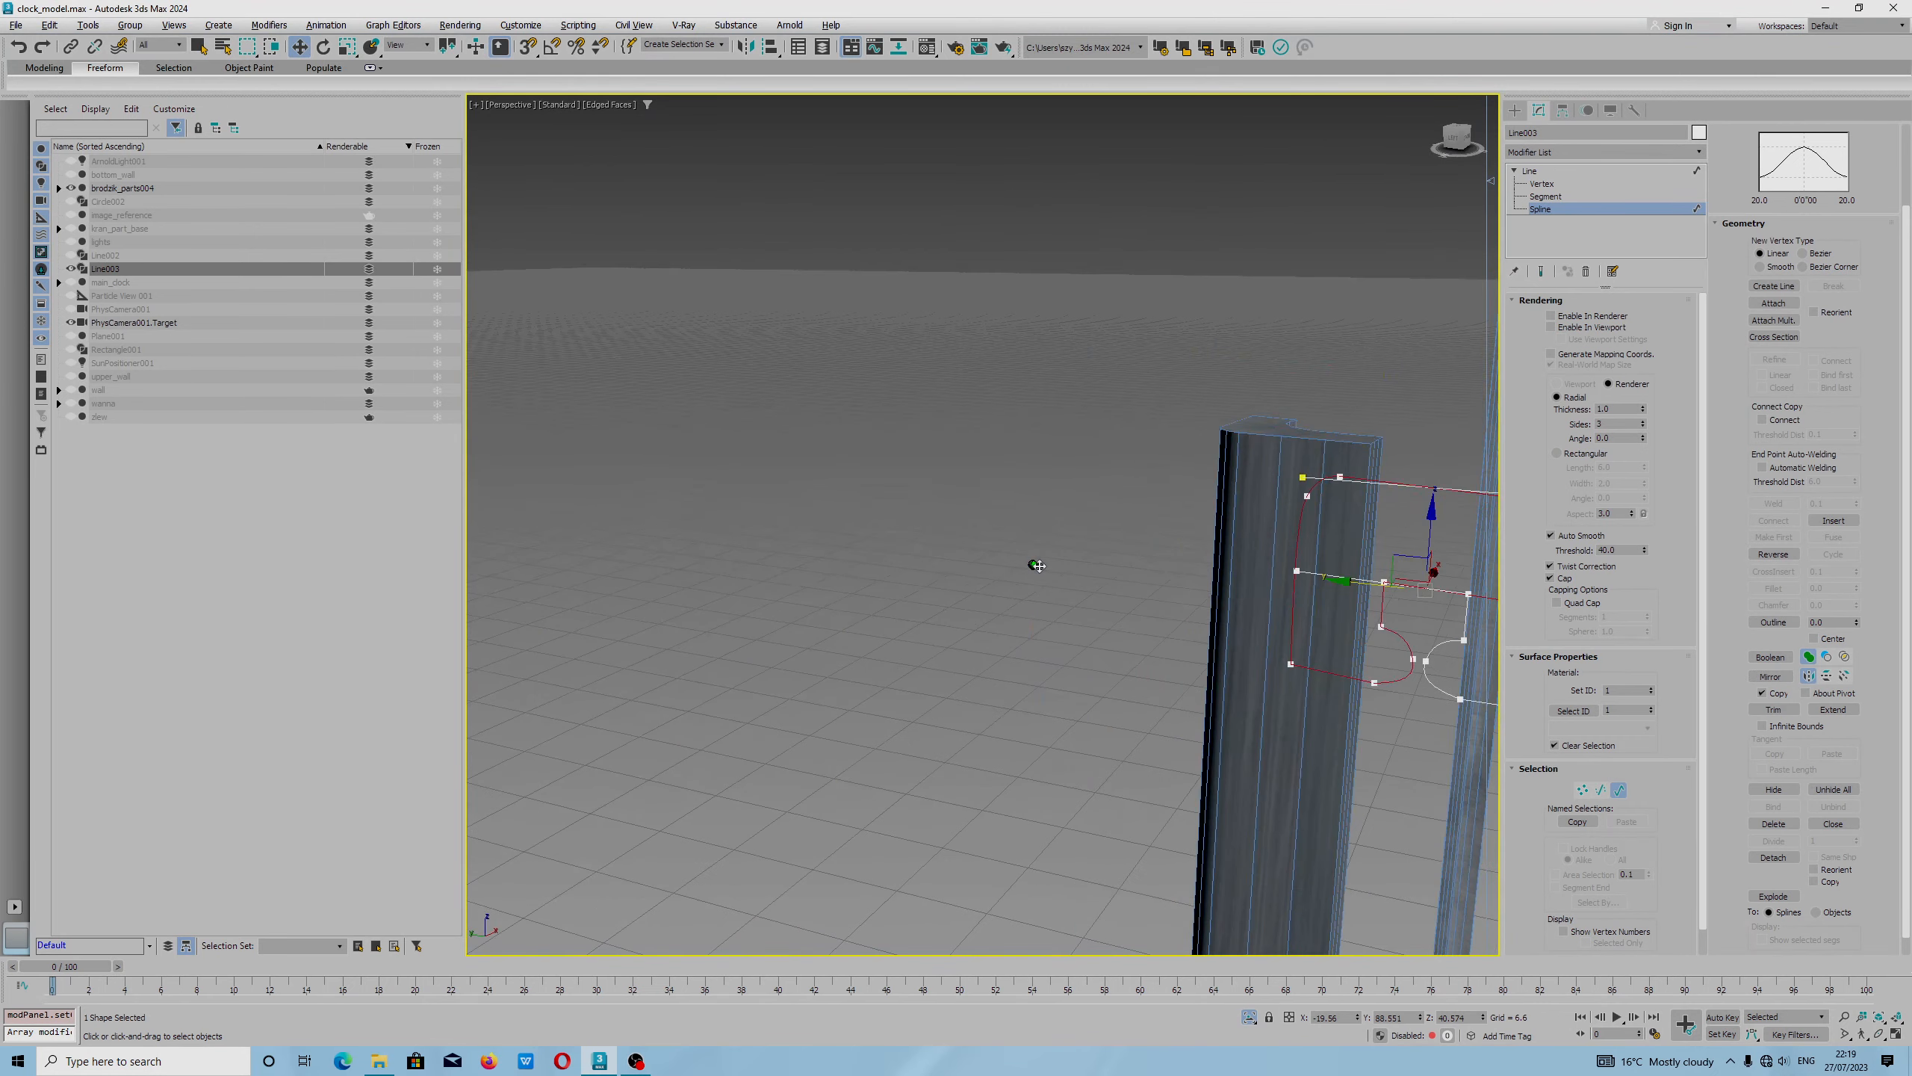
middle_click_drag(1198, 629, 1157, 576, "alt")
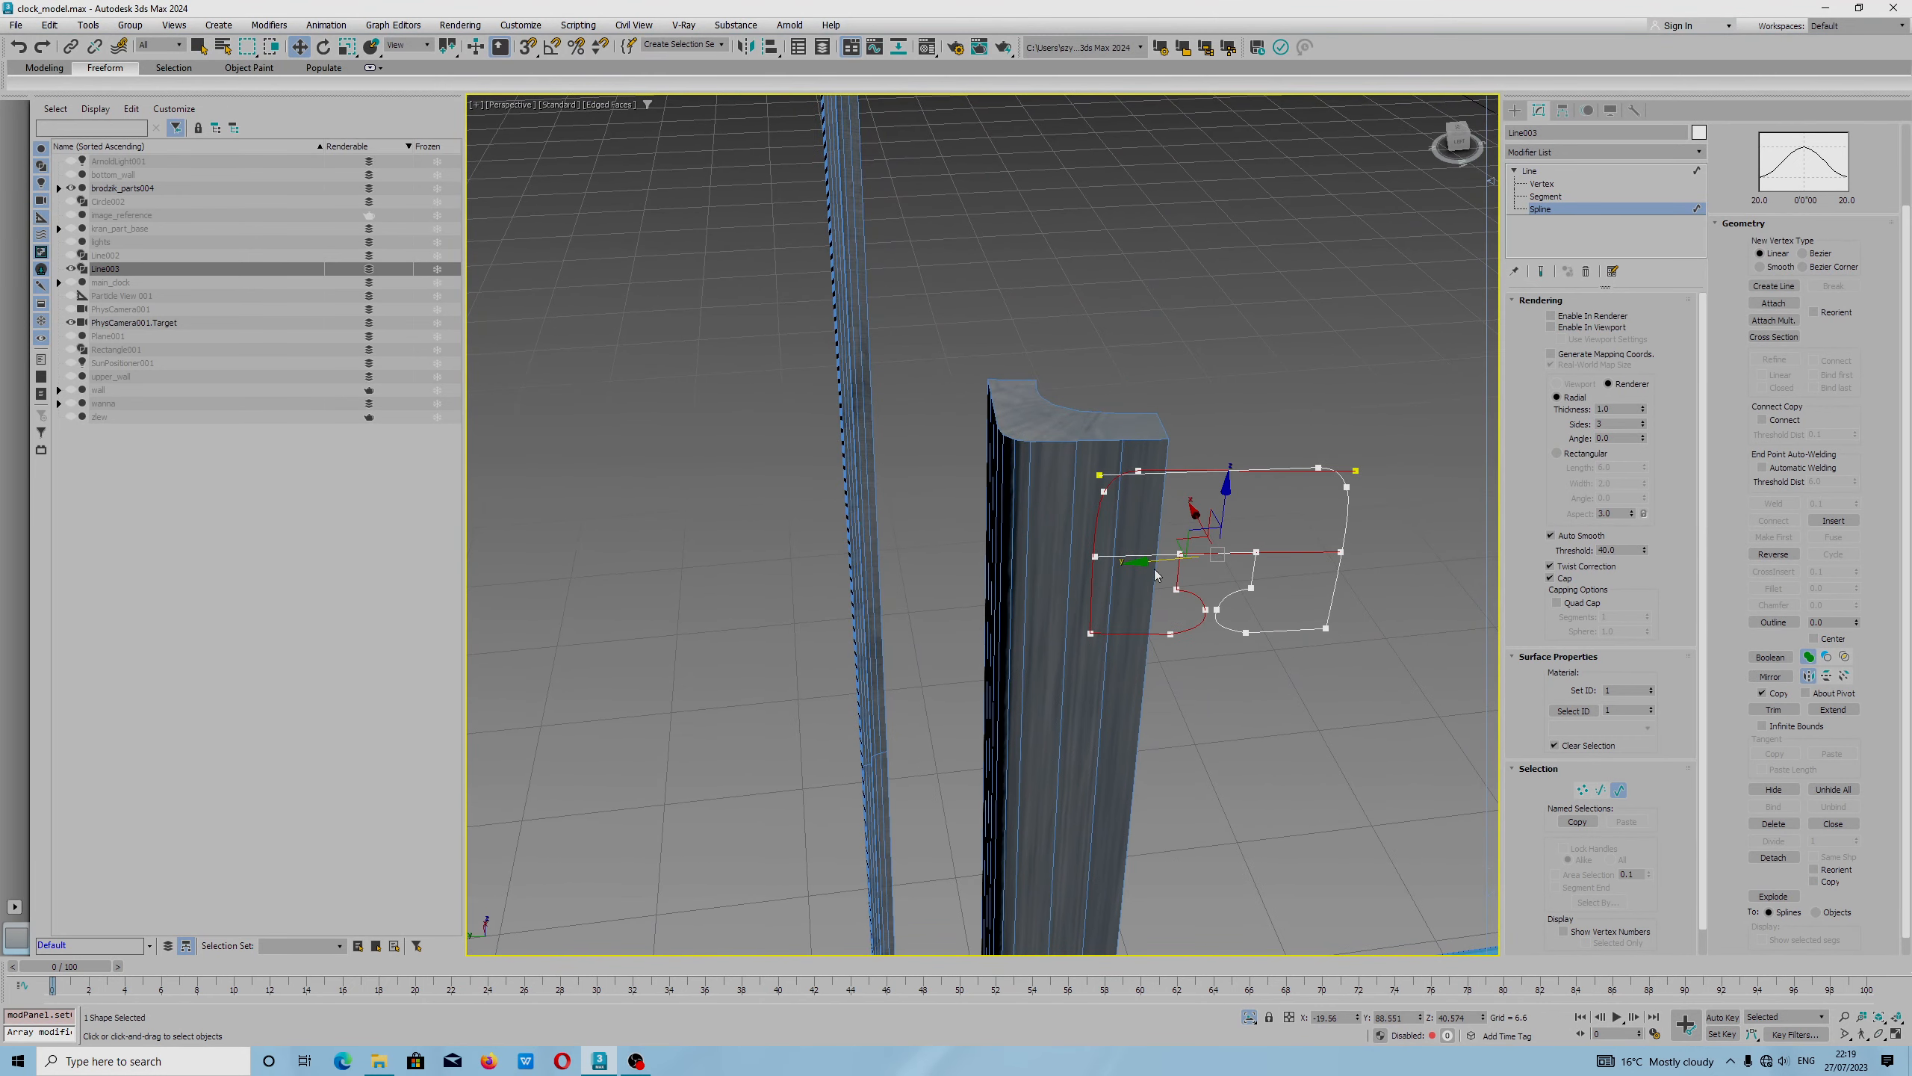
Set the reference coordinate system to World and move the mirrored spline along Y until its open ends meet the original half's ends.
left_click_drag(1146, 559, 1082, 588)
key("ctrl+z")
middle_click_drag(1114, 638, 1097, 682, "alt")
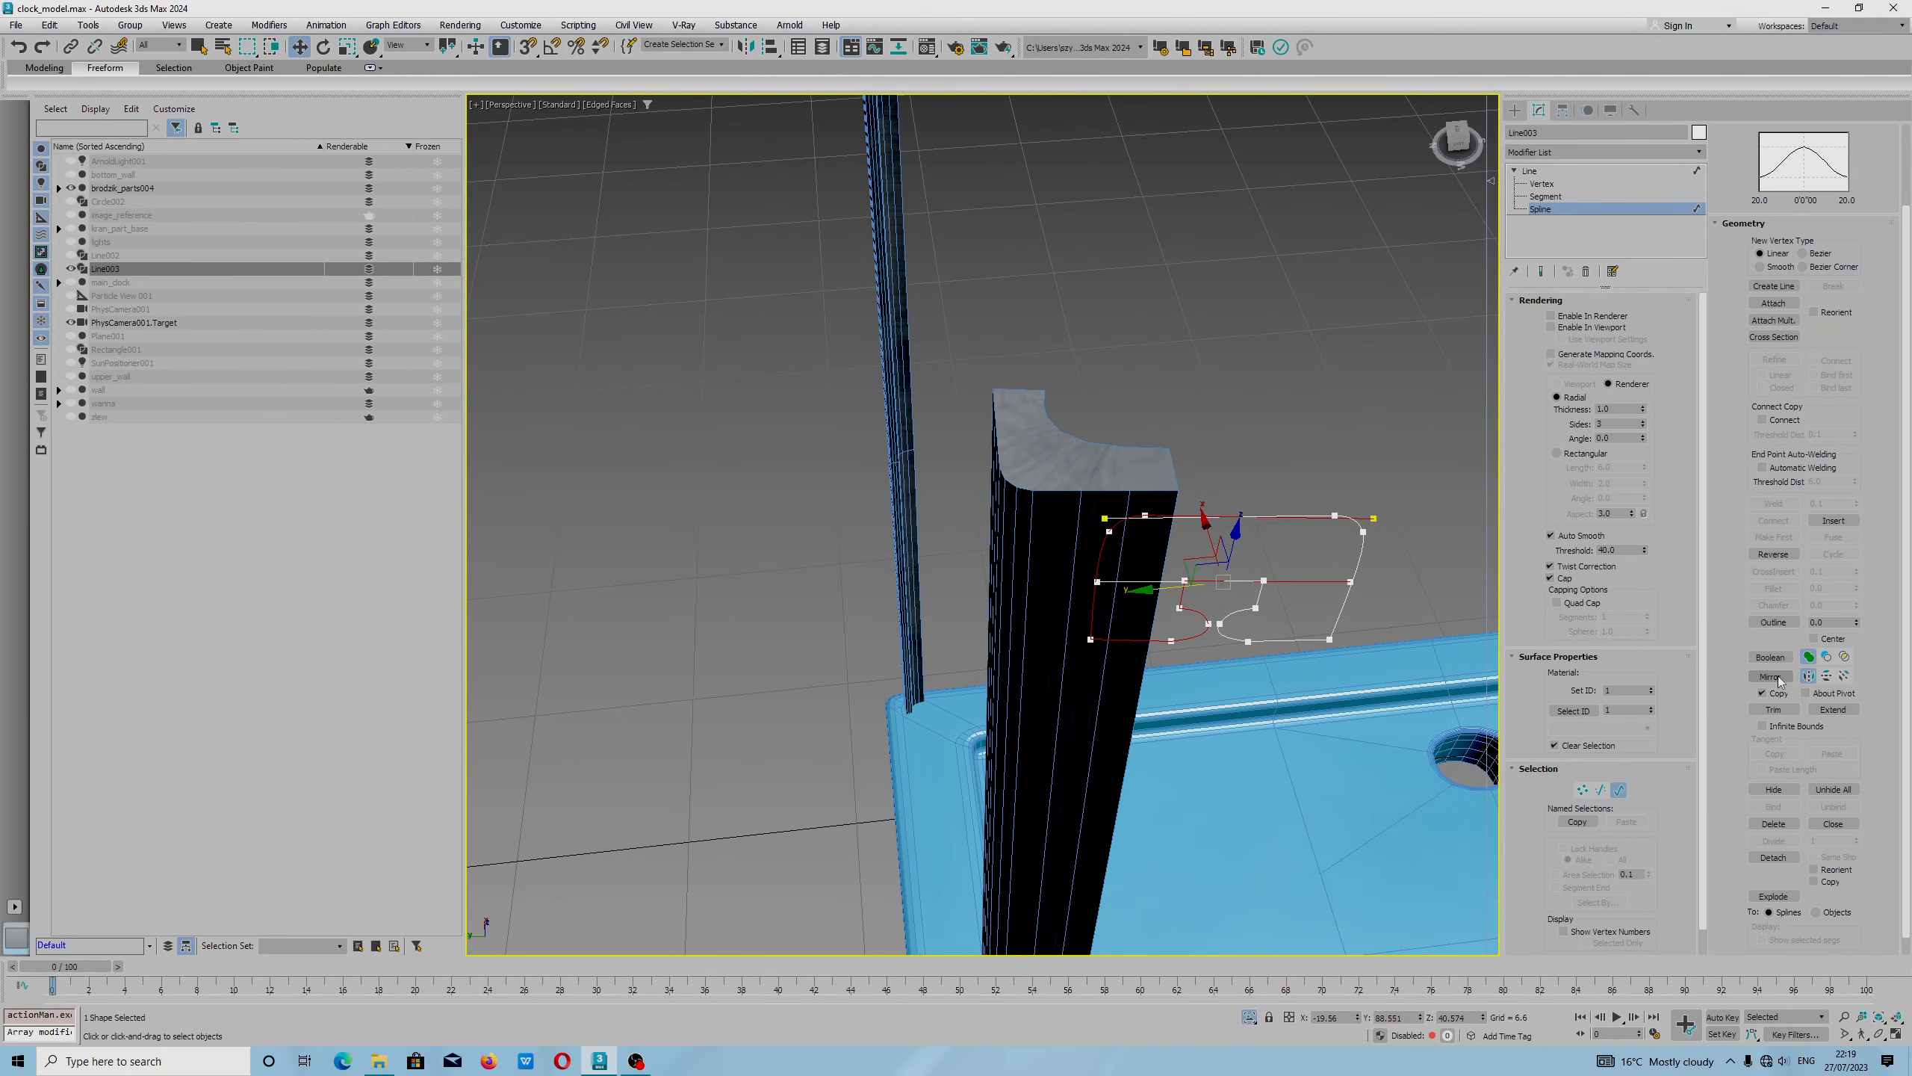
middle_click_drag(1157, 589, 1096, 602, "alt")
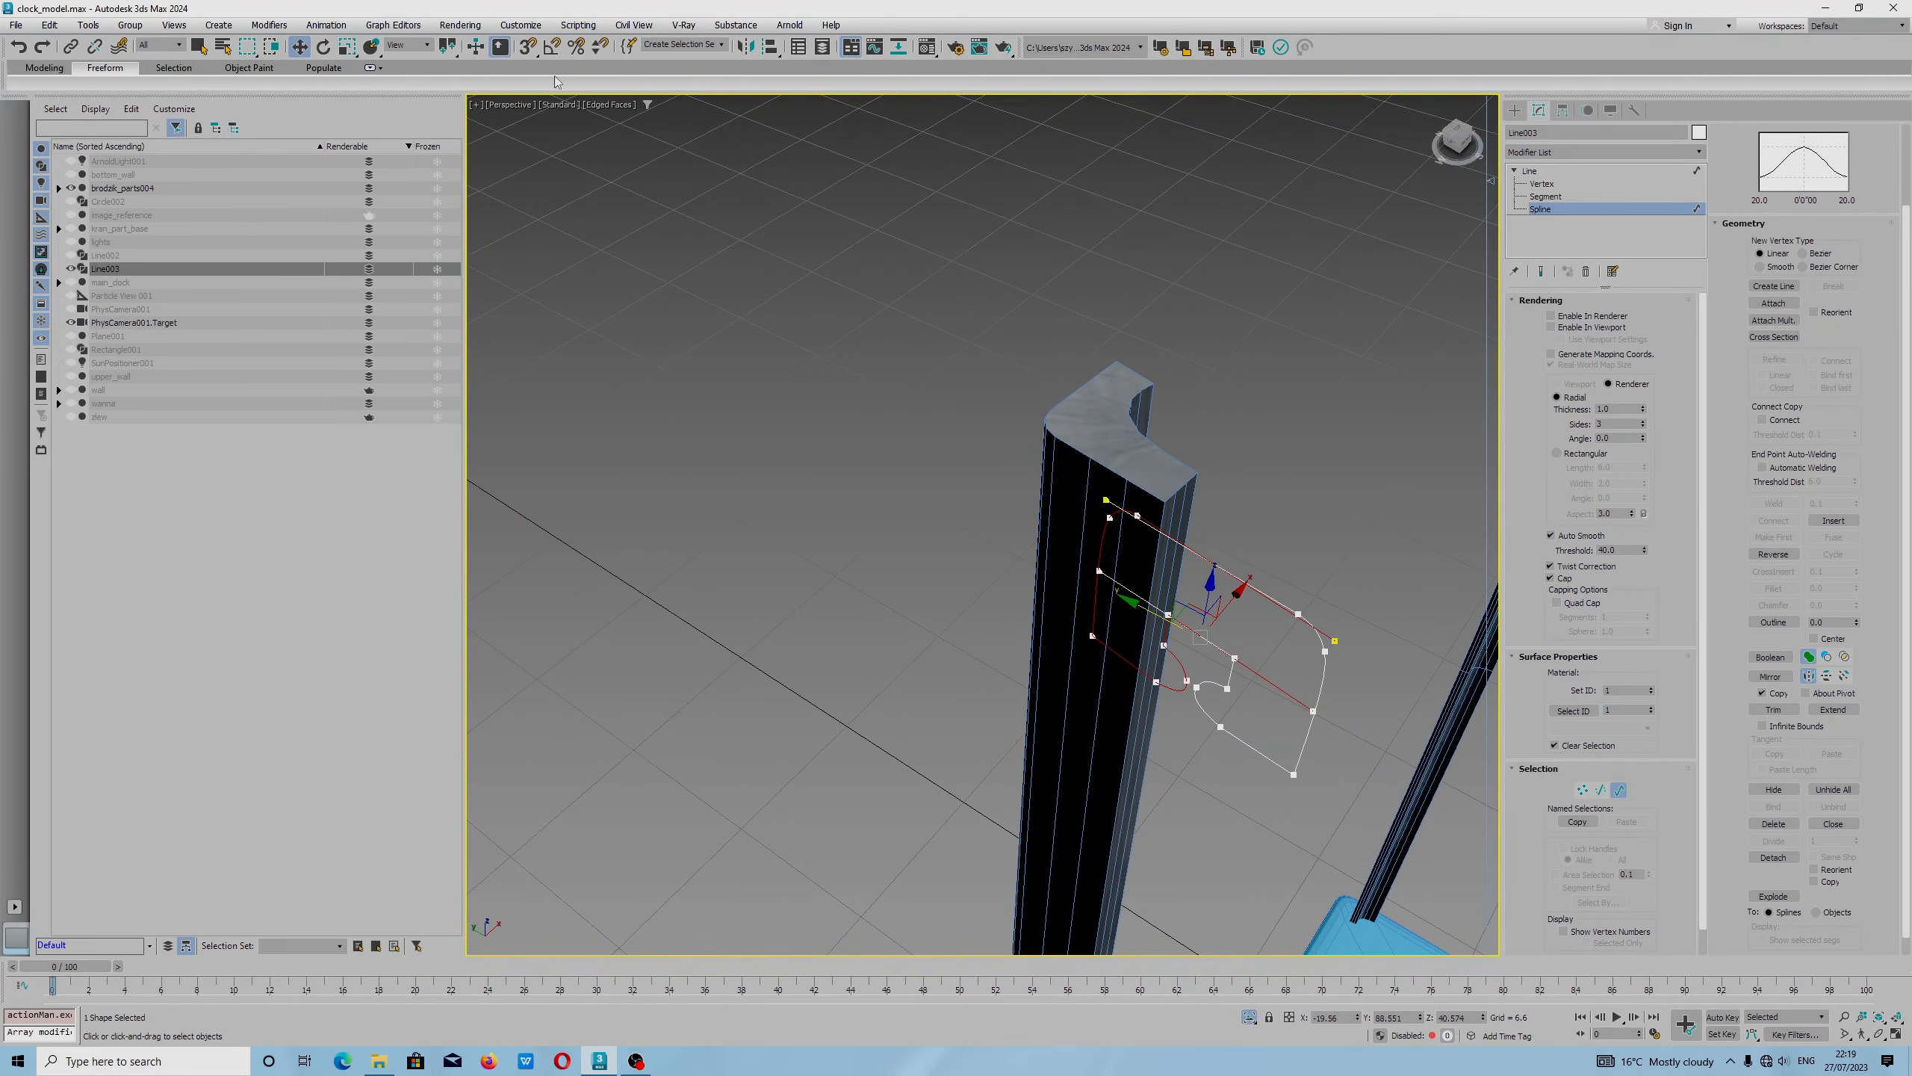
left_click(407, 46)
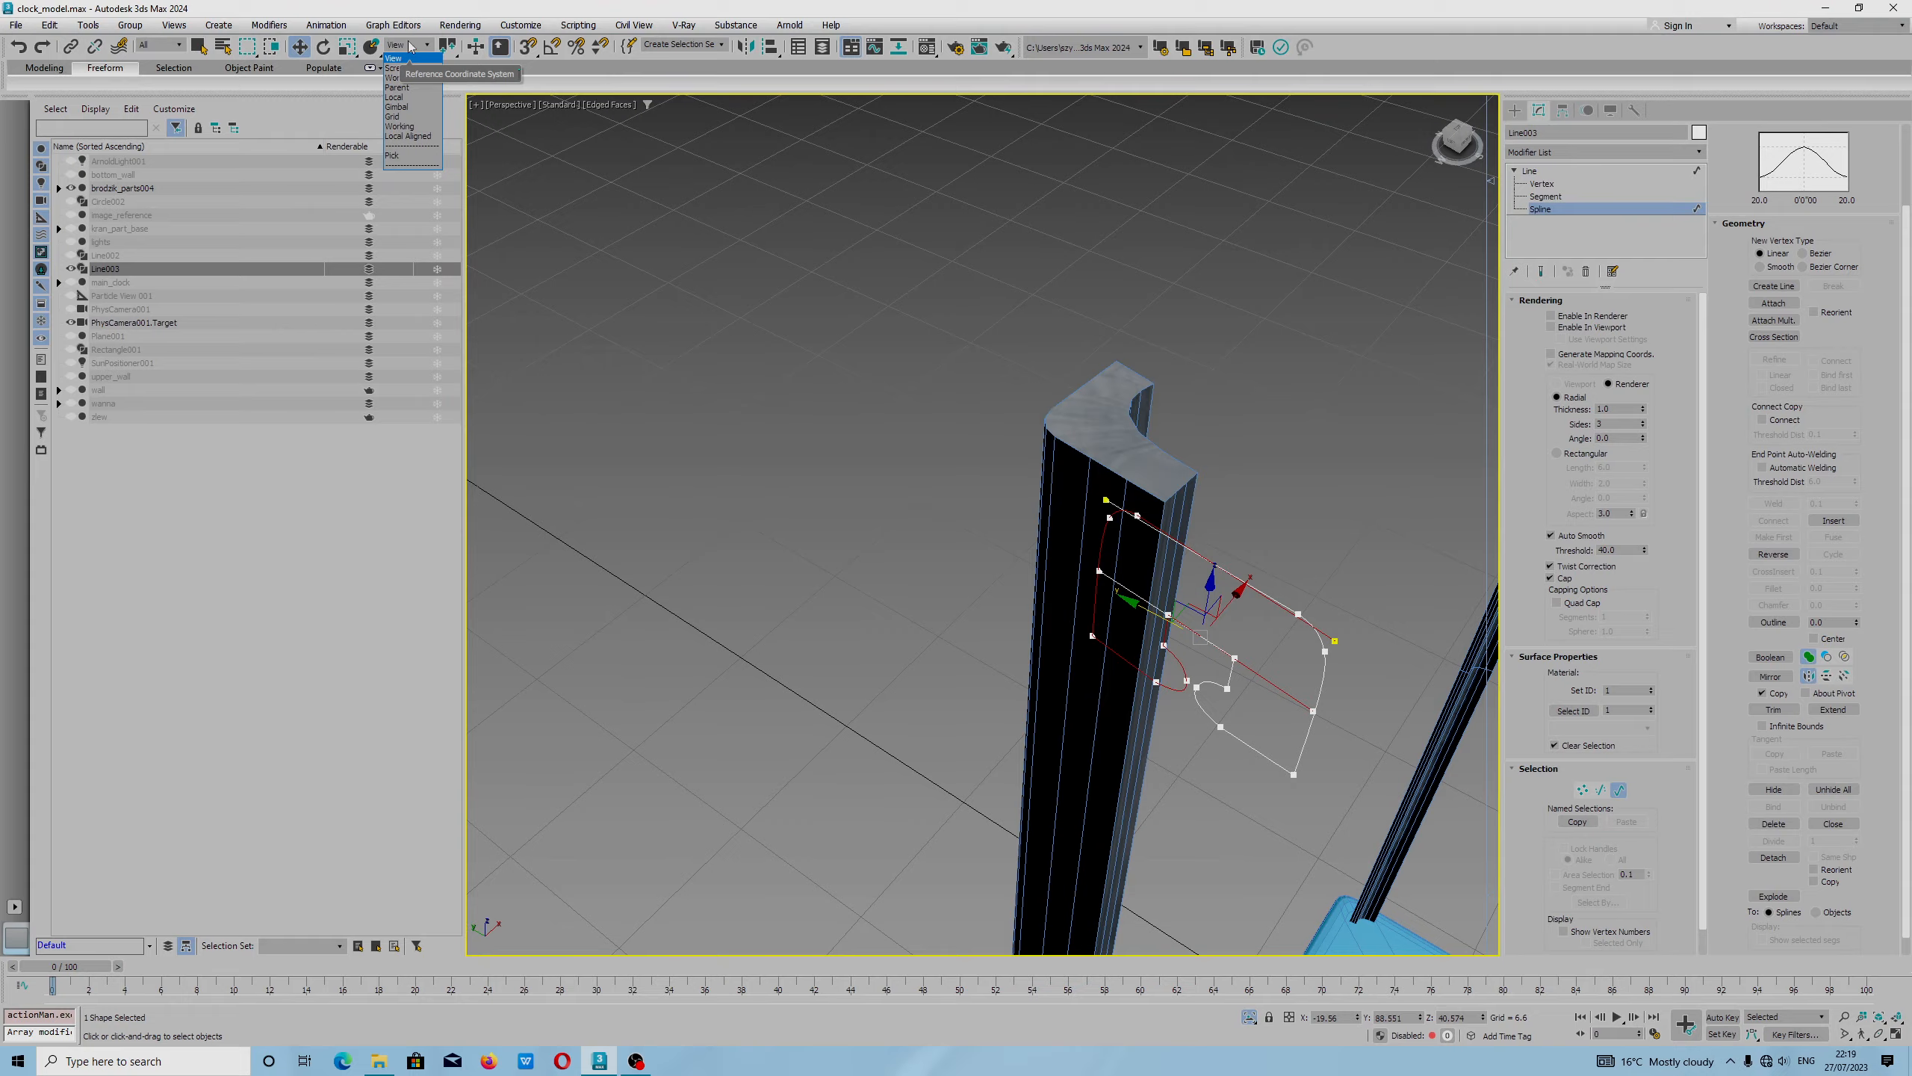
left_click(396, 78)
middle_click_drag(1043, 465, 1129, 558, "alt")
left_click_drag(836, 634, 791, 644)
middle_click_drag(918, 708, 899, 653, "alt")
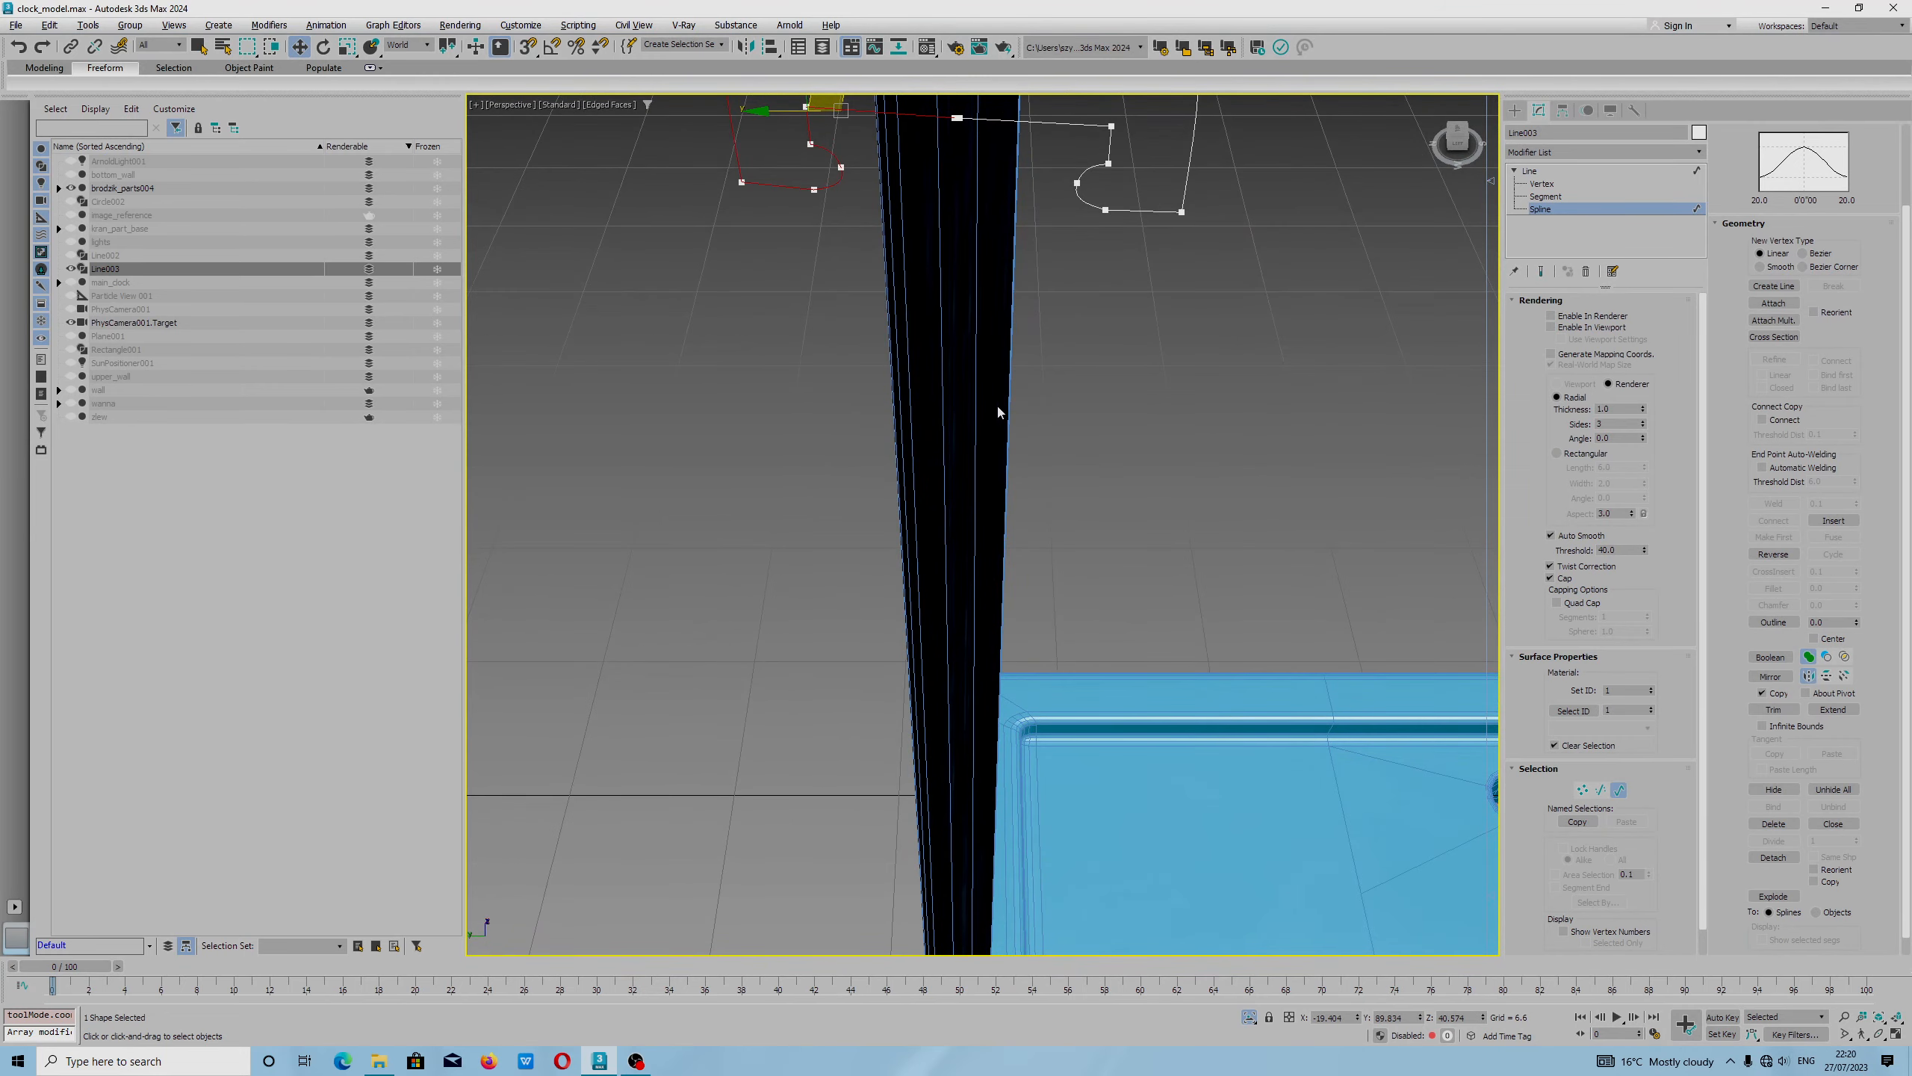
middle_click_drag(998, 422, 990, 696)
middle_click_drag(950, 439, 958, 396, "alt")
scroll(957, 399, "up", 3)
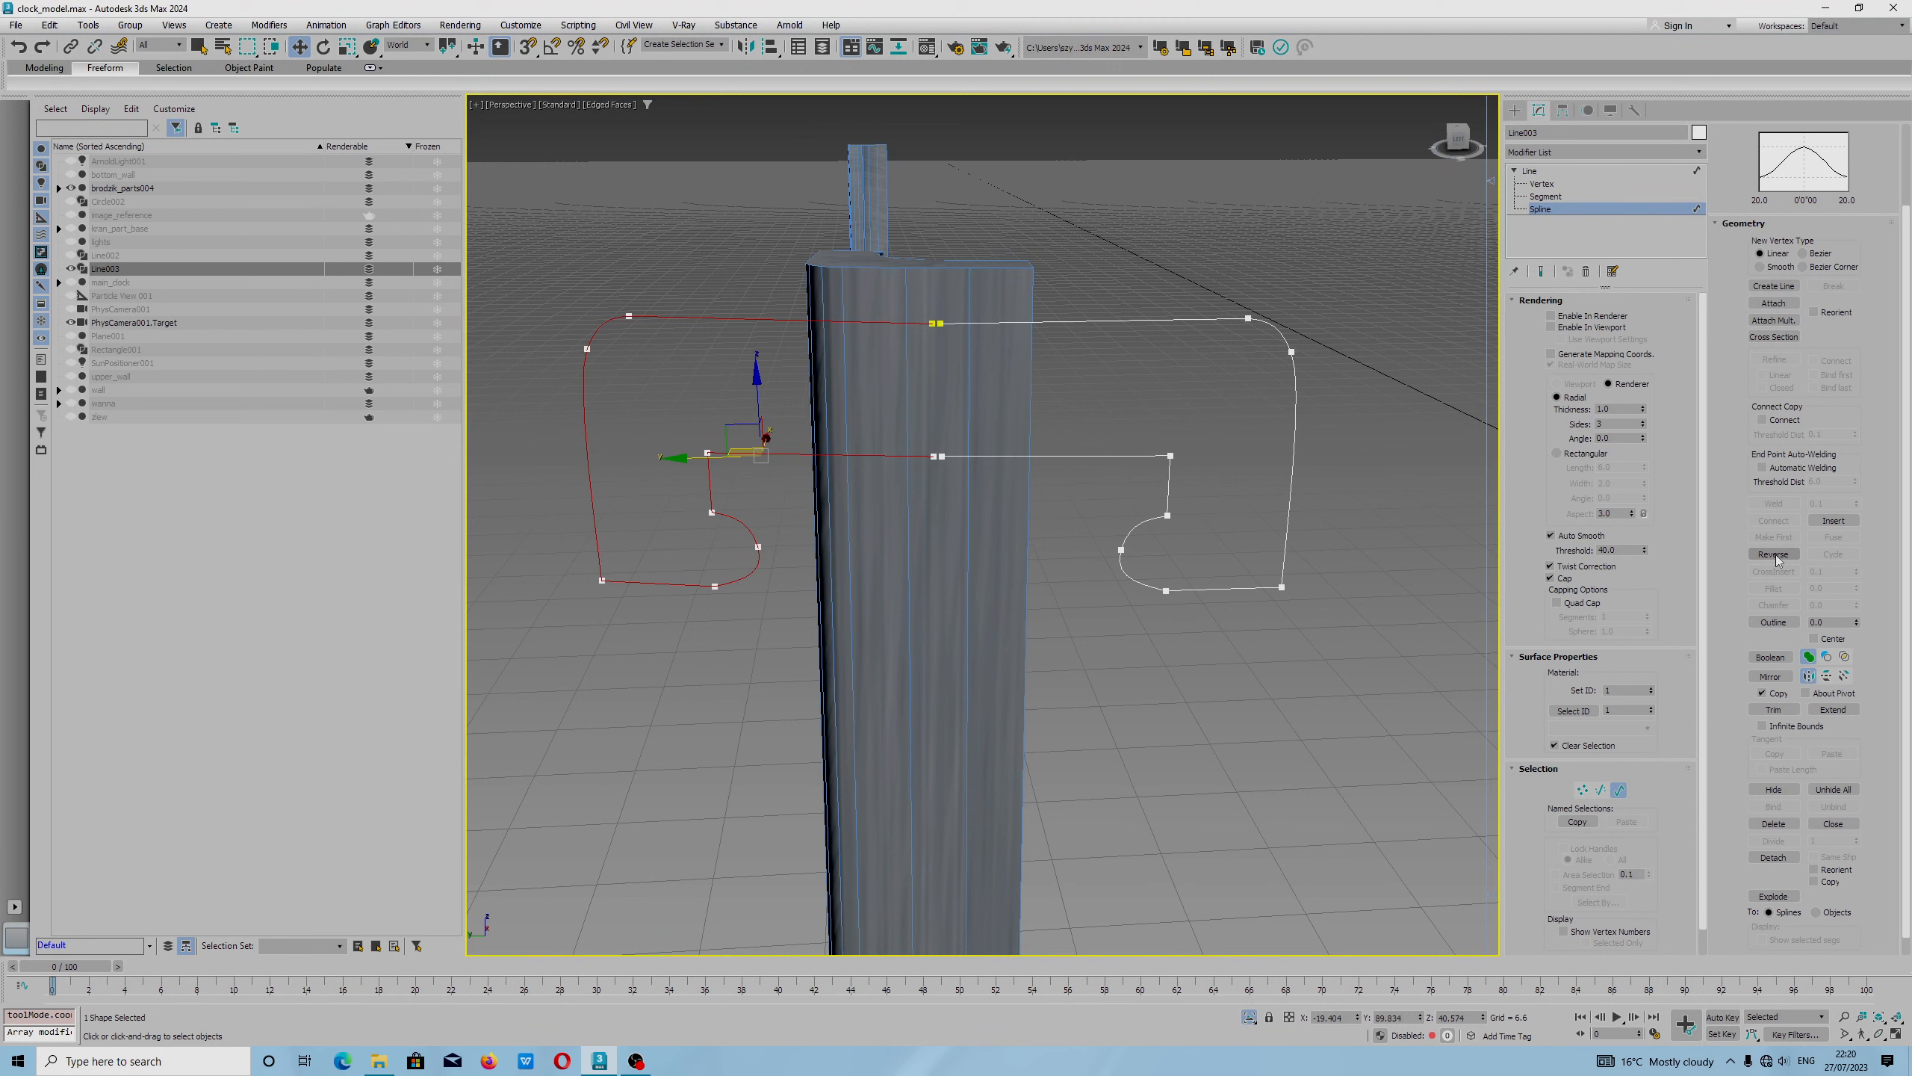
Connect the adjacent end vertices of the two half-profiles where they meet in the middle, forming one closed shape.
left_click(947, 333)
left_click(934, 325)
left_click(956, 335)
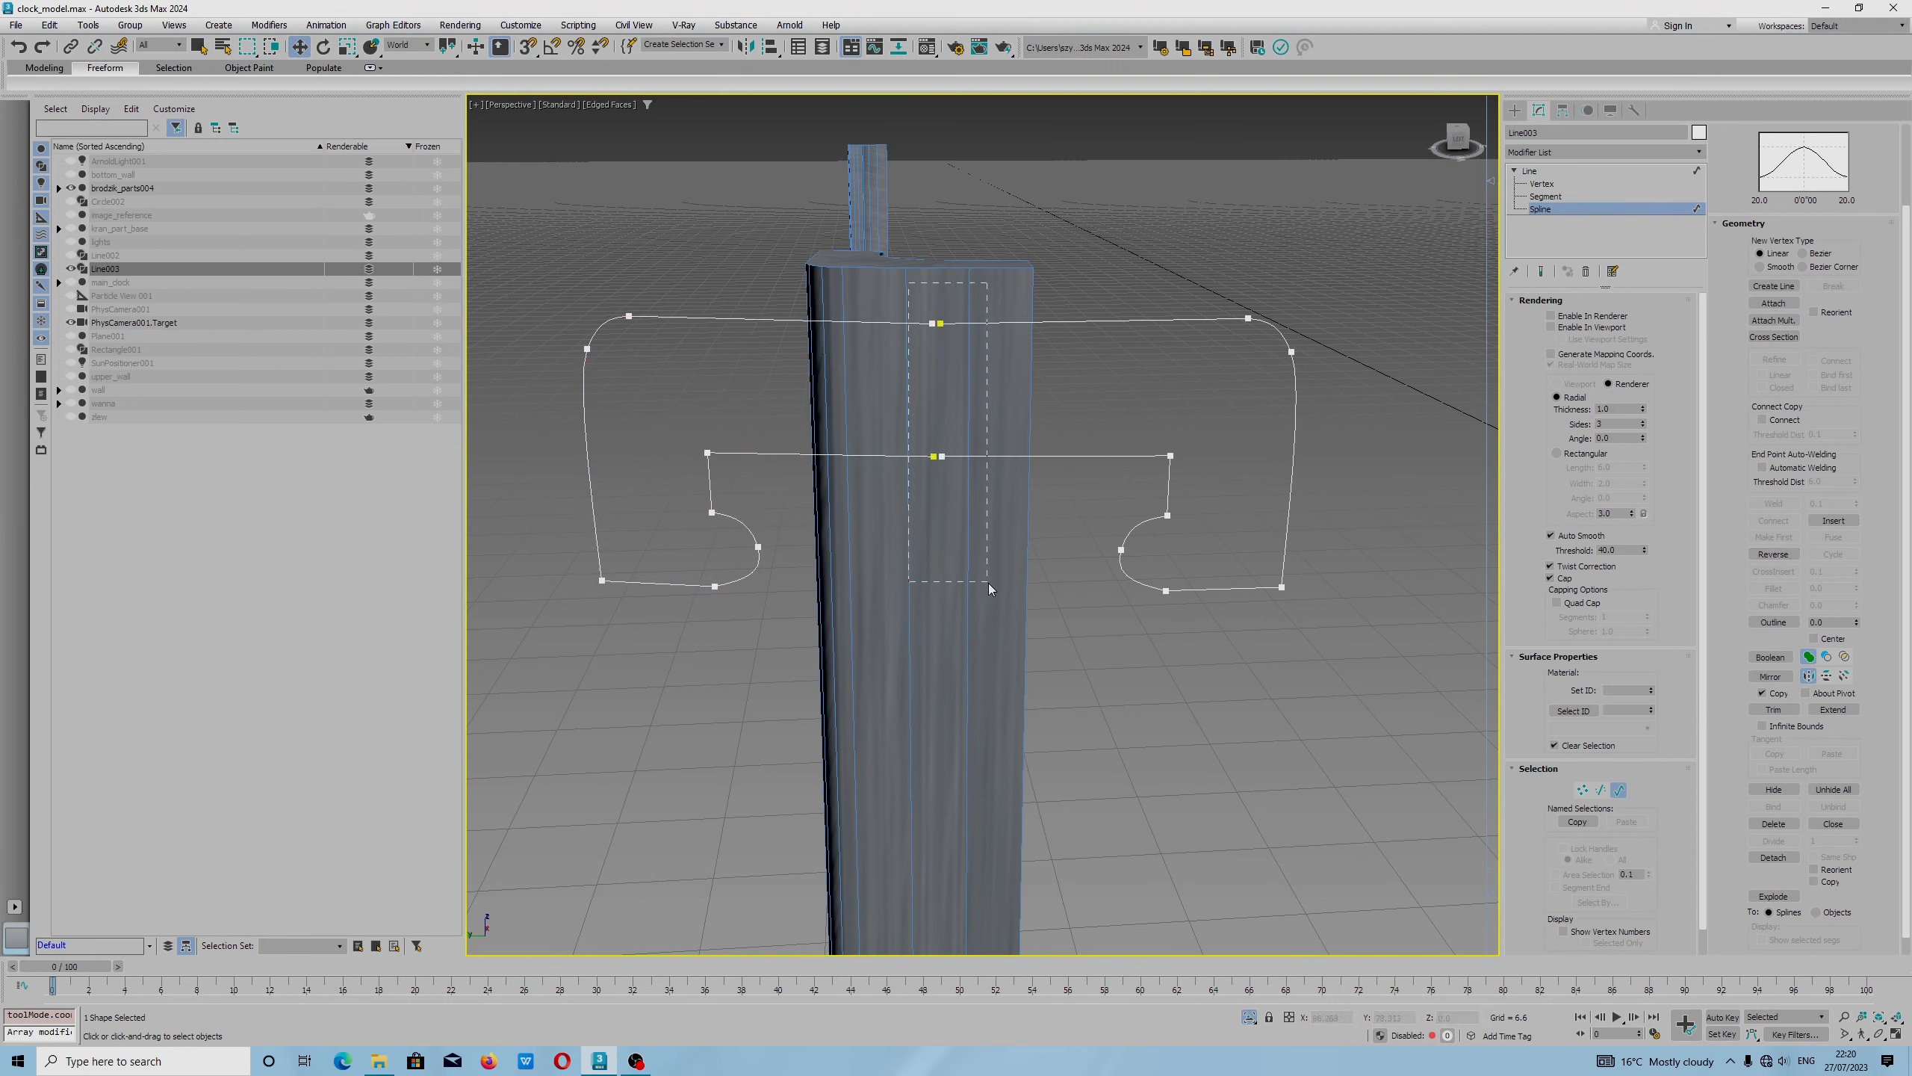
left_click_drag(989, 583, 989, 585)
left_click(1536, 185)
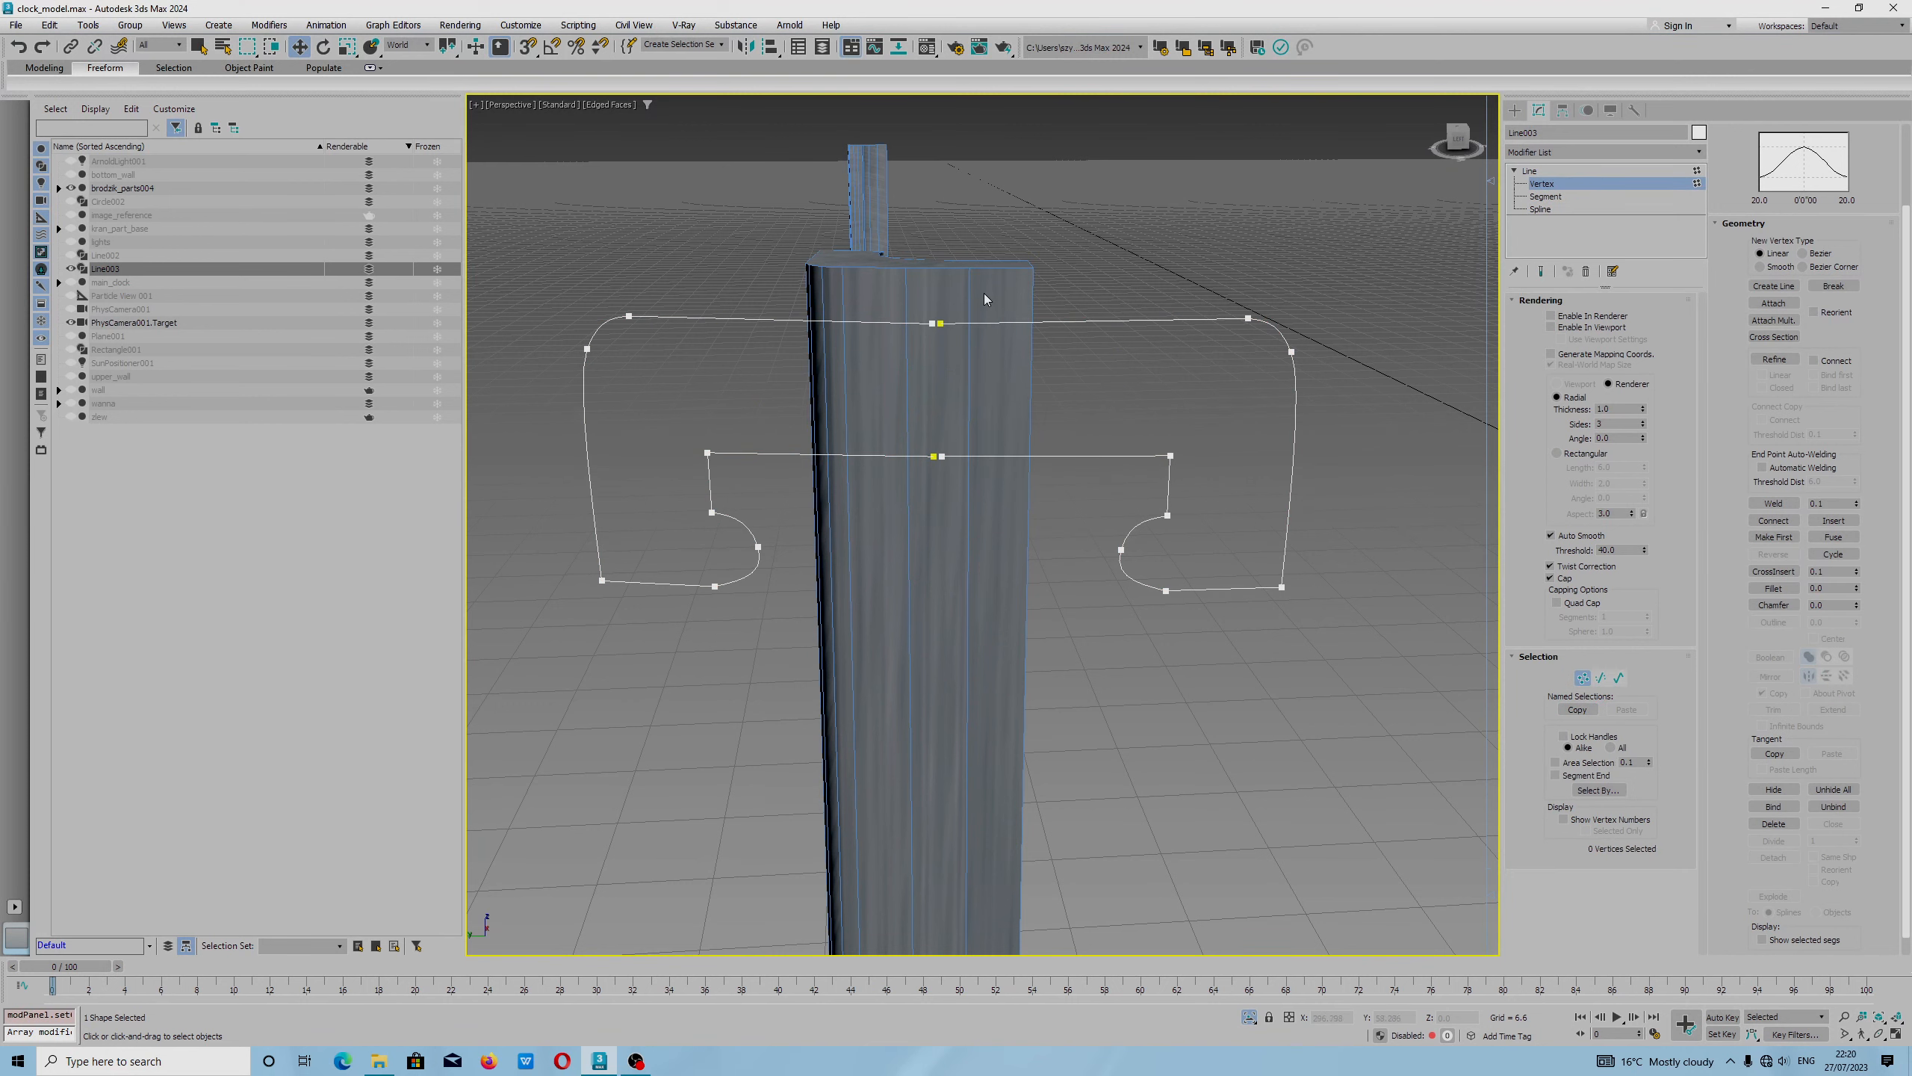
left_click_drag(946, 397, 960, 518)
left_click(1833, 285)
left_click(1774, 520)
right_click(947, 476)
Delete the duplicate middle vertices so that one remains on the profile's upper edge and one on its inner edge.
left_click(931, 325)
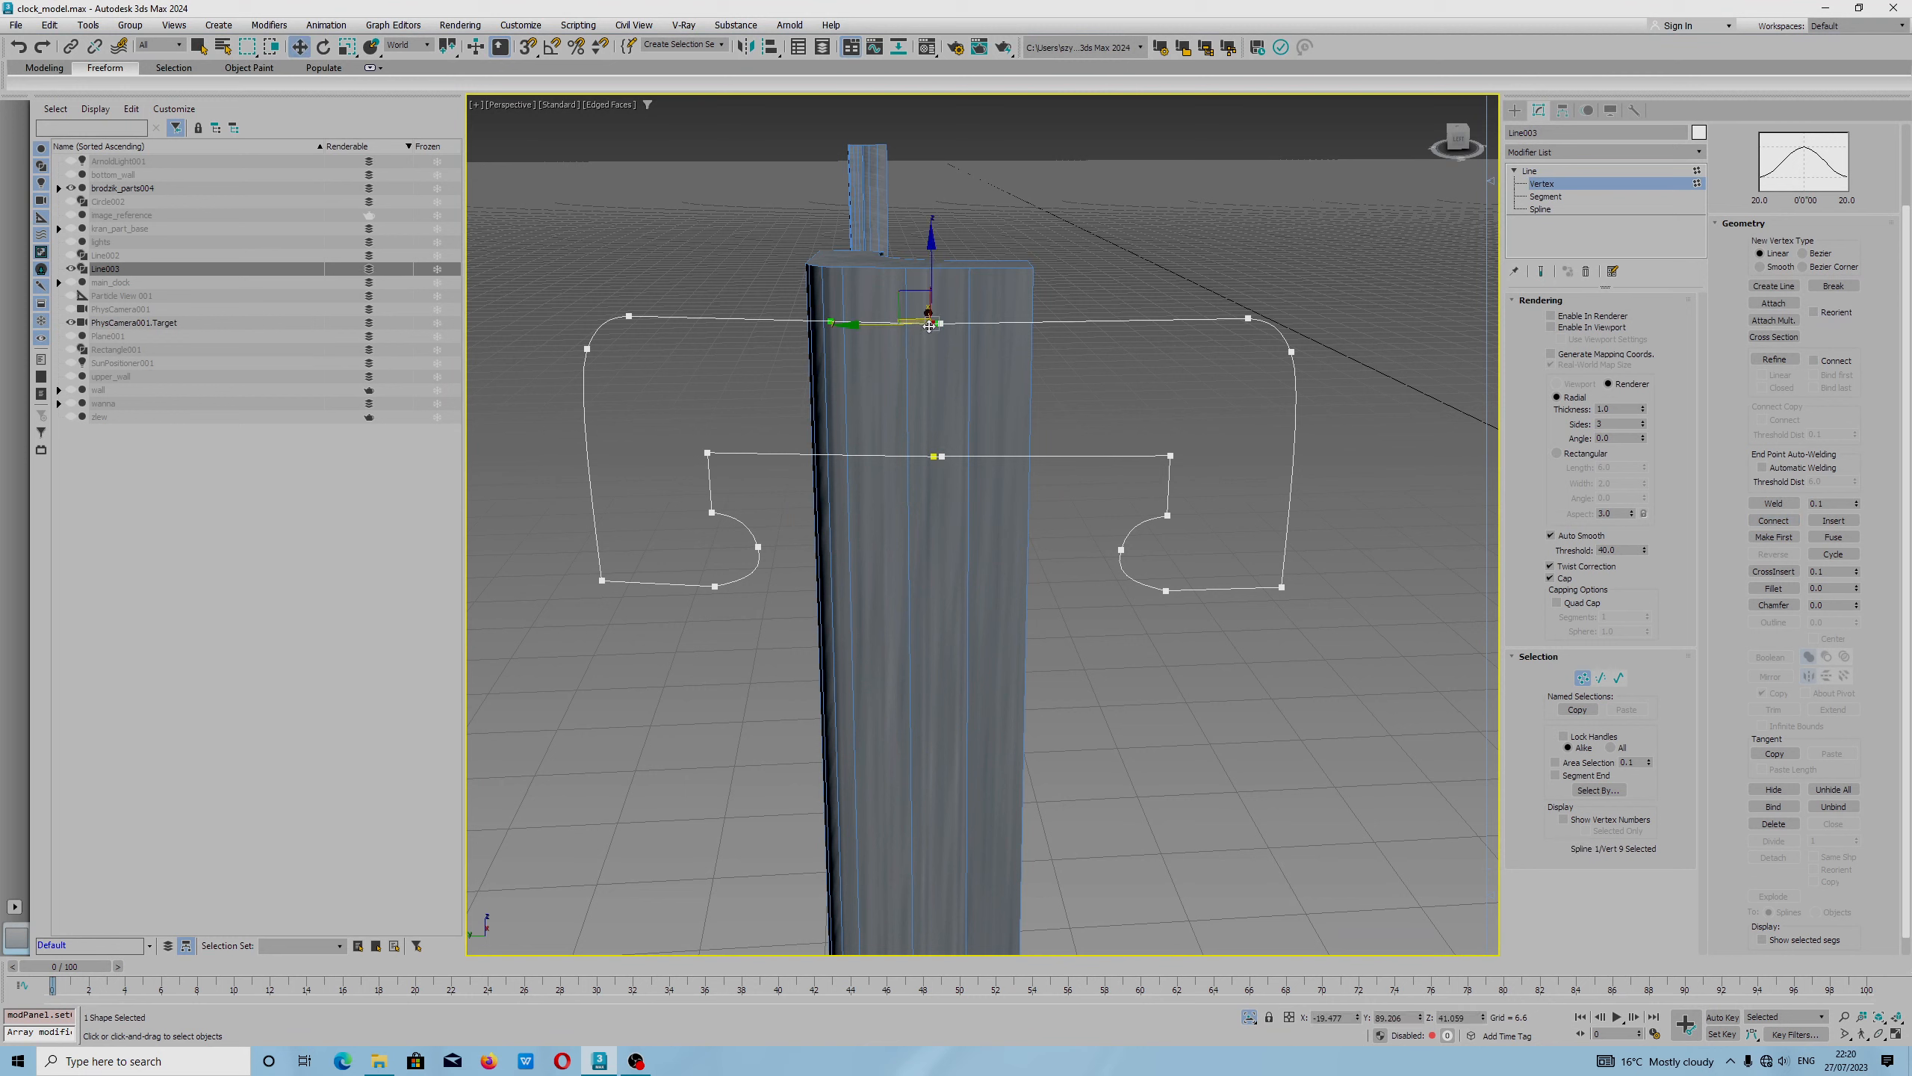
left_click(957, 392)
left_click(934, 457)
key("Delete")
left_click_drag(941, 326, 972, 387)
key("ctrl+z")
middle_click_drag(981, 388, 1042, 416, "alt")
mouse_move(904, 423)
middle_mouse_down()
mouse_move(966, 436)
mouse_move(926, 410)
middle_mouse_up()
left_click_drag(939, 642, 1306, 670)
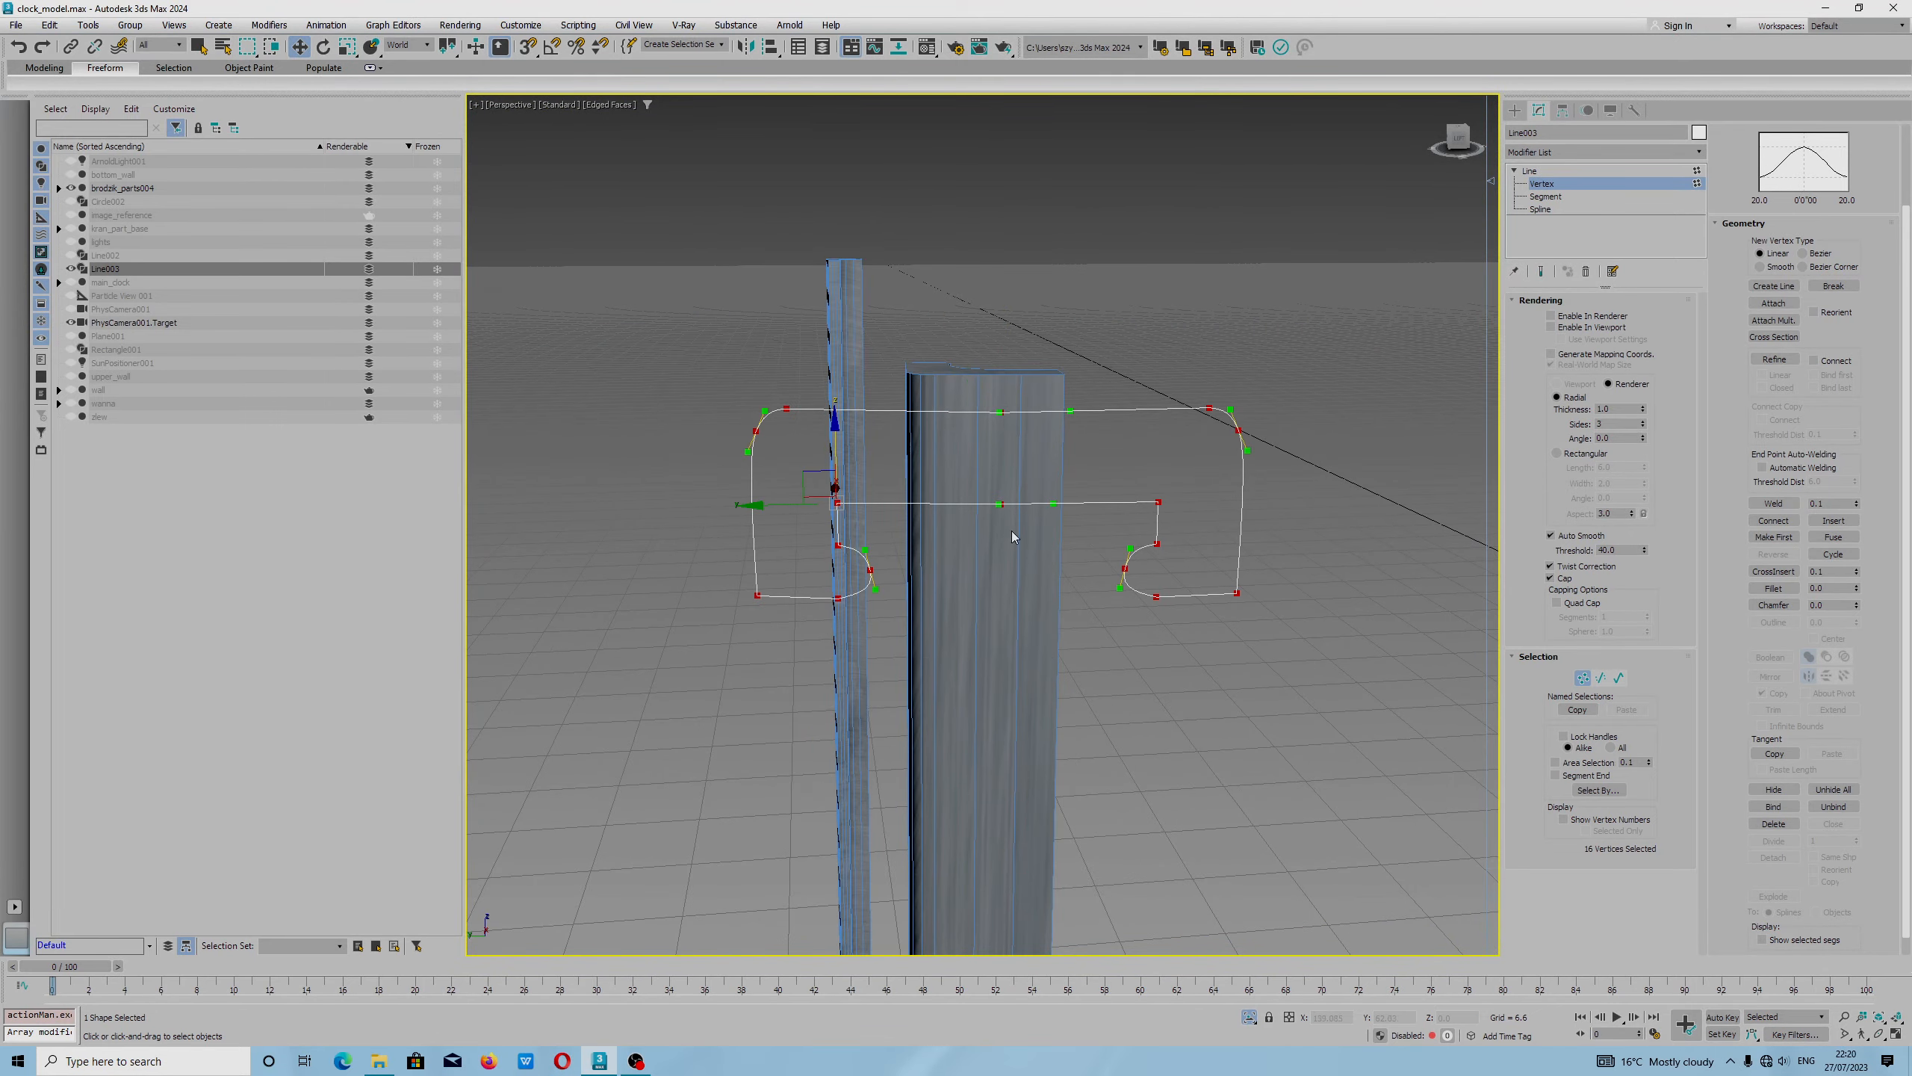
key("r")
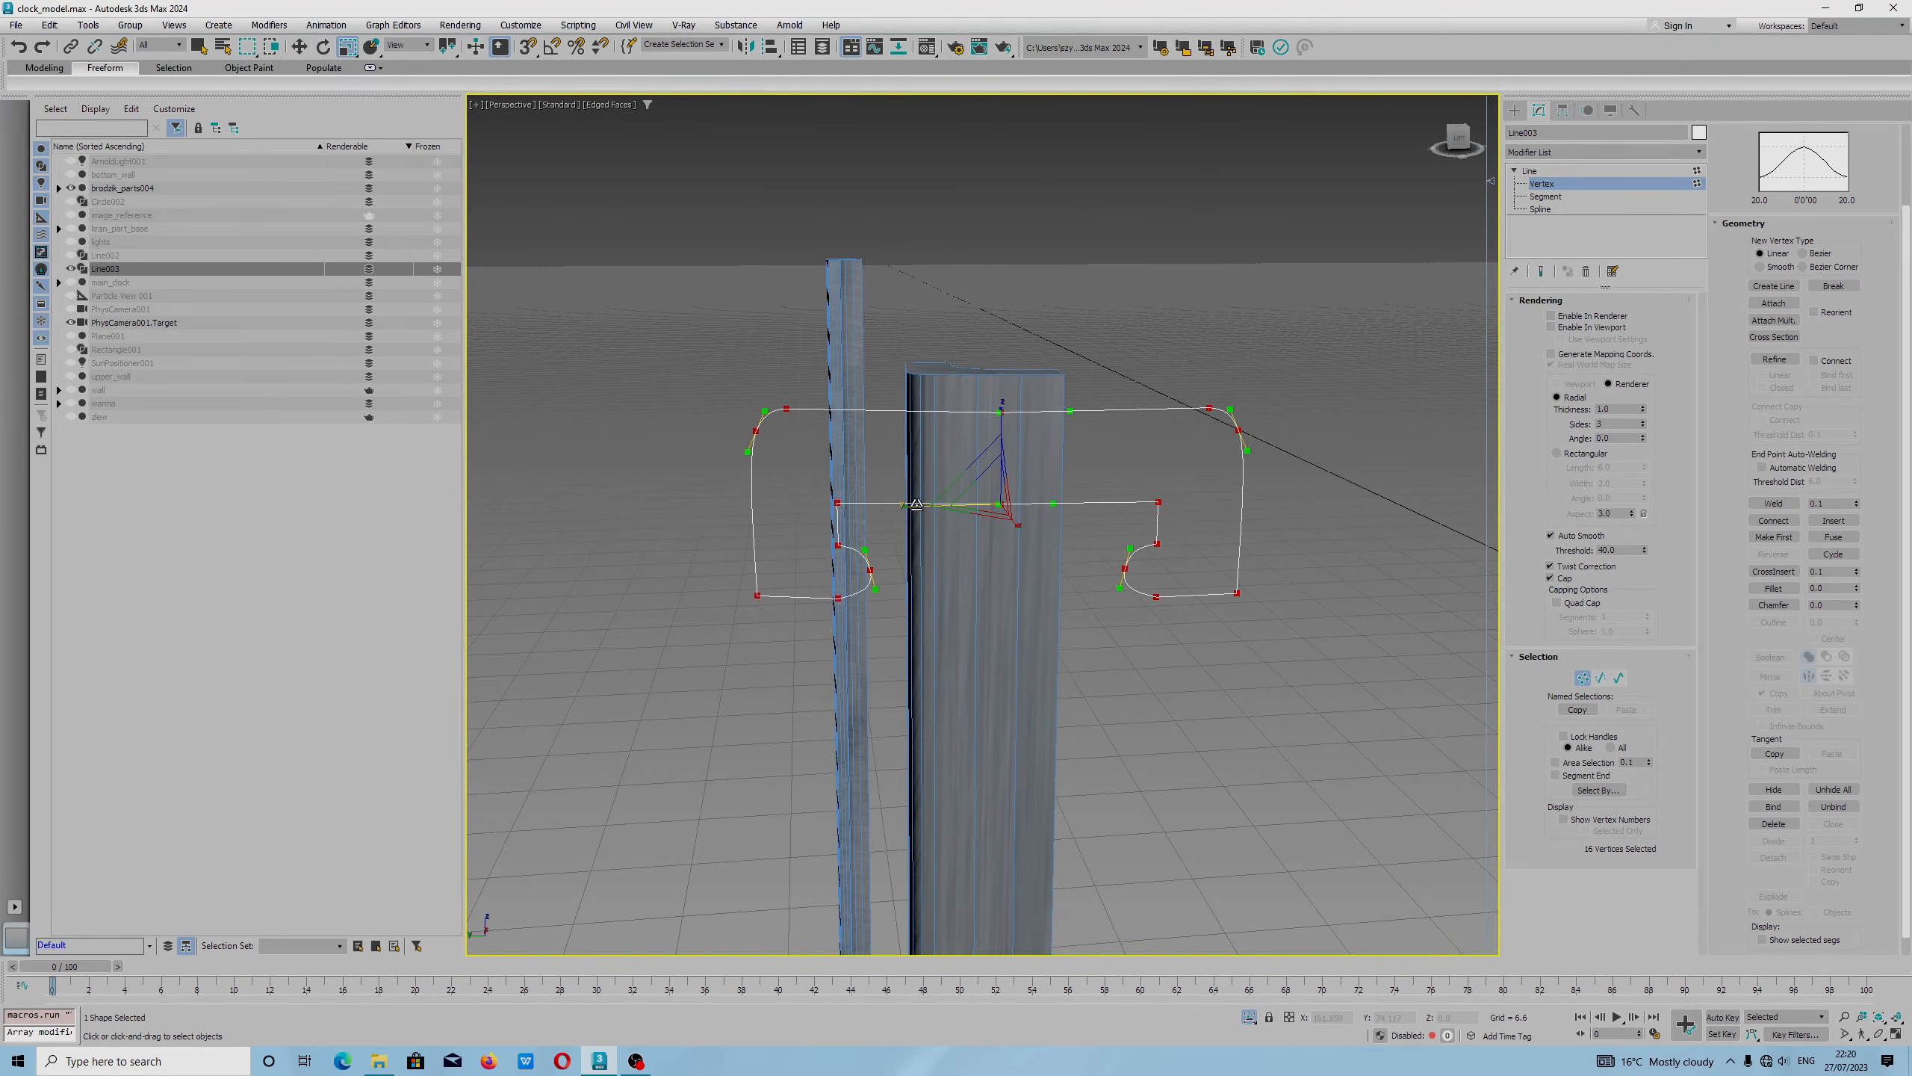
key("ctrl+z")
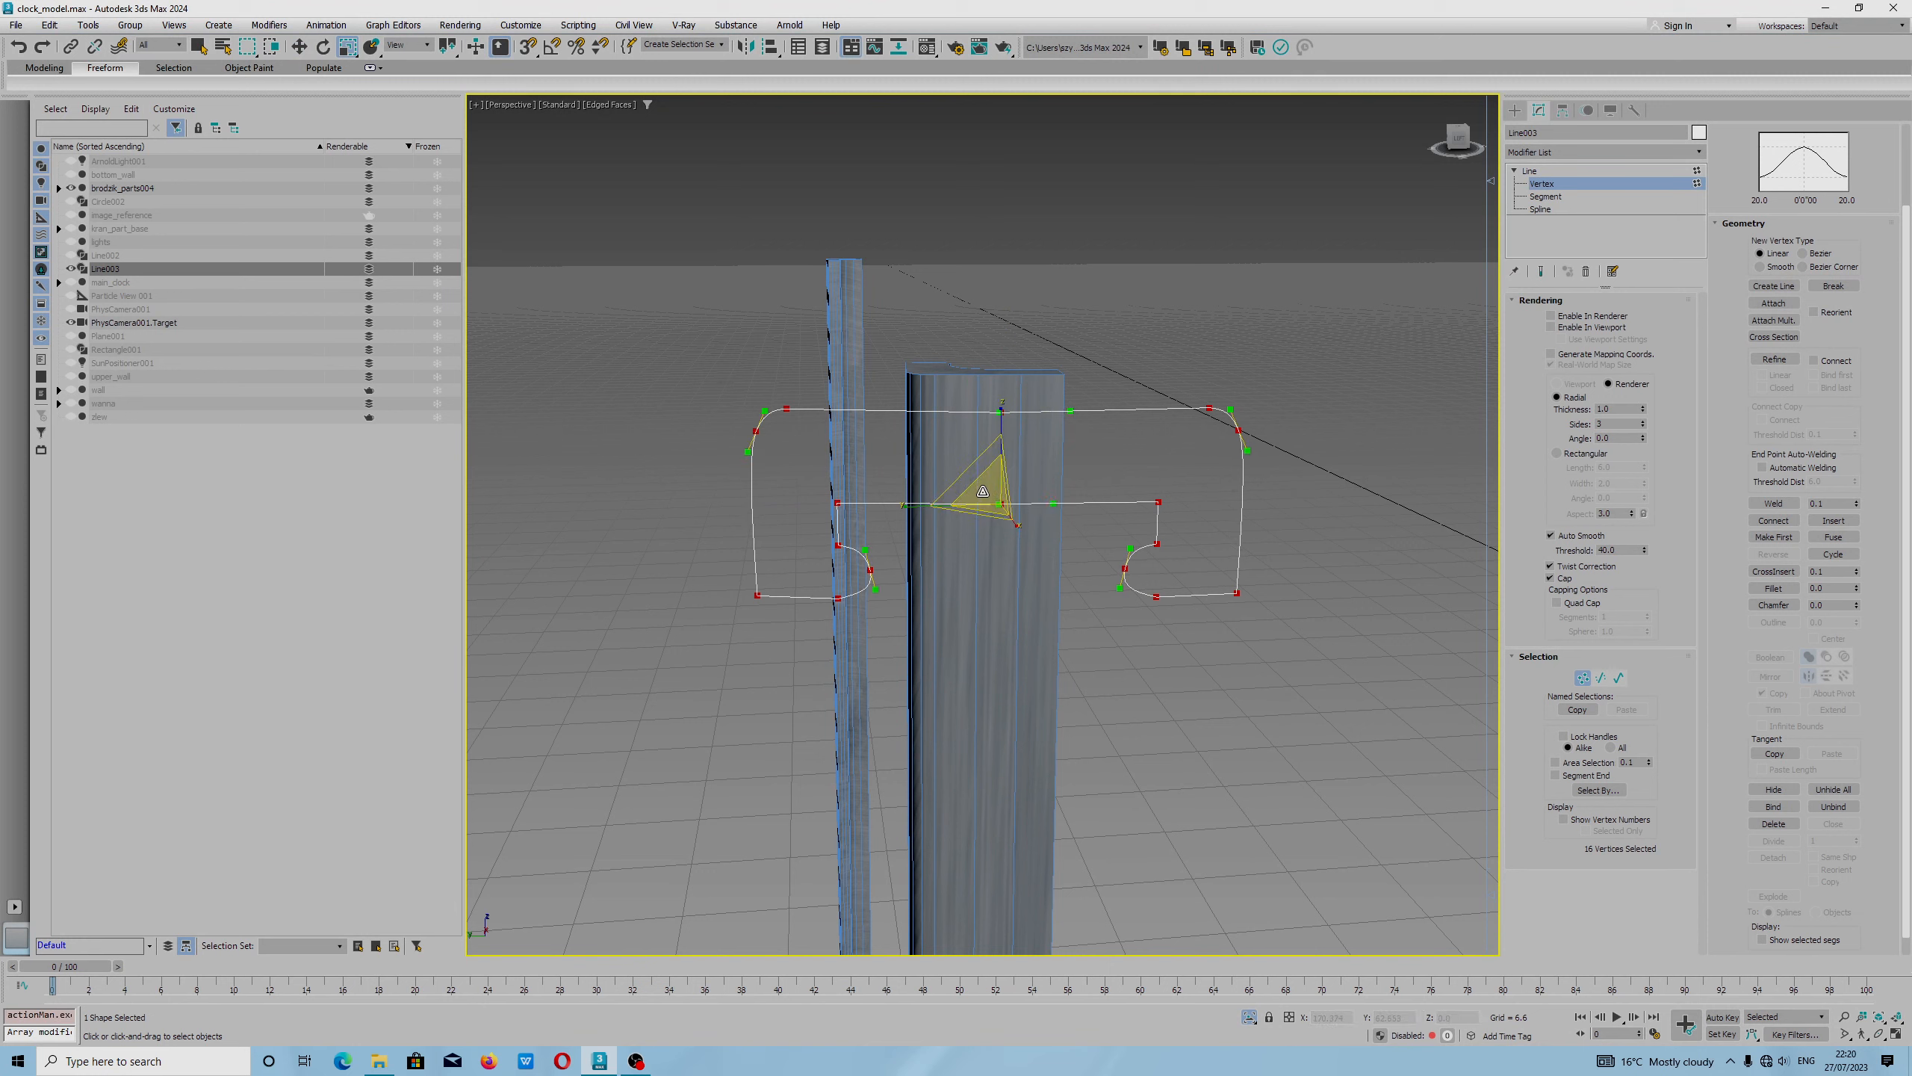
Select all of the profile's segments and scale them along the Y axis to narrow the shape.
left_click(1546, 198)
left_click_drag(617, 373, 1258, 646)
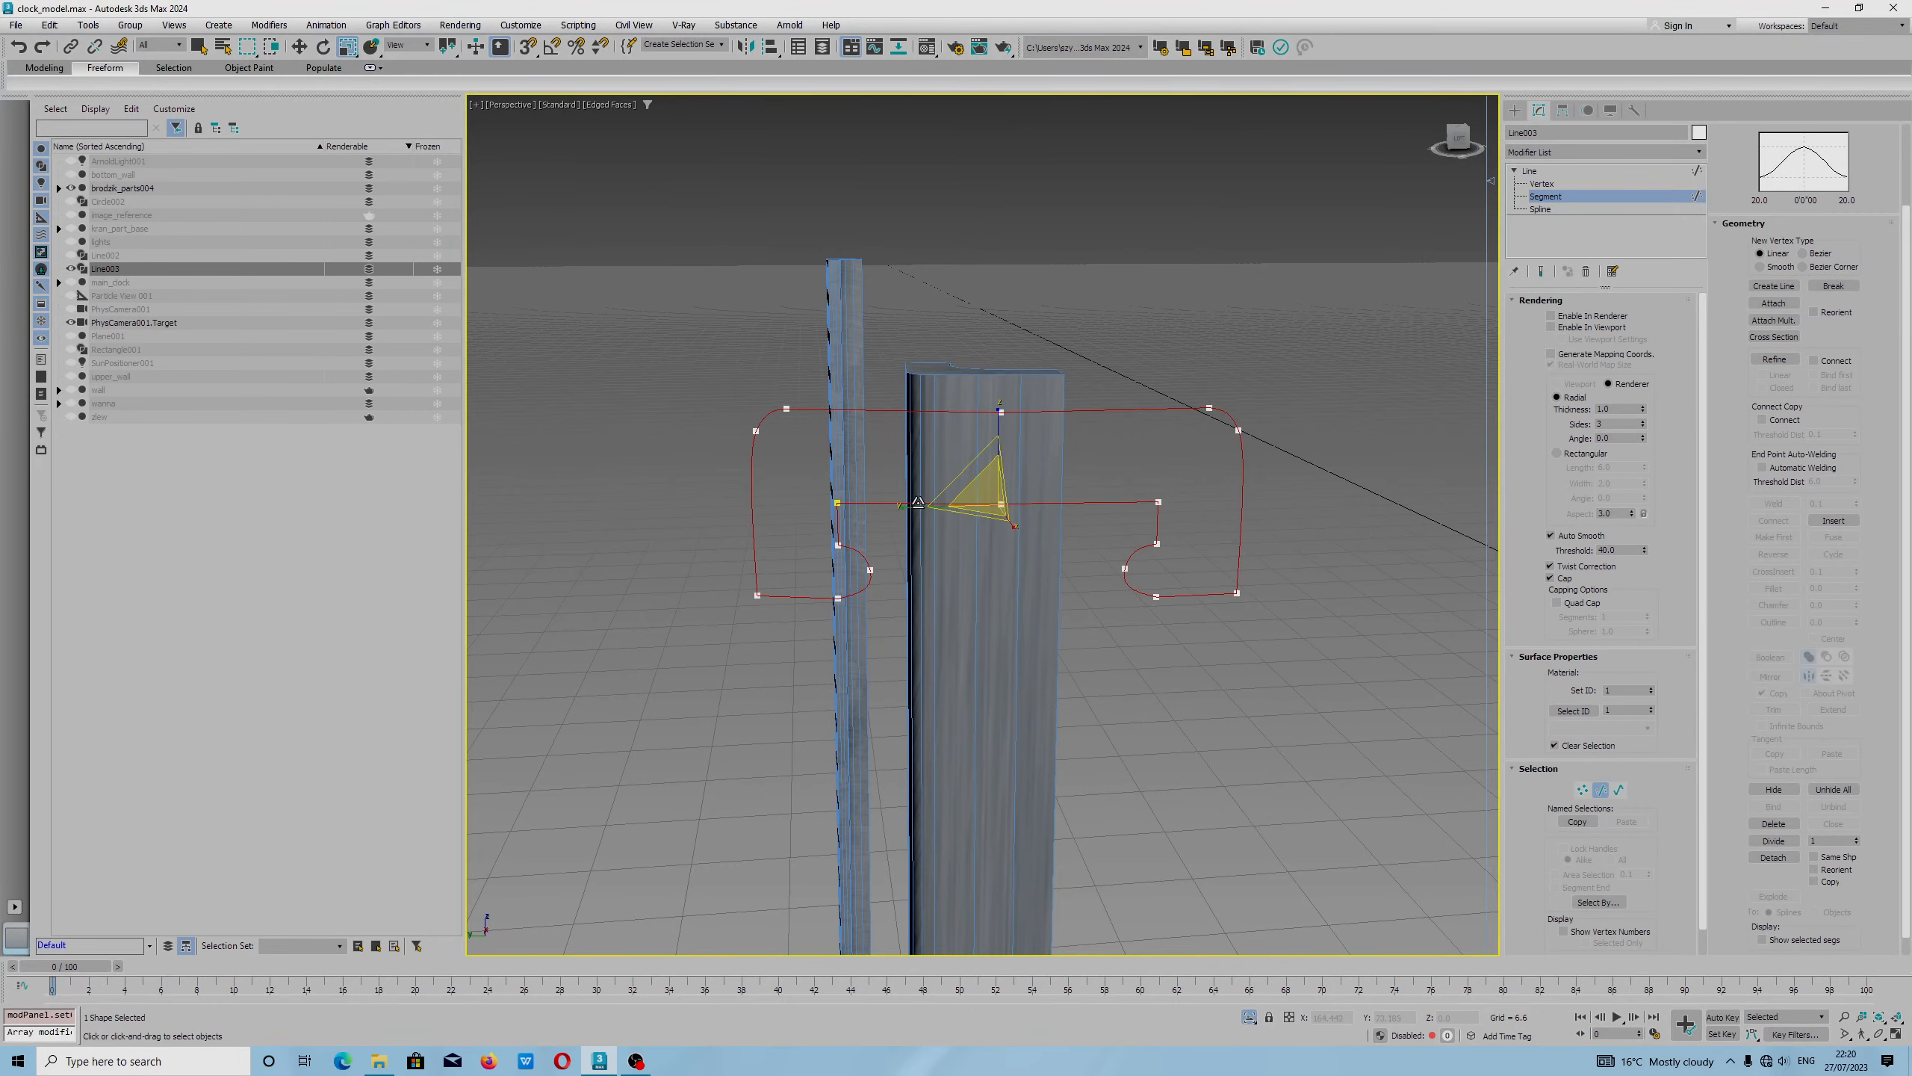
left_click_drag(919, 505, 936, 514)
Raise all profile segments about 0.5 units along Z so the shape projects above the post's top.
mouse_move(1058, 633)
middle_mouse_down("alt")
mouse_move(986, 623)
mouse_move(1079, 638)
mouse_move(1059, 637)
middle_mouse_up("alt")
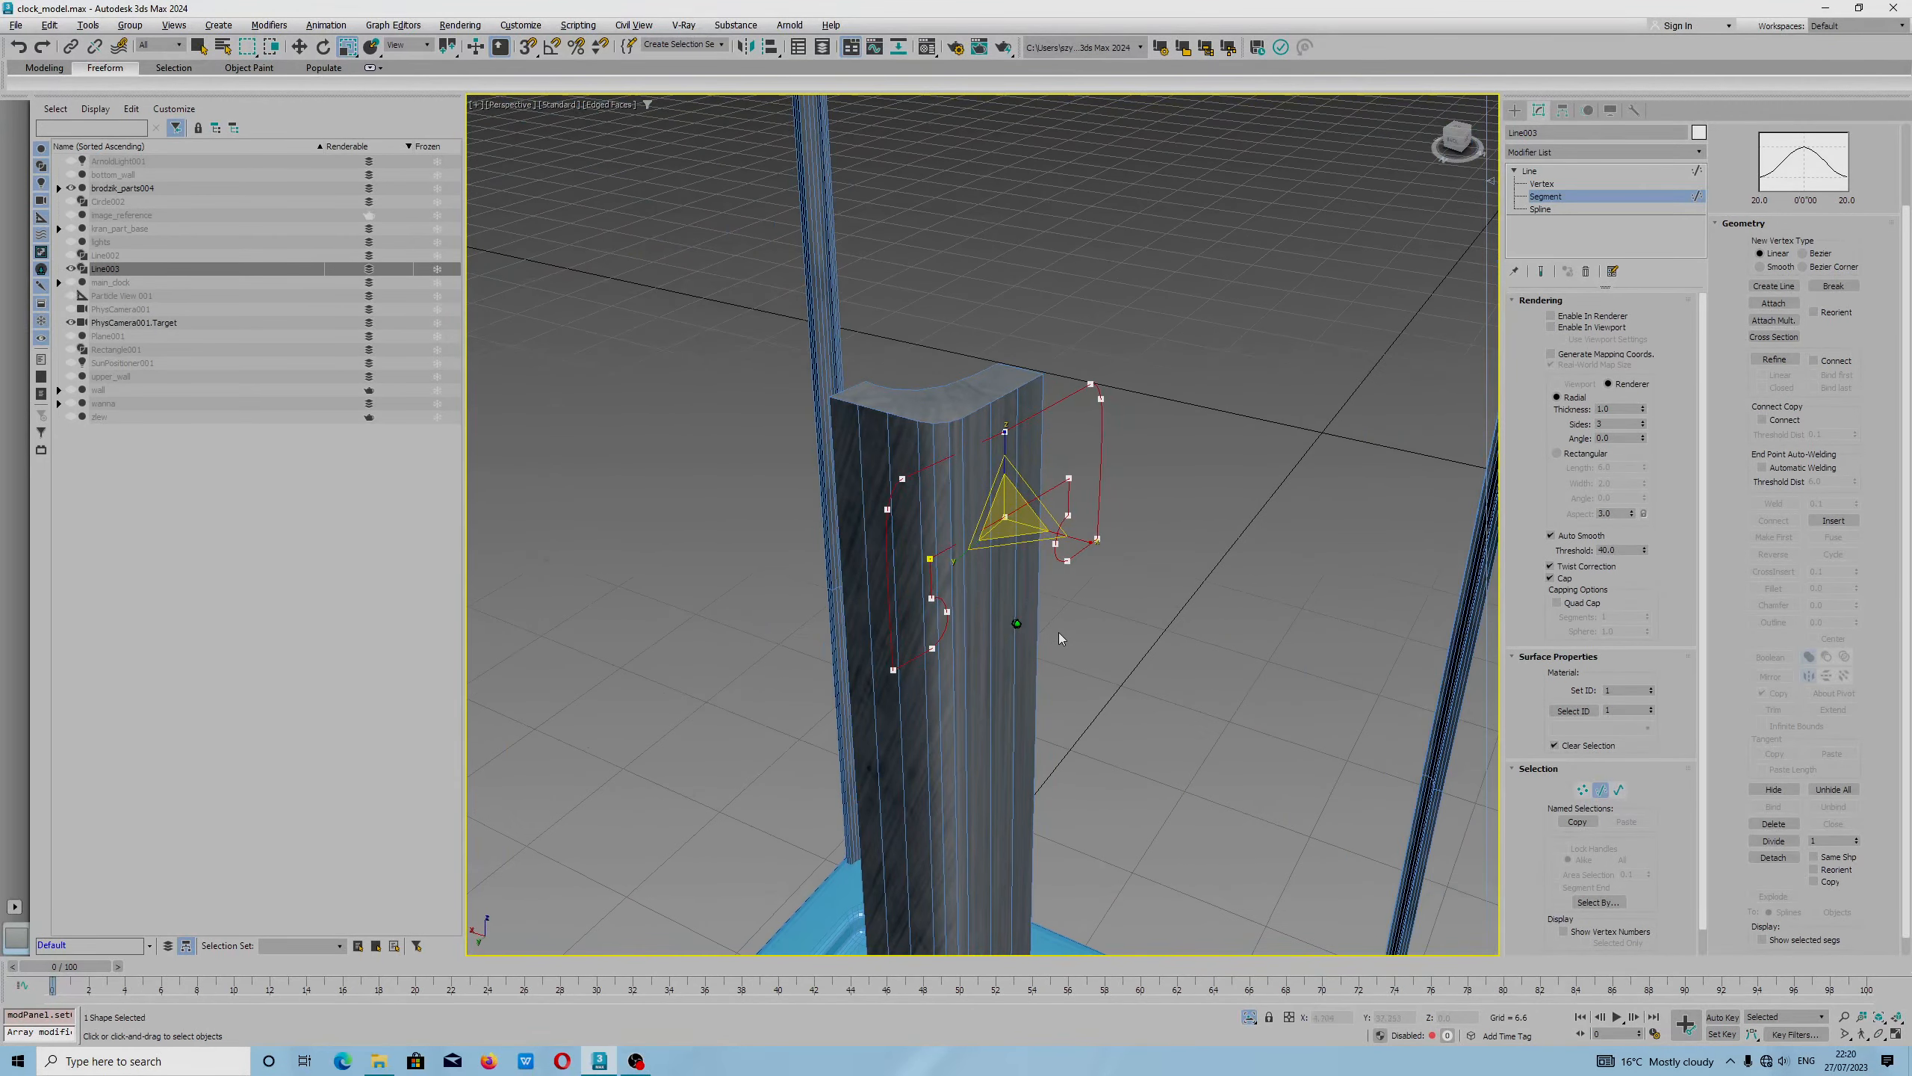
key("w")
left_click_drag(1003, 455, 999, 364)
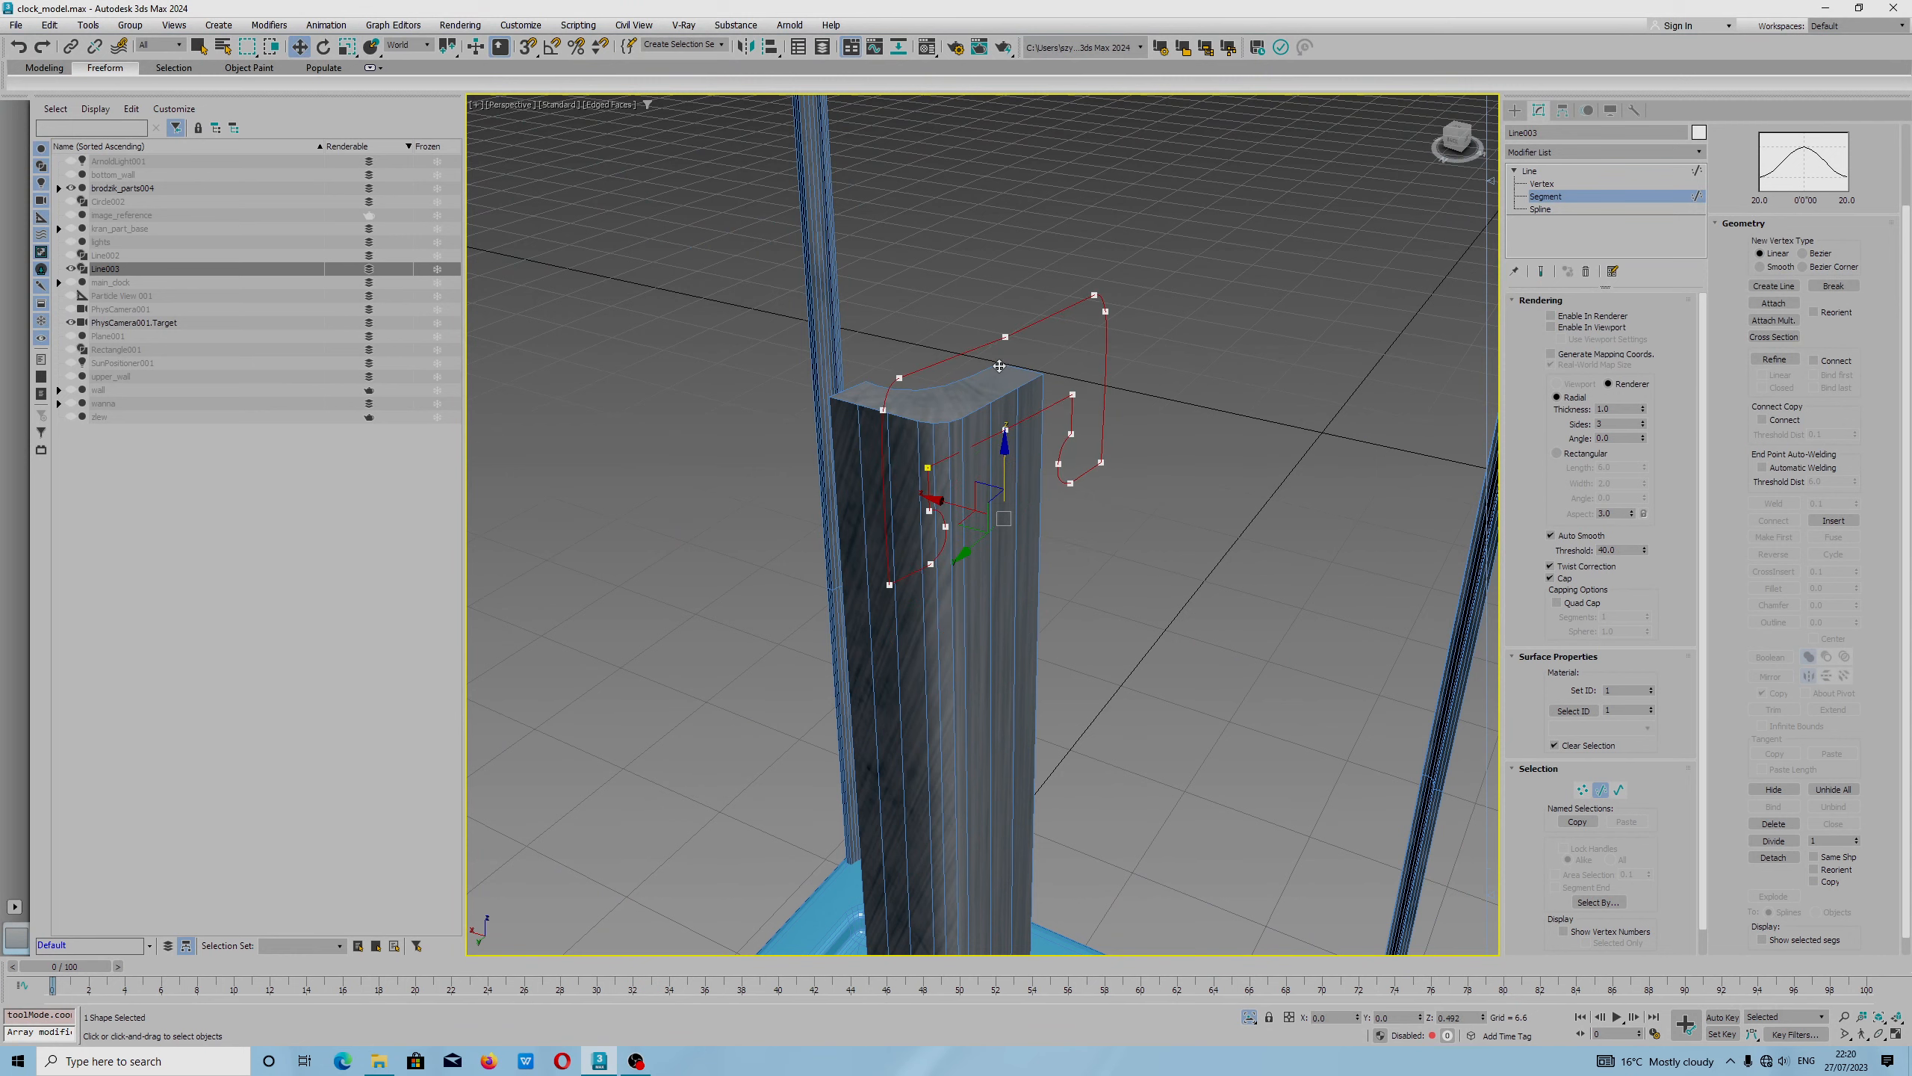
scroll(991, 526, "down", 5)
middle_click_drag(990, 586, 1054, 561, "alt")
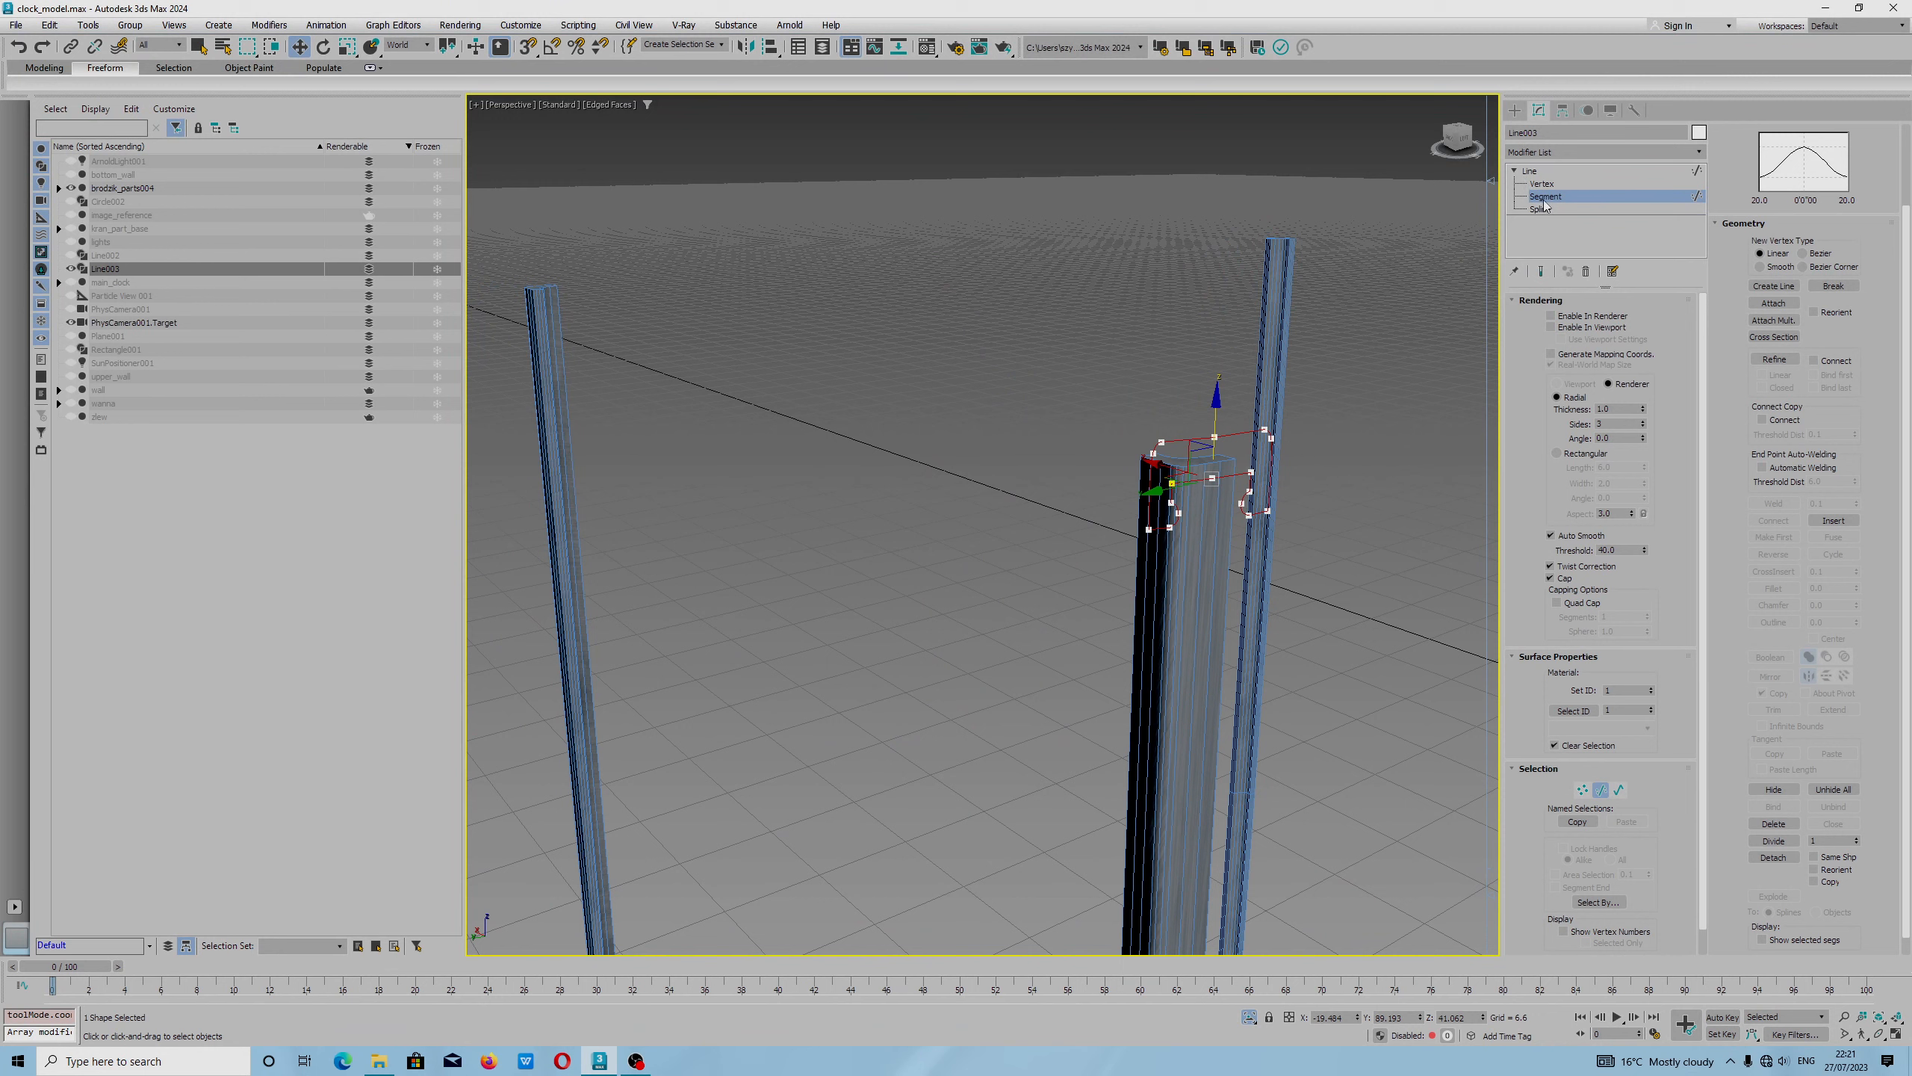
Return the closed line to object level and rename it "profile".
left_click(1550, 172)
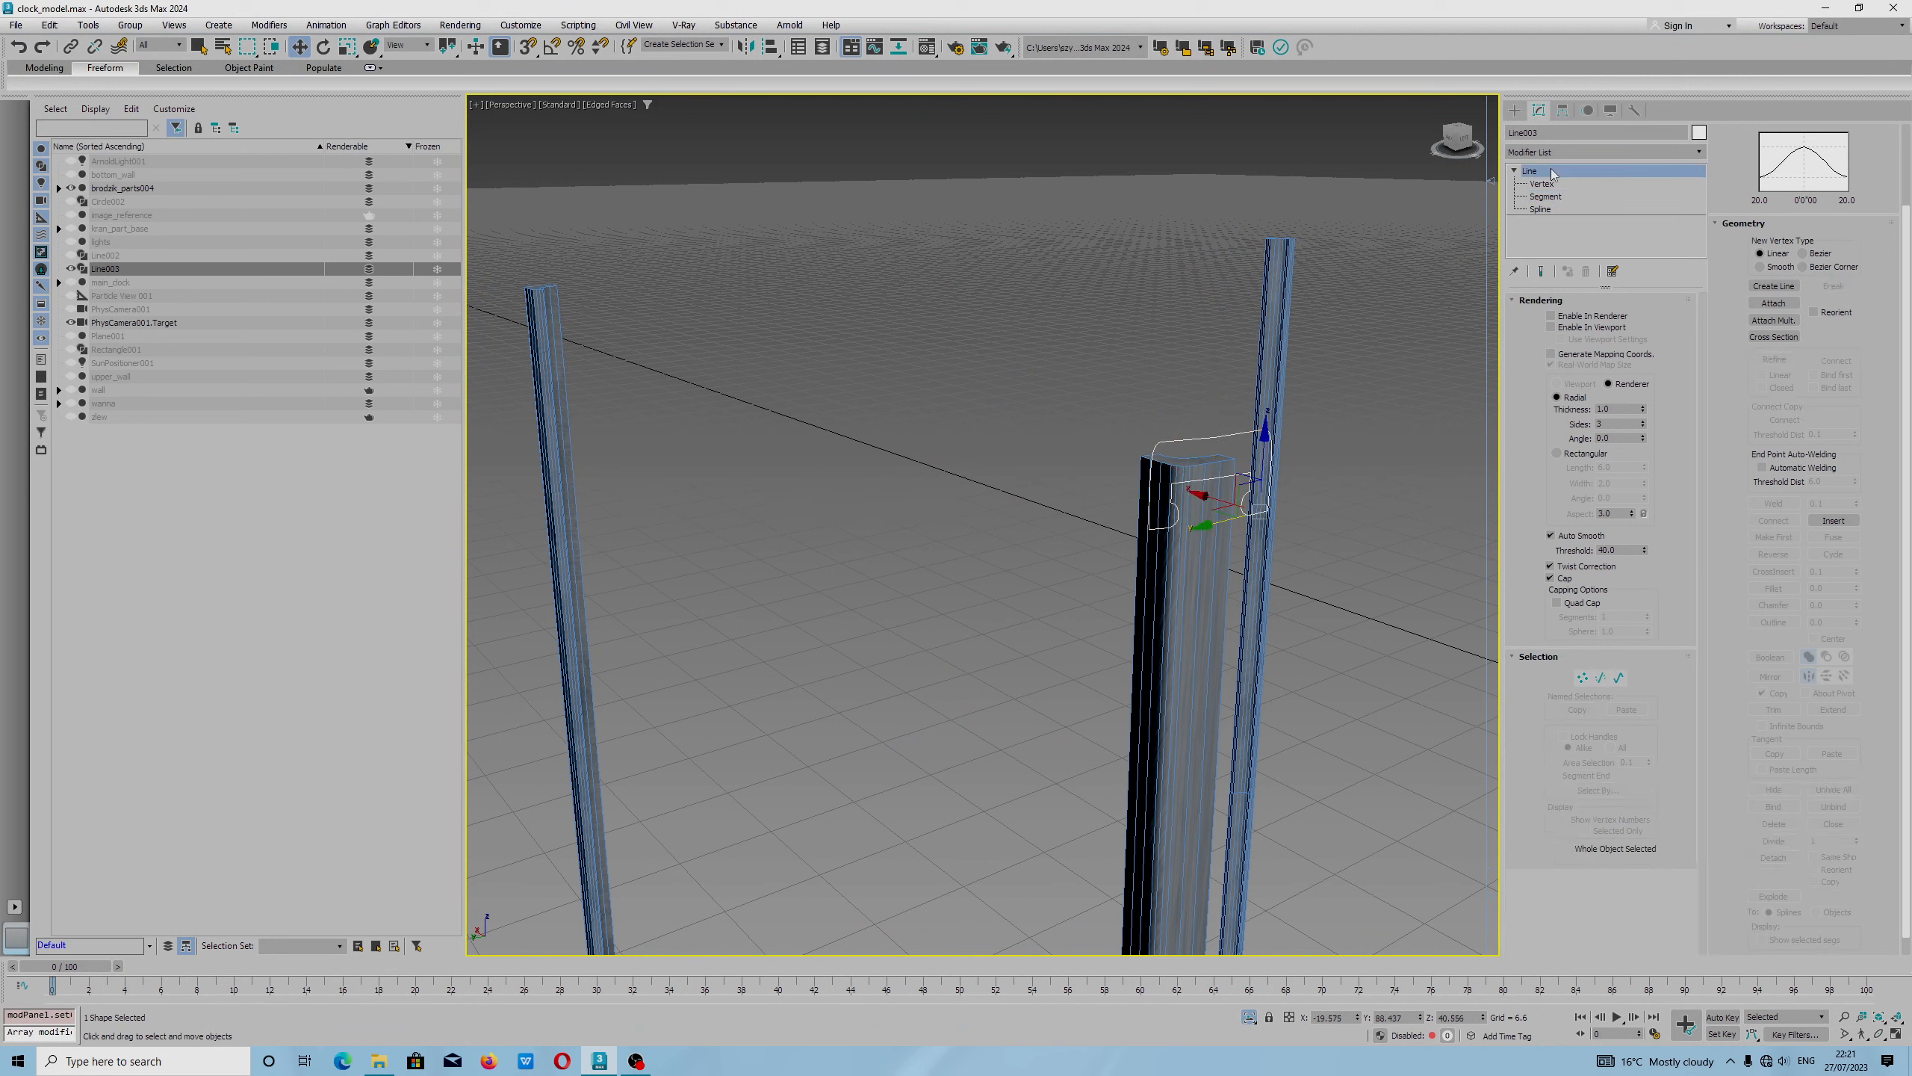
double_click(106, 270)
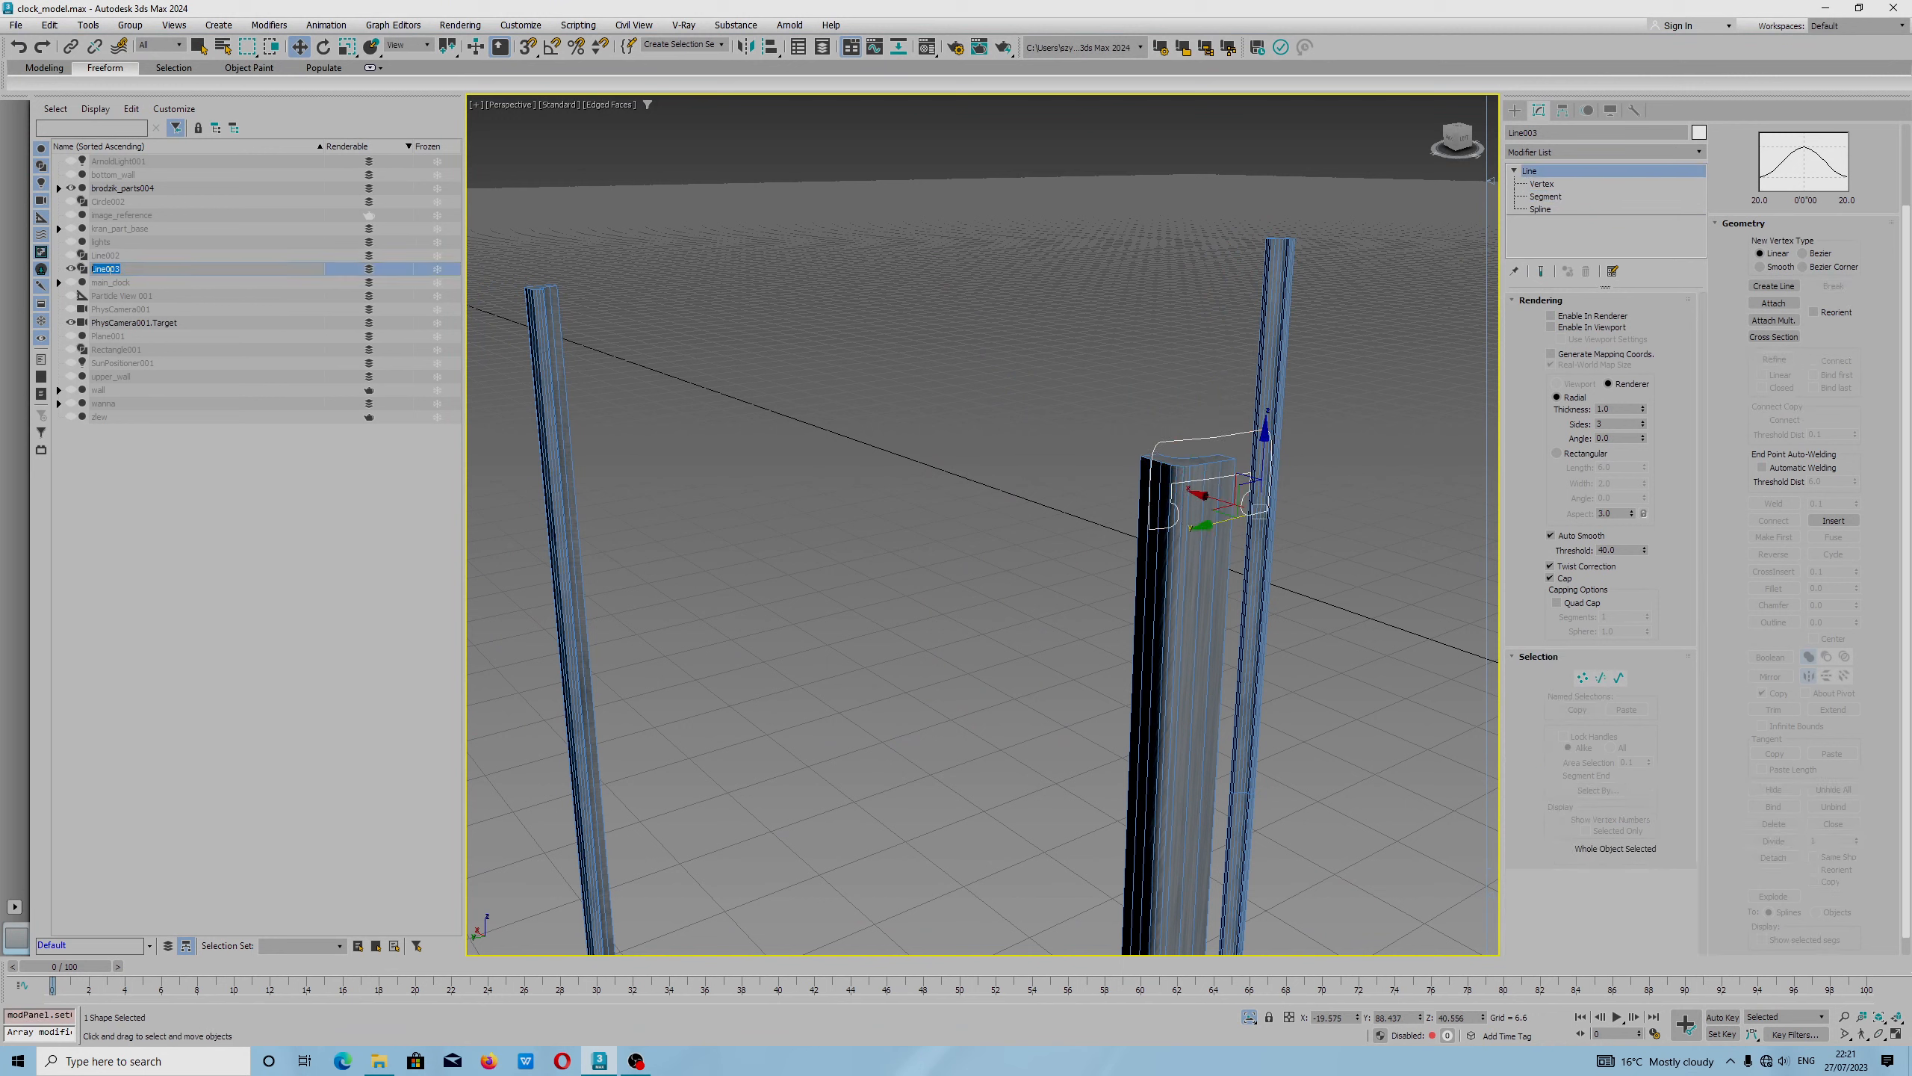
type("profile")
key("Return")
Draw a straight path line from the top of the near post to the top of the far front post.
left_click(1515, 111)
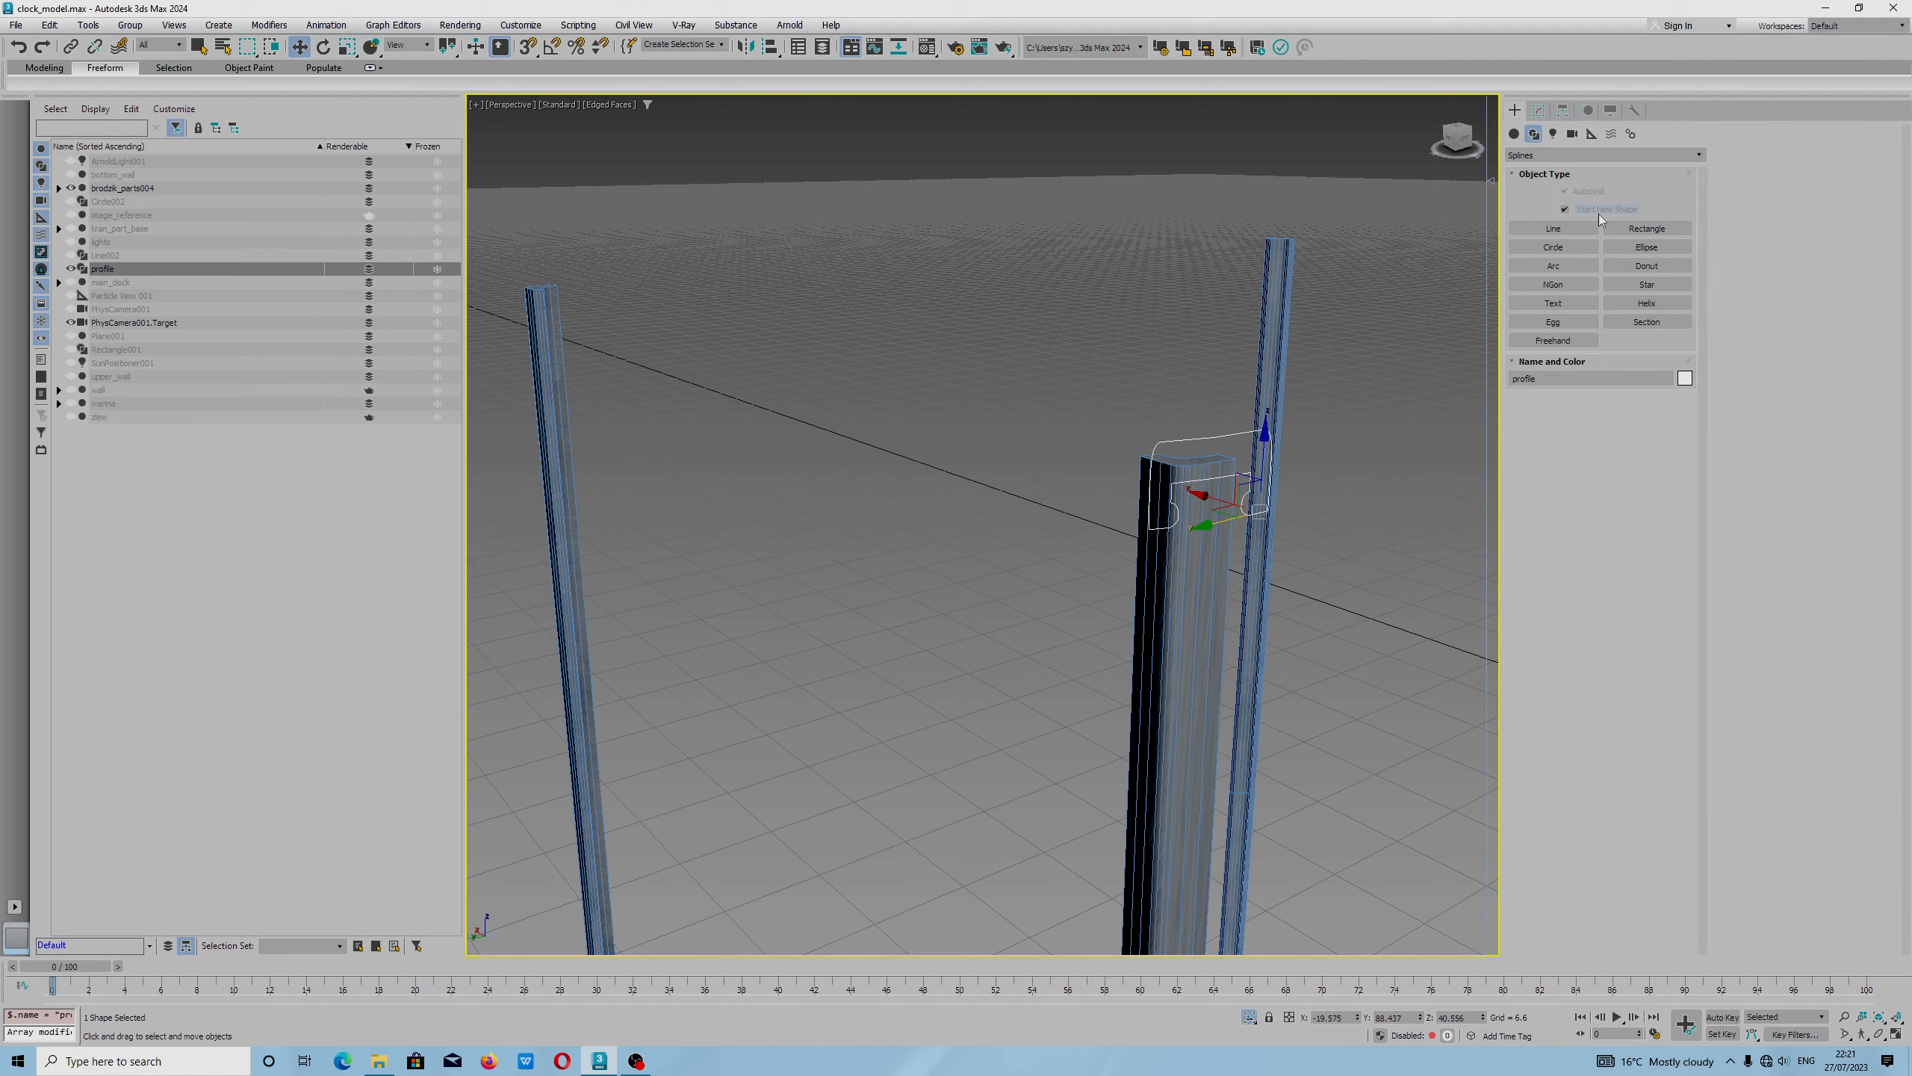
left_click(1550, 232)
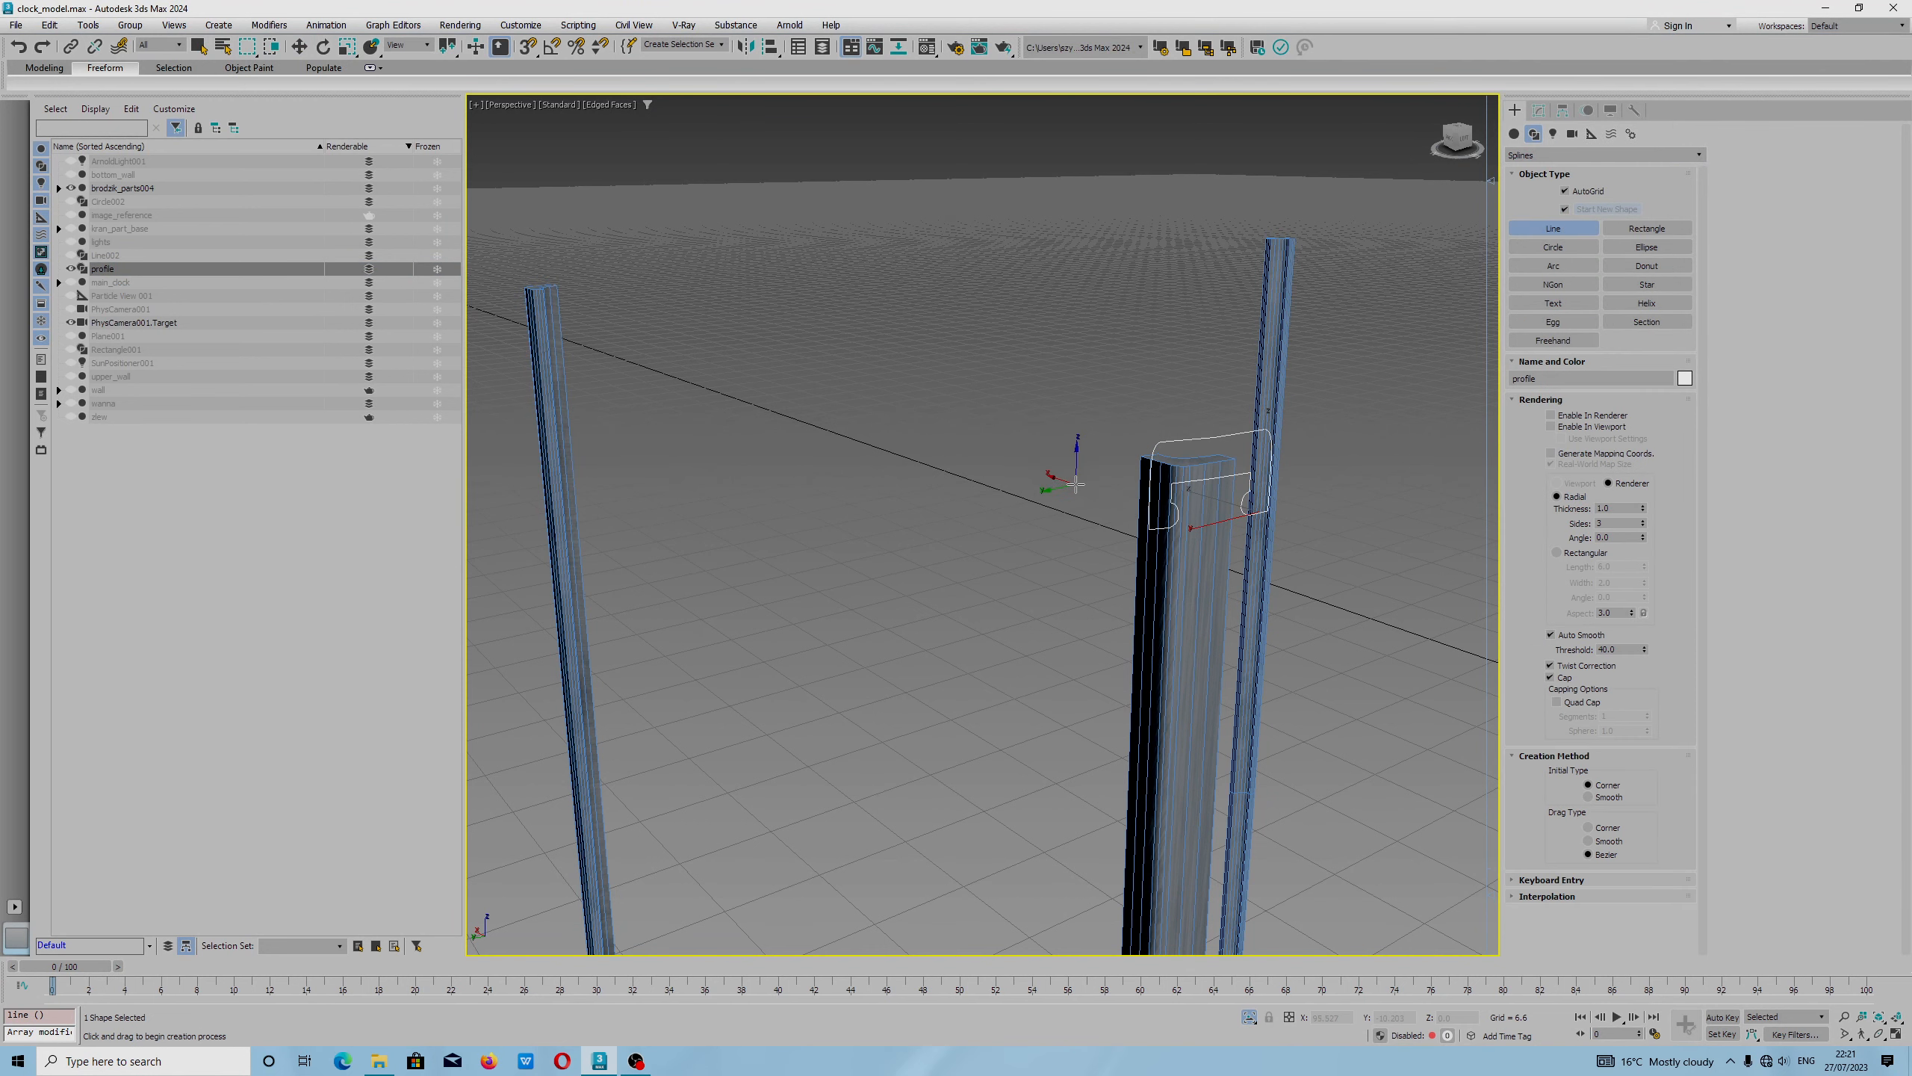
left_click(1164, 479)
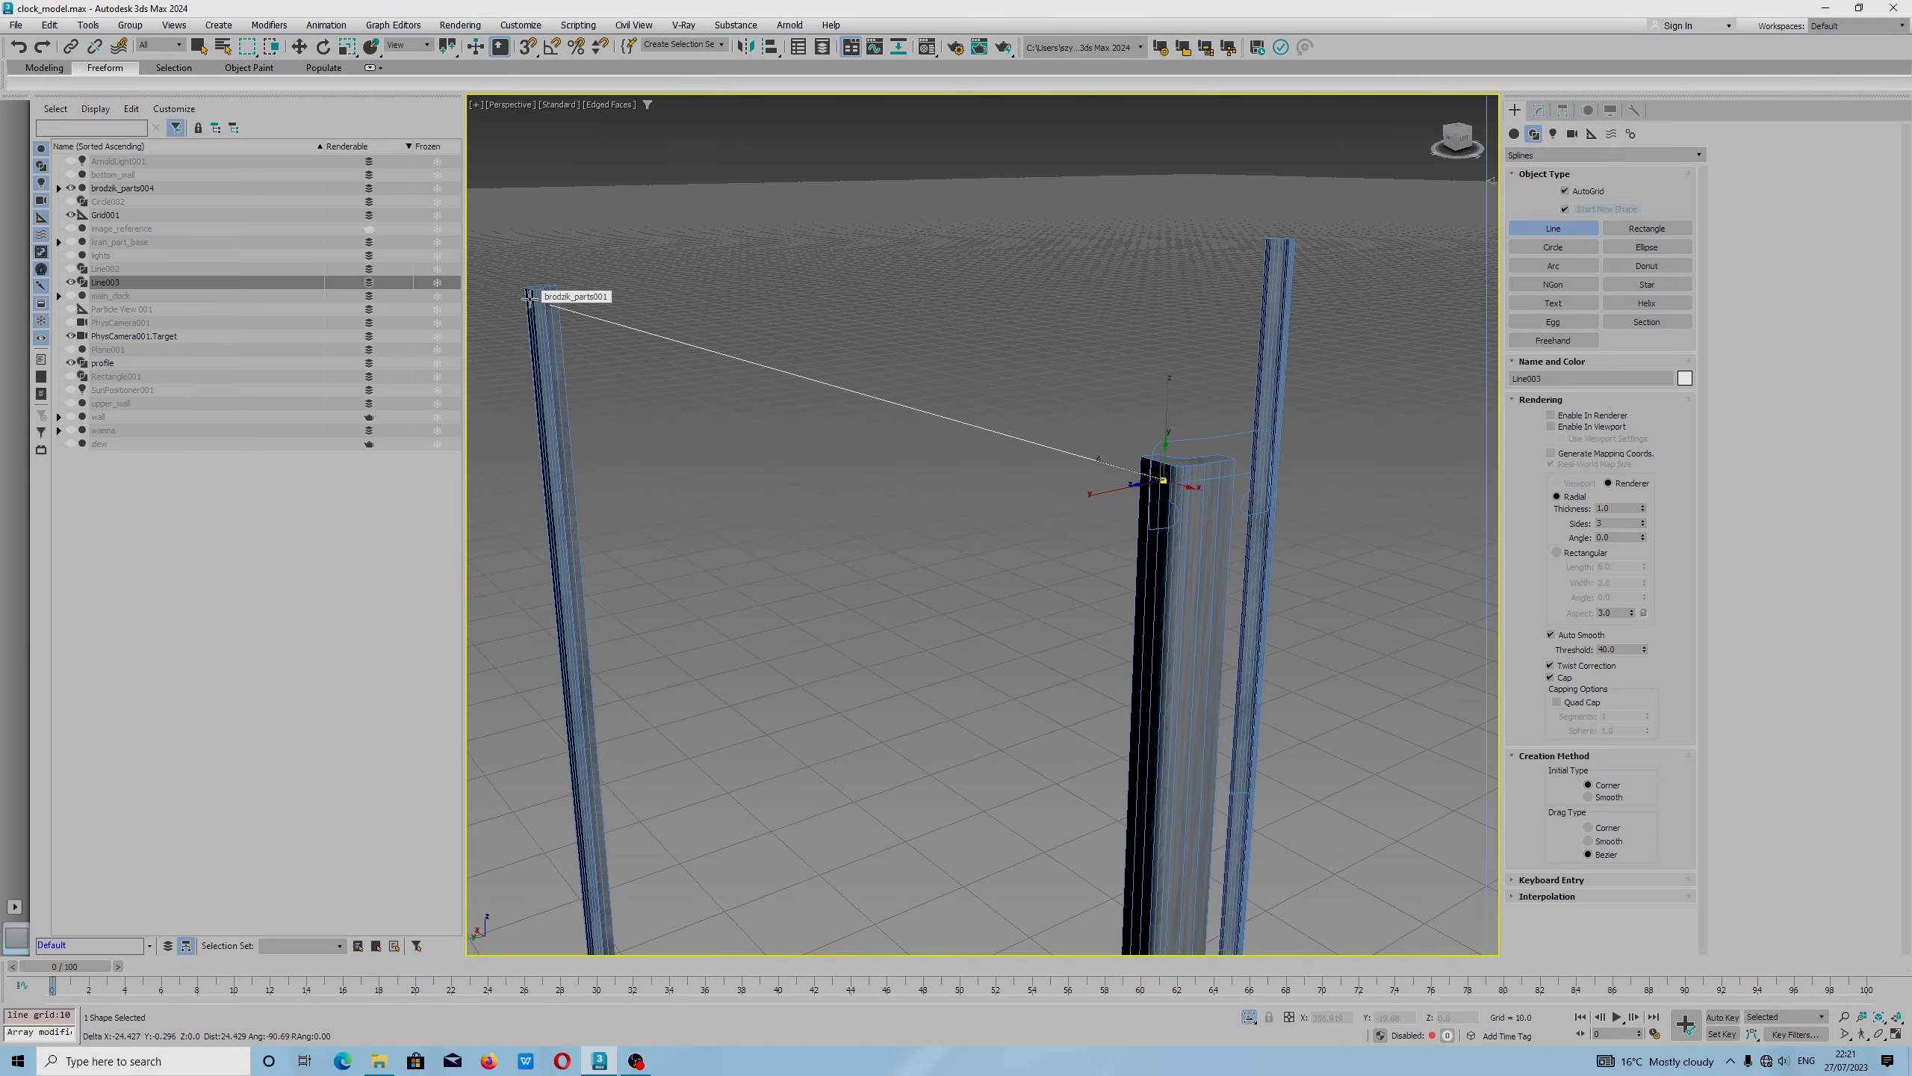
left_click(530, 298)
right_click(580, 340)
Move the path line into position over the two post tops and raise it slightly along Z.
middle_click_drag(531, 333, 688, 390, "alt")
key("w")
left_click_drag(679, 415, 686, 431)
left_click_drag(727, 336, 726, 321)
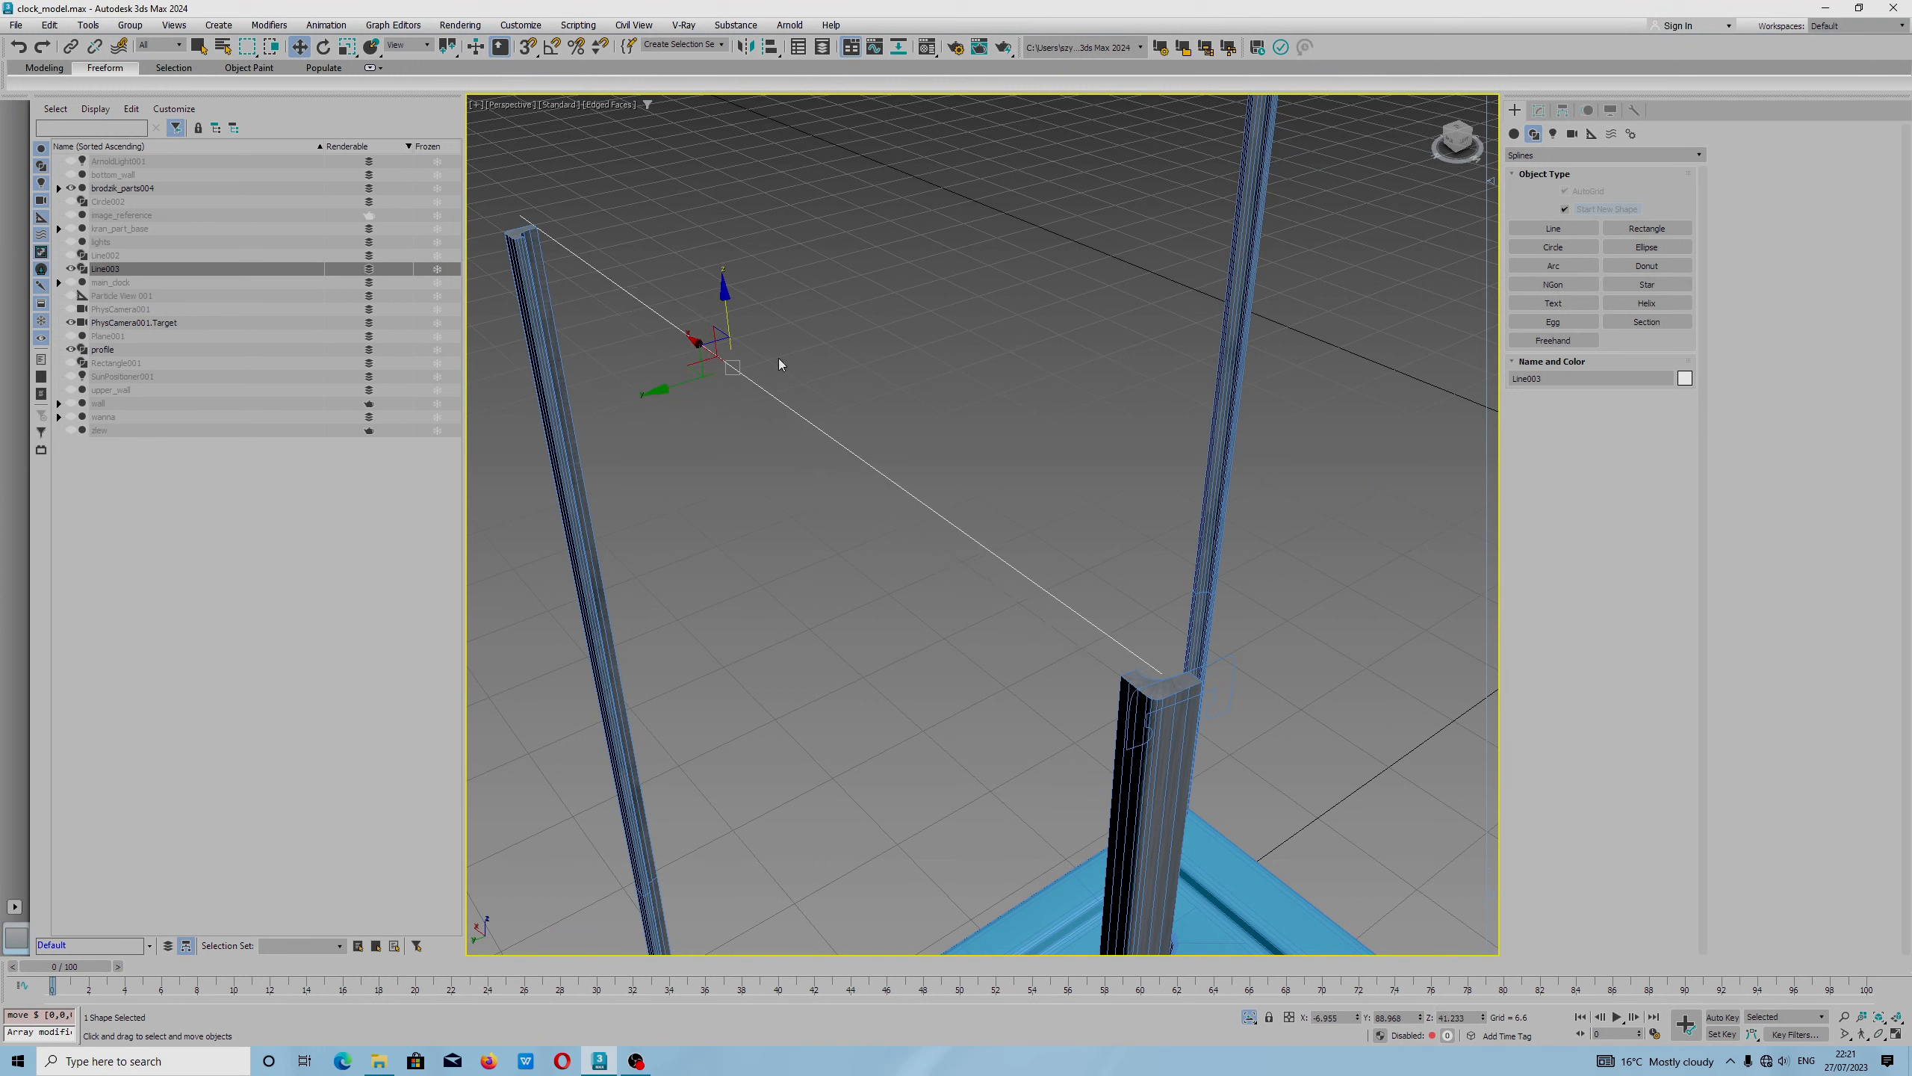
Create a Loft compound object from the path line, picking the "profile" line as its shape.
left_click(1516, 136)
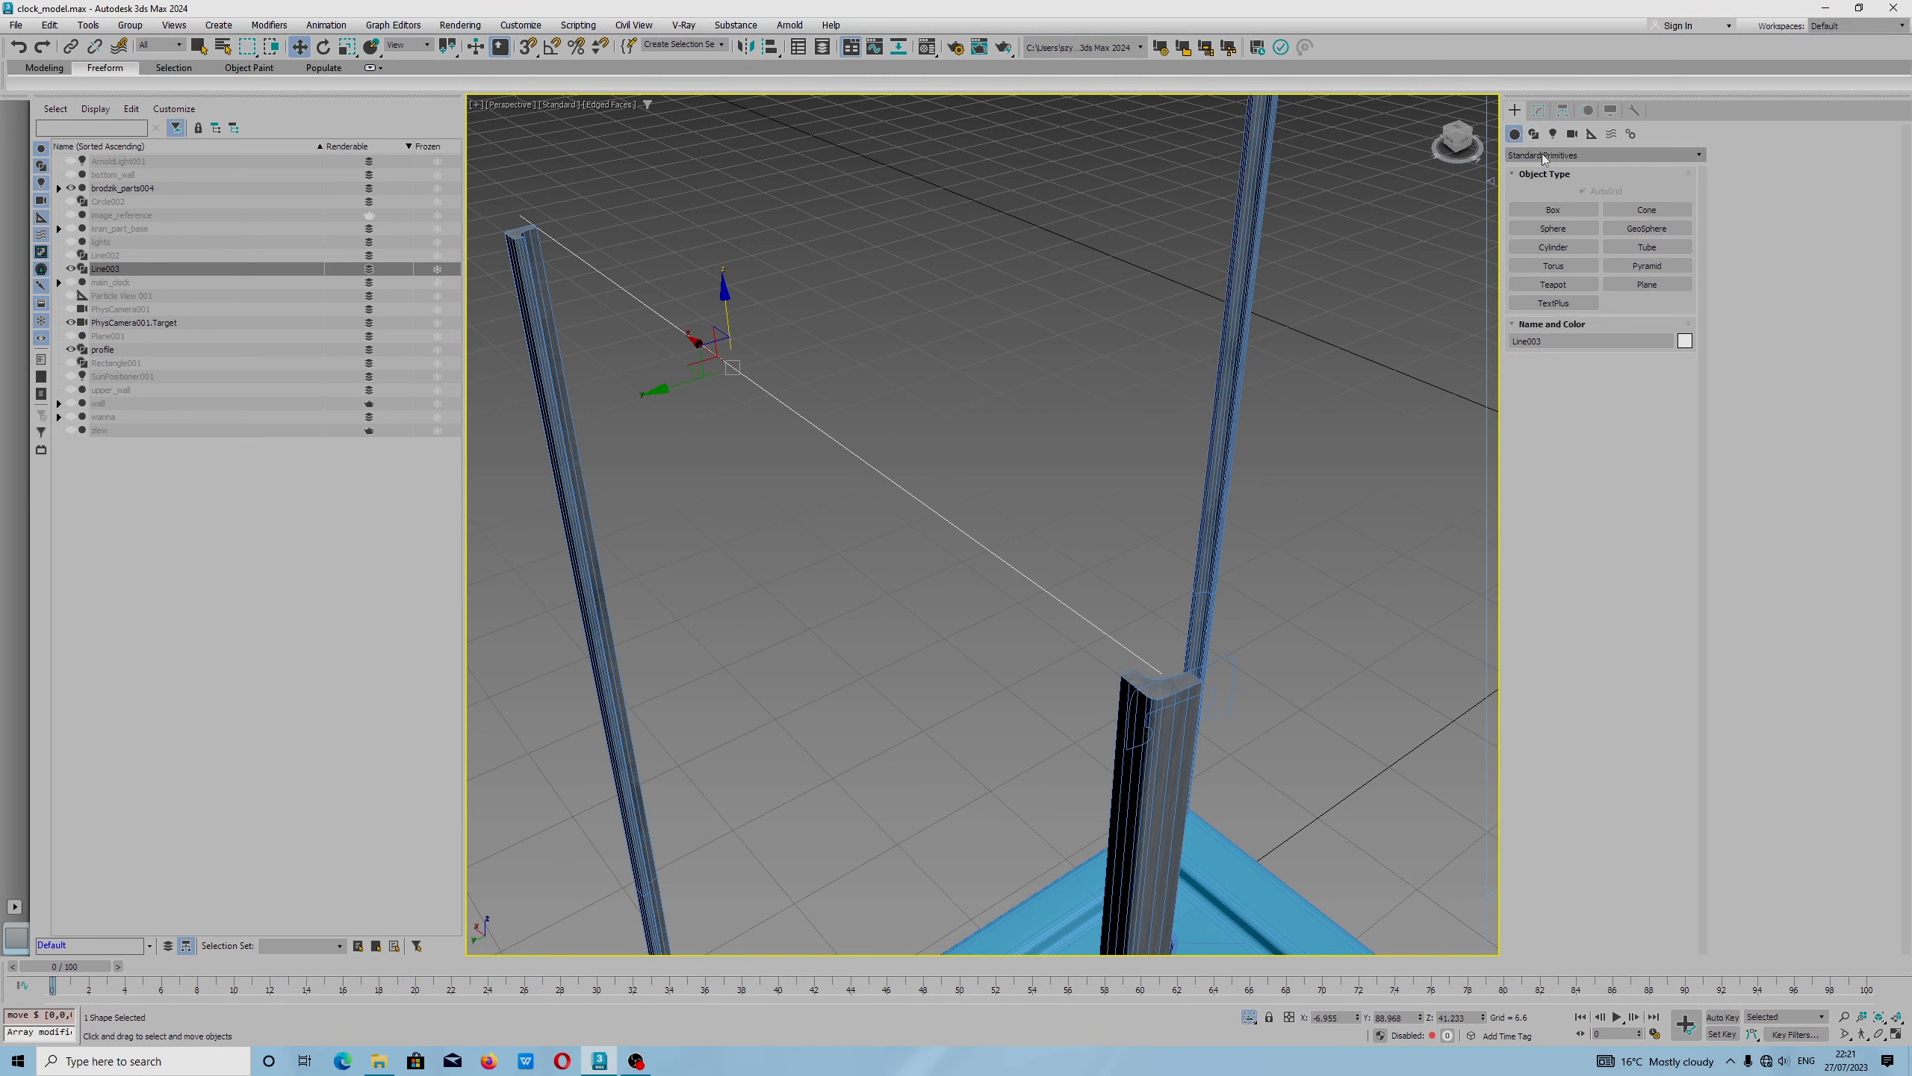
left_click(1545, 157)
left_click(1556, 199)
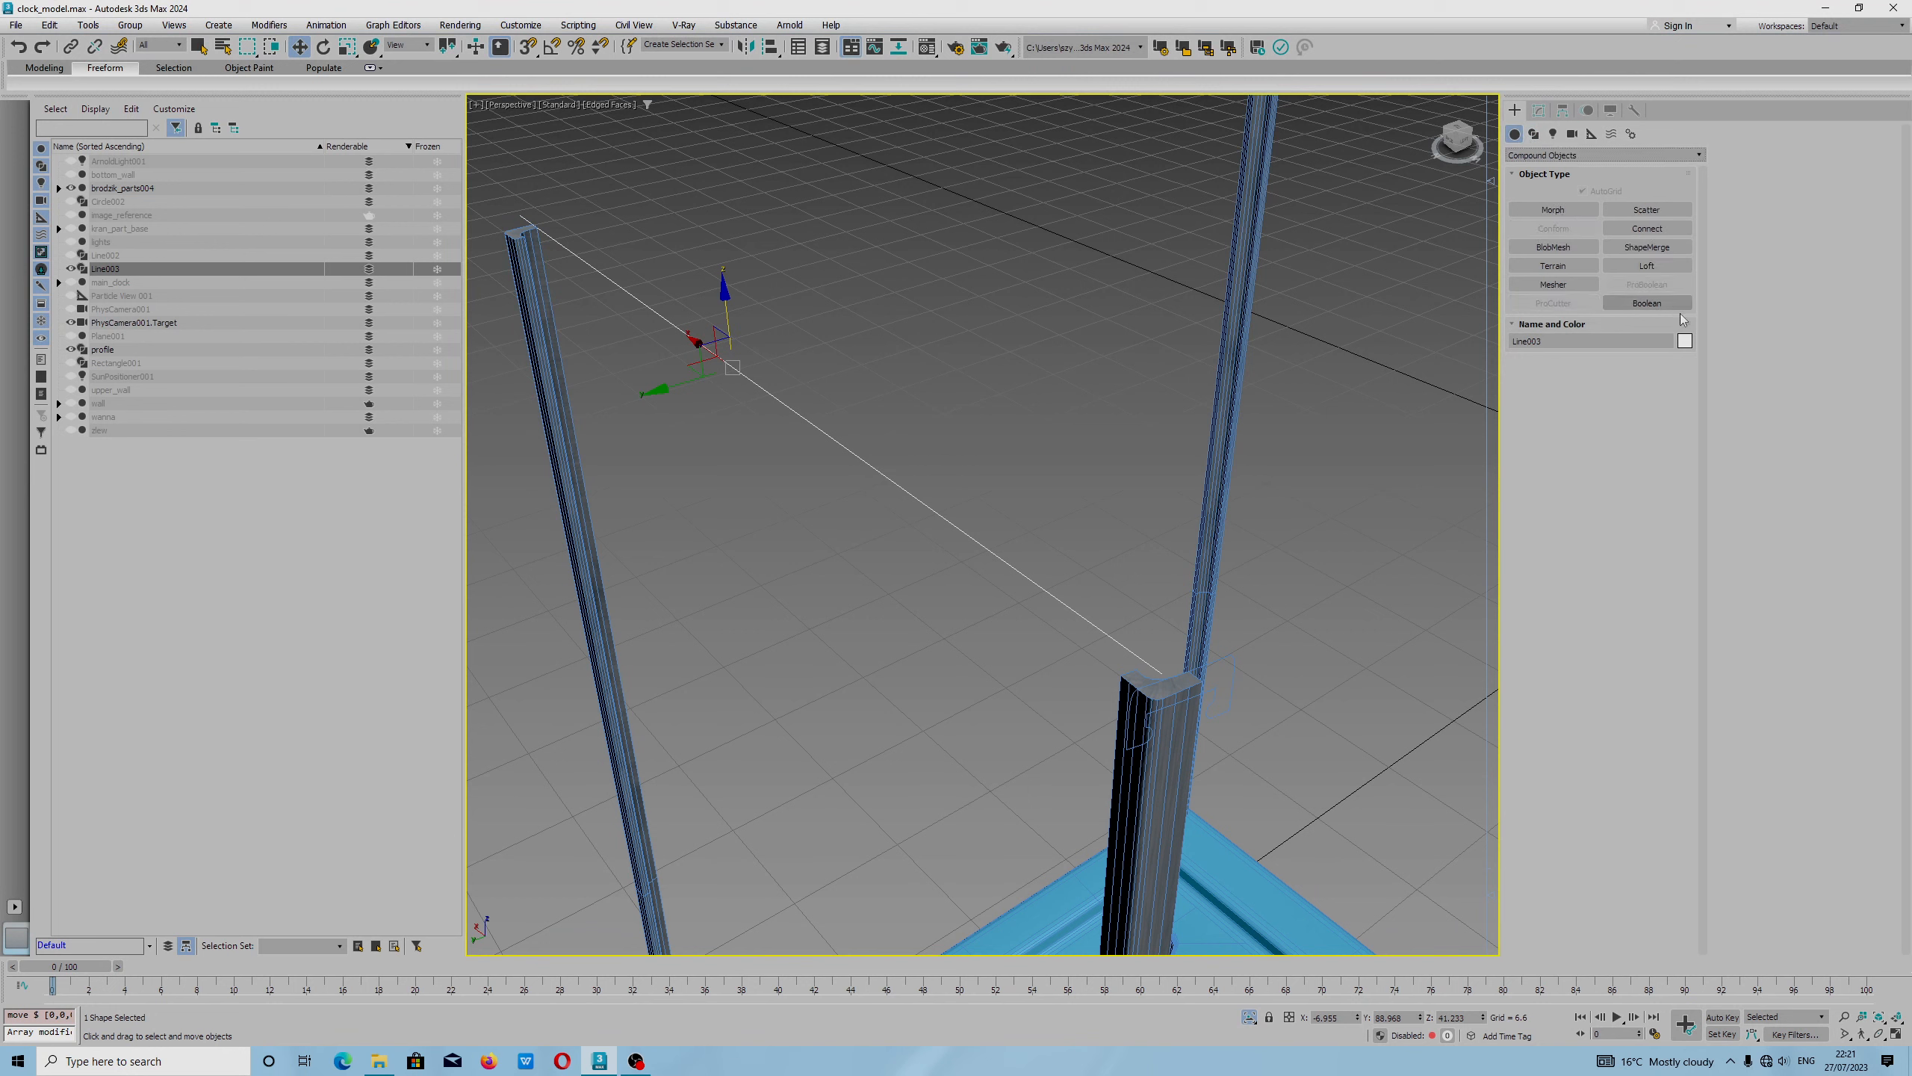
left_click(1636, 264)
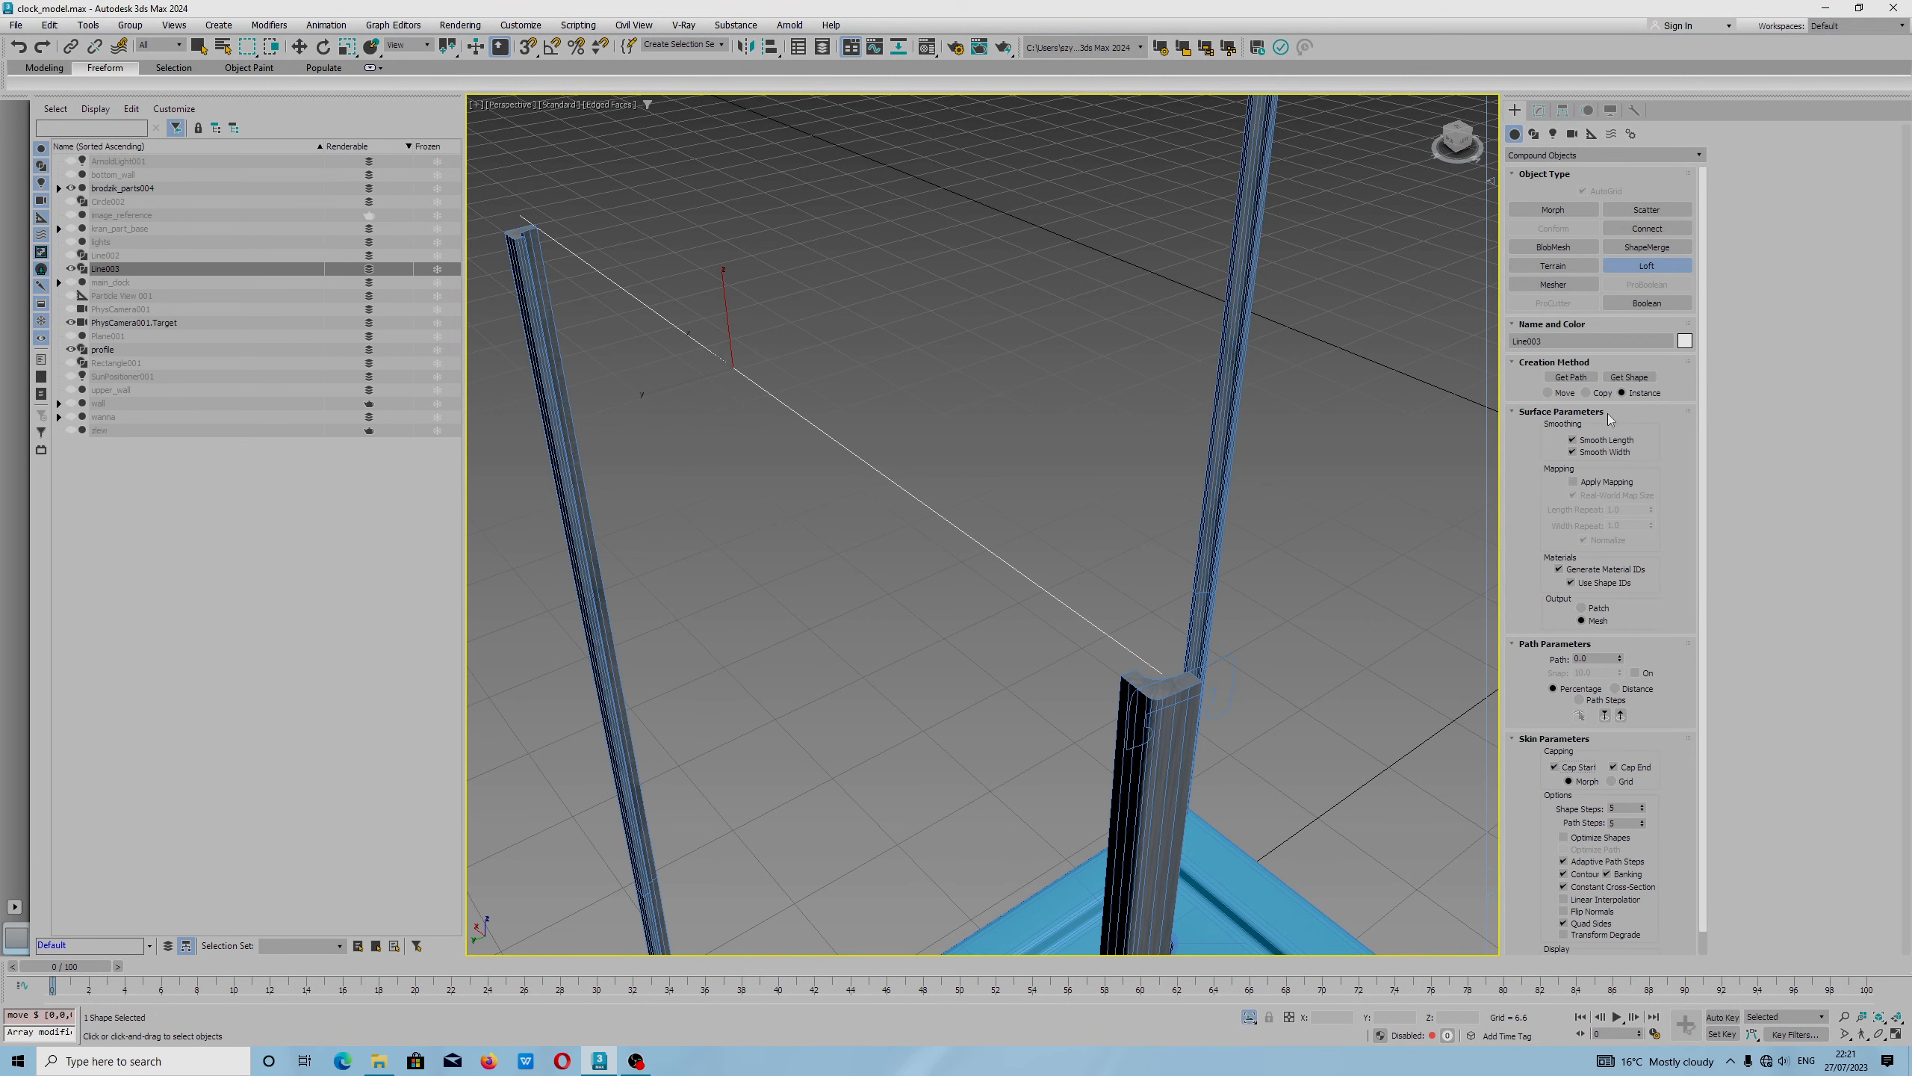
left_click(1624, 378)
left_click(1237, 676)
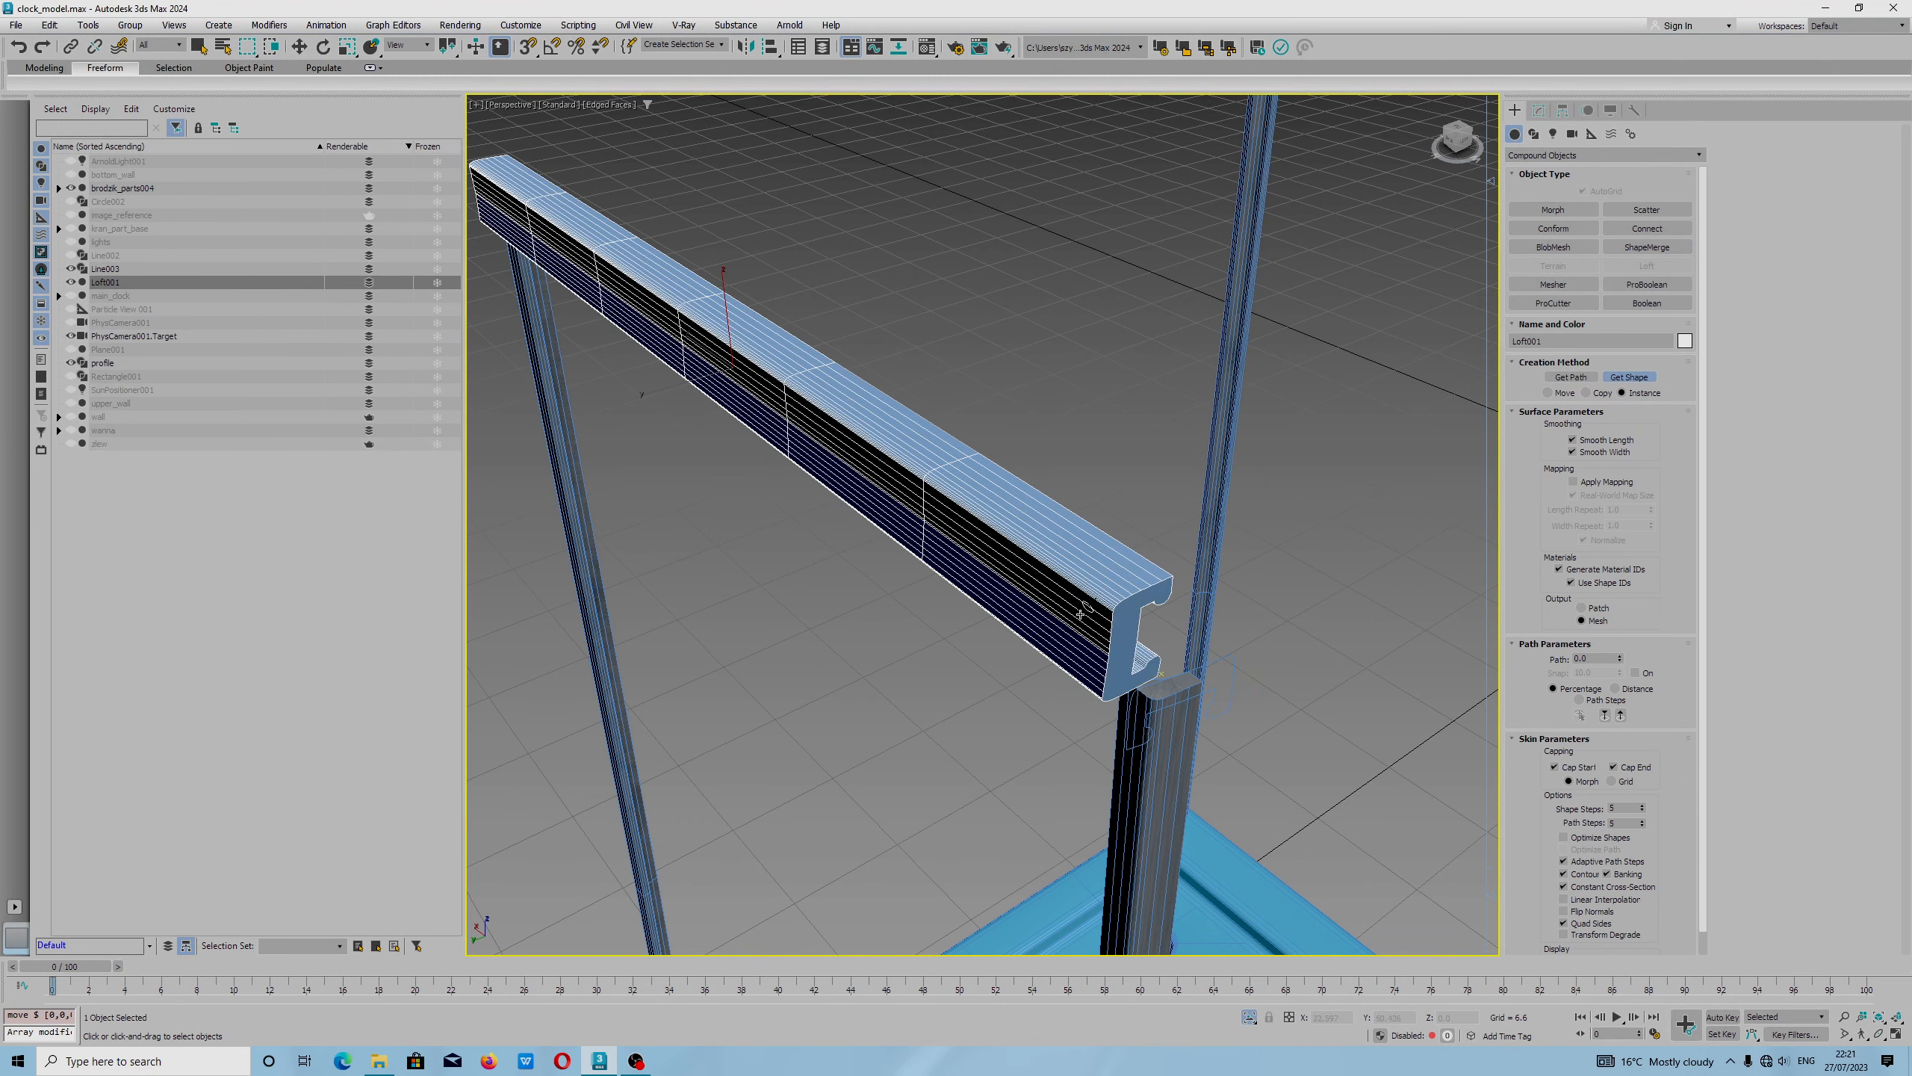
key("w")
Select the loft's shape at the Shape sub-level and rotate it until the channel opening faces downward.
left_click(1539, 109)
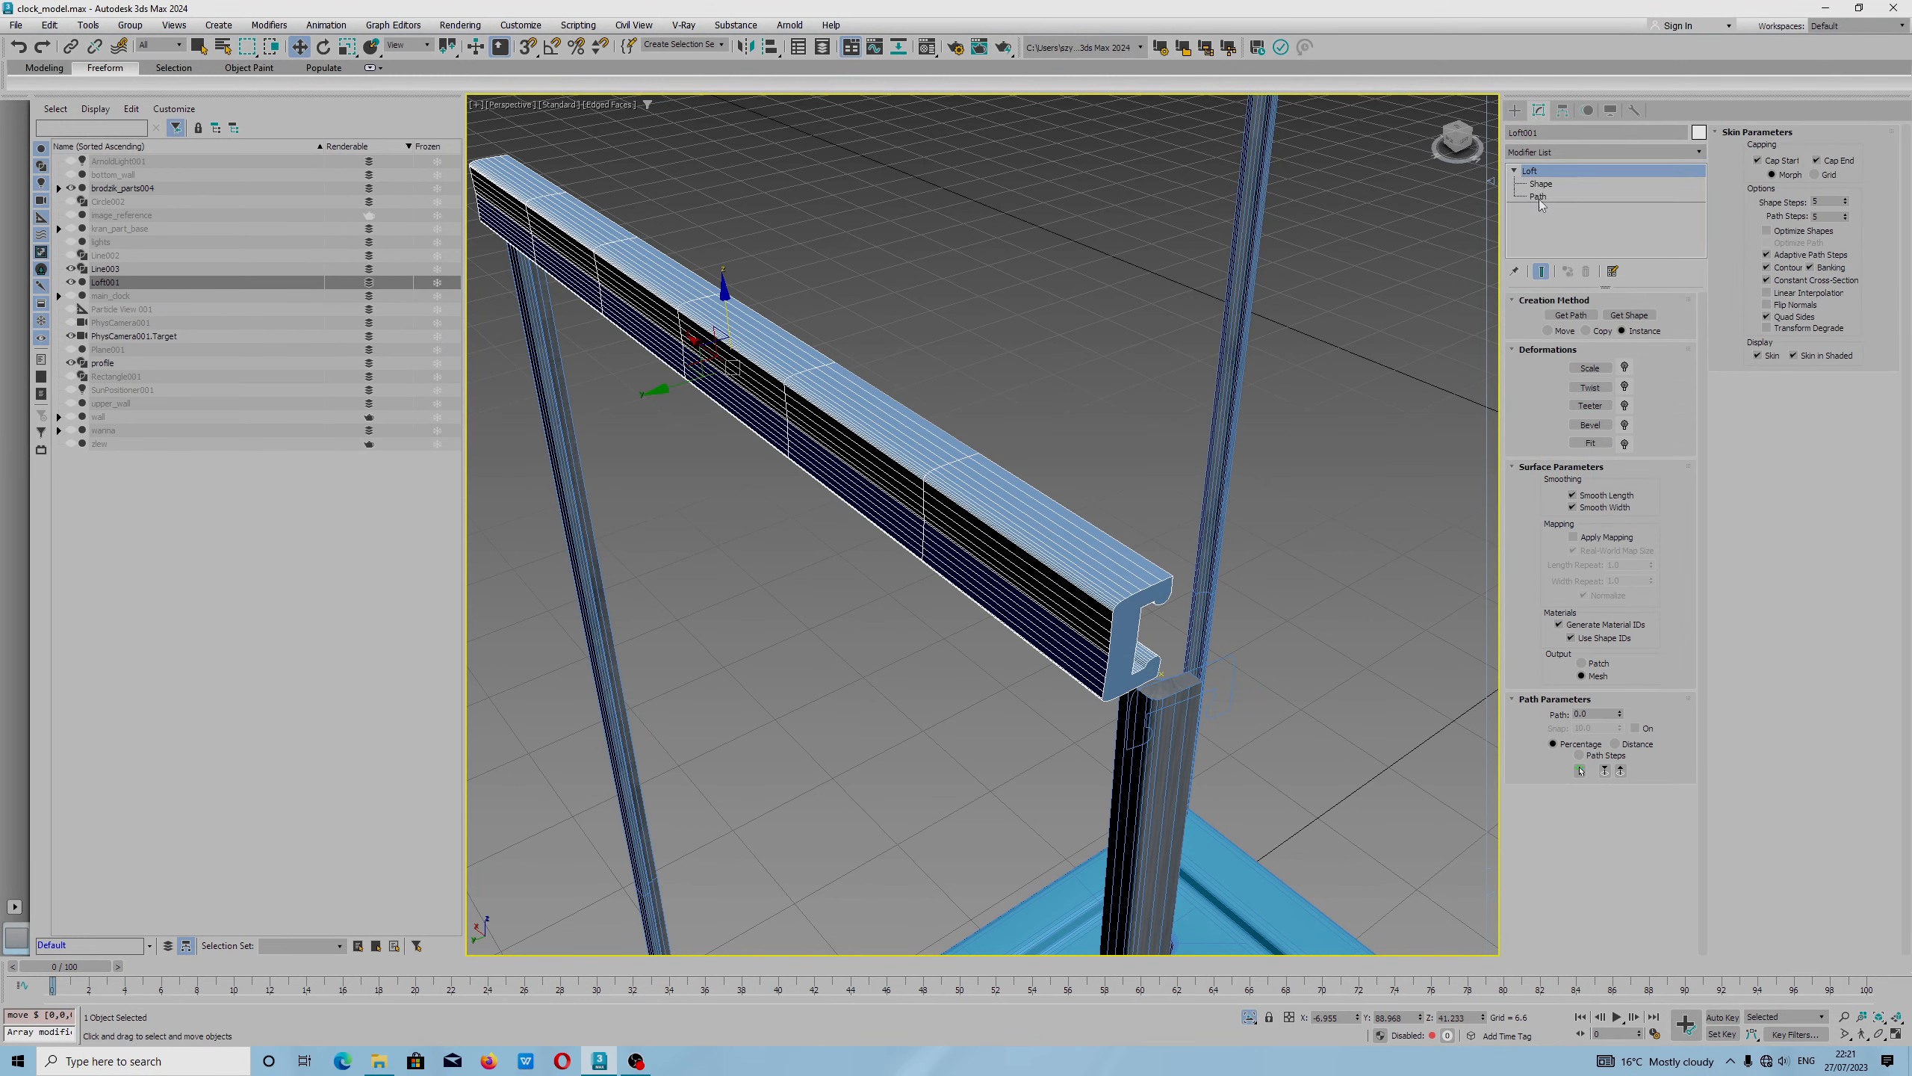
left_click(1540, 184)
left_click(1112, 604)
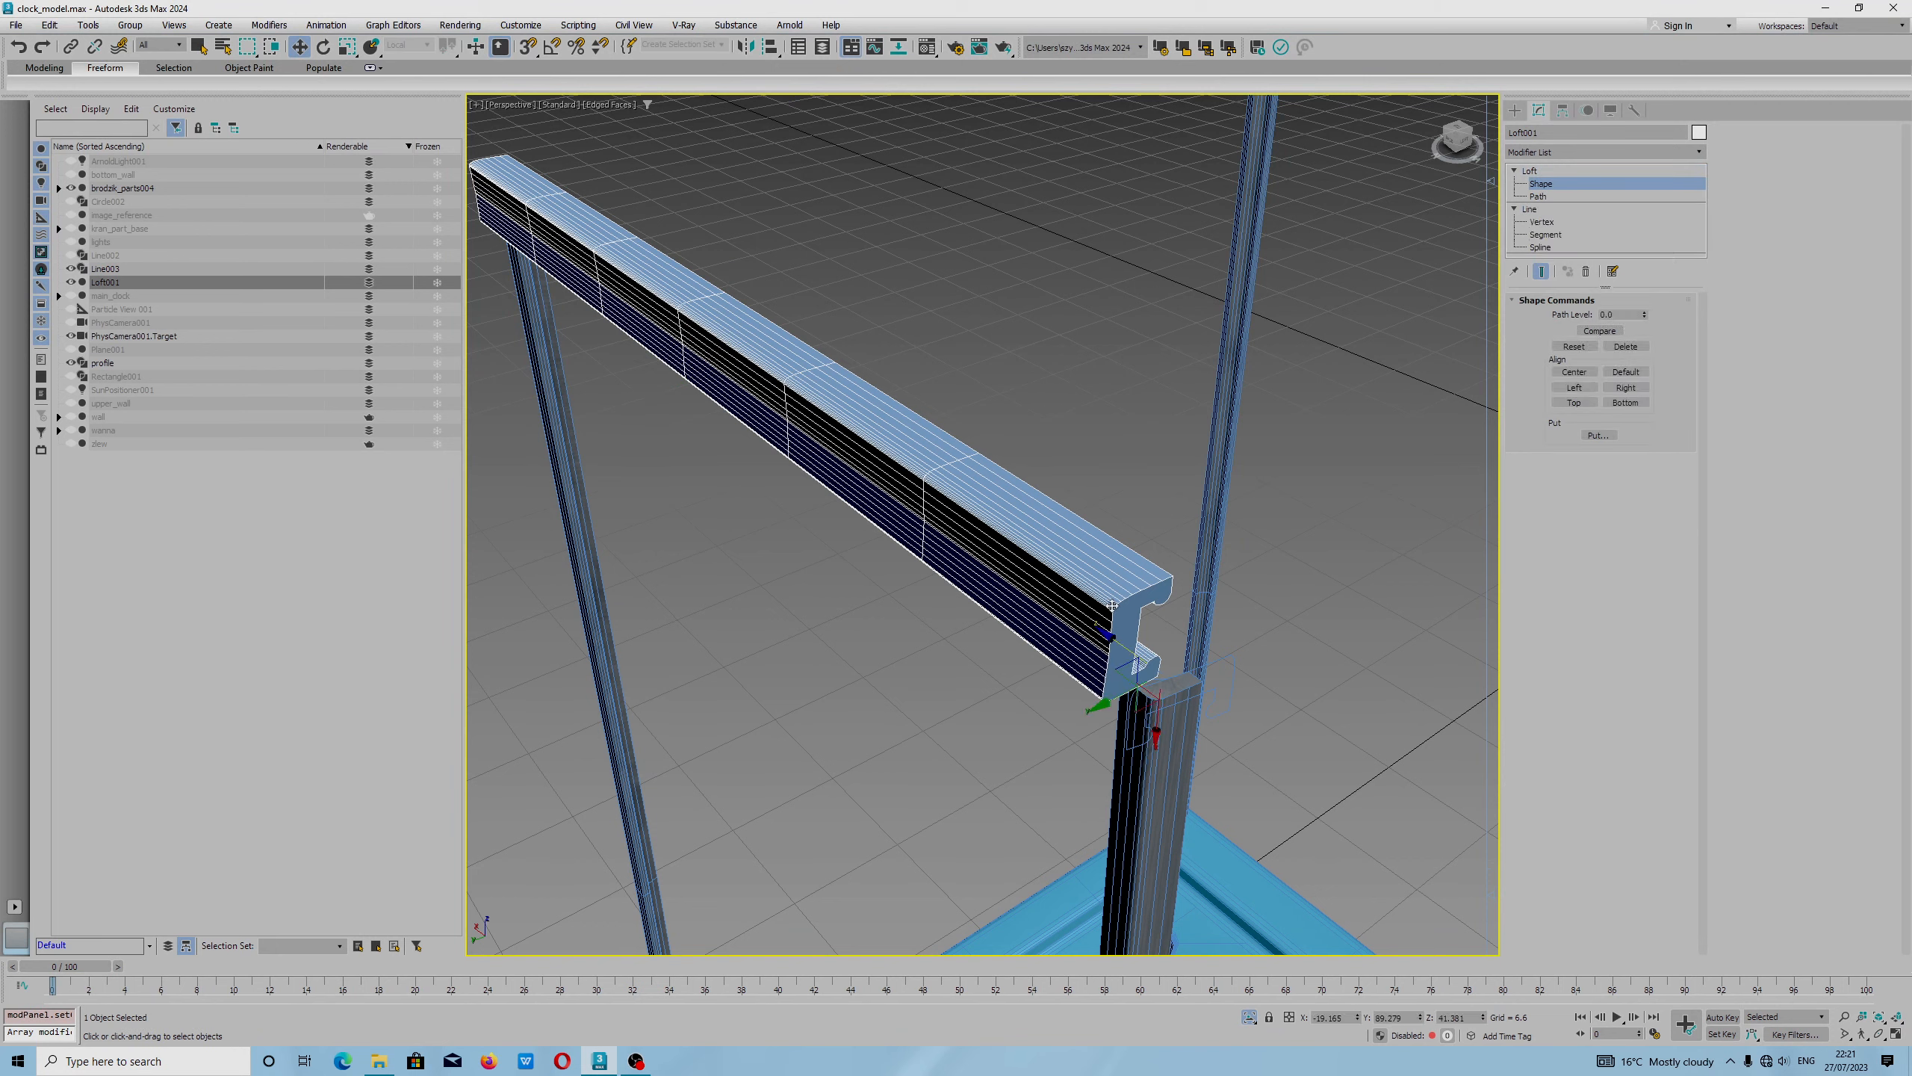
key("e")
left_click_drag(1151, 663, 1214, 554)
Move the loft's shape vertically and sideways so the moulding caps the tops of the posts.
key("w")
mouse_move(1163, 708)
left_mouse_down()
mouse_move(1155, 780)
mouse_move(1175, 780)
left_mouse_up()
middle_click_drag(1174, 781, 1171, 777, "alt")
left_click_drag(894, 489, 834, 555)
middle_click_drag(833, 558, 1120, 391, "alt")
left_click_drag(1179, 395, 1185, 375)
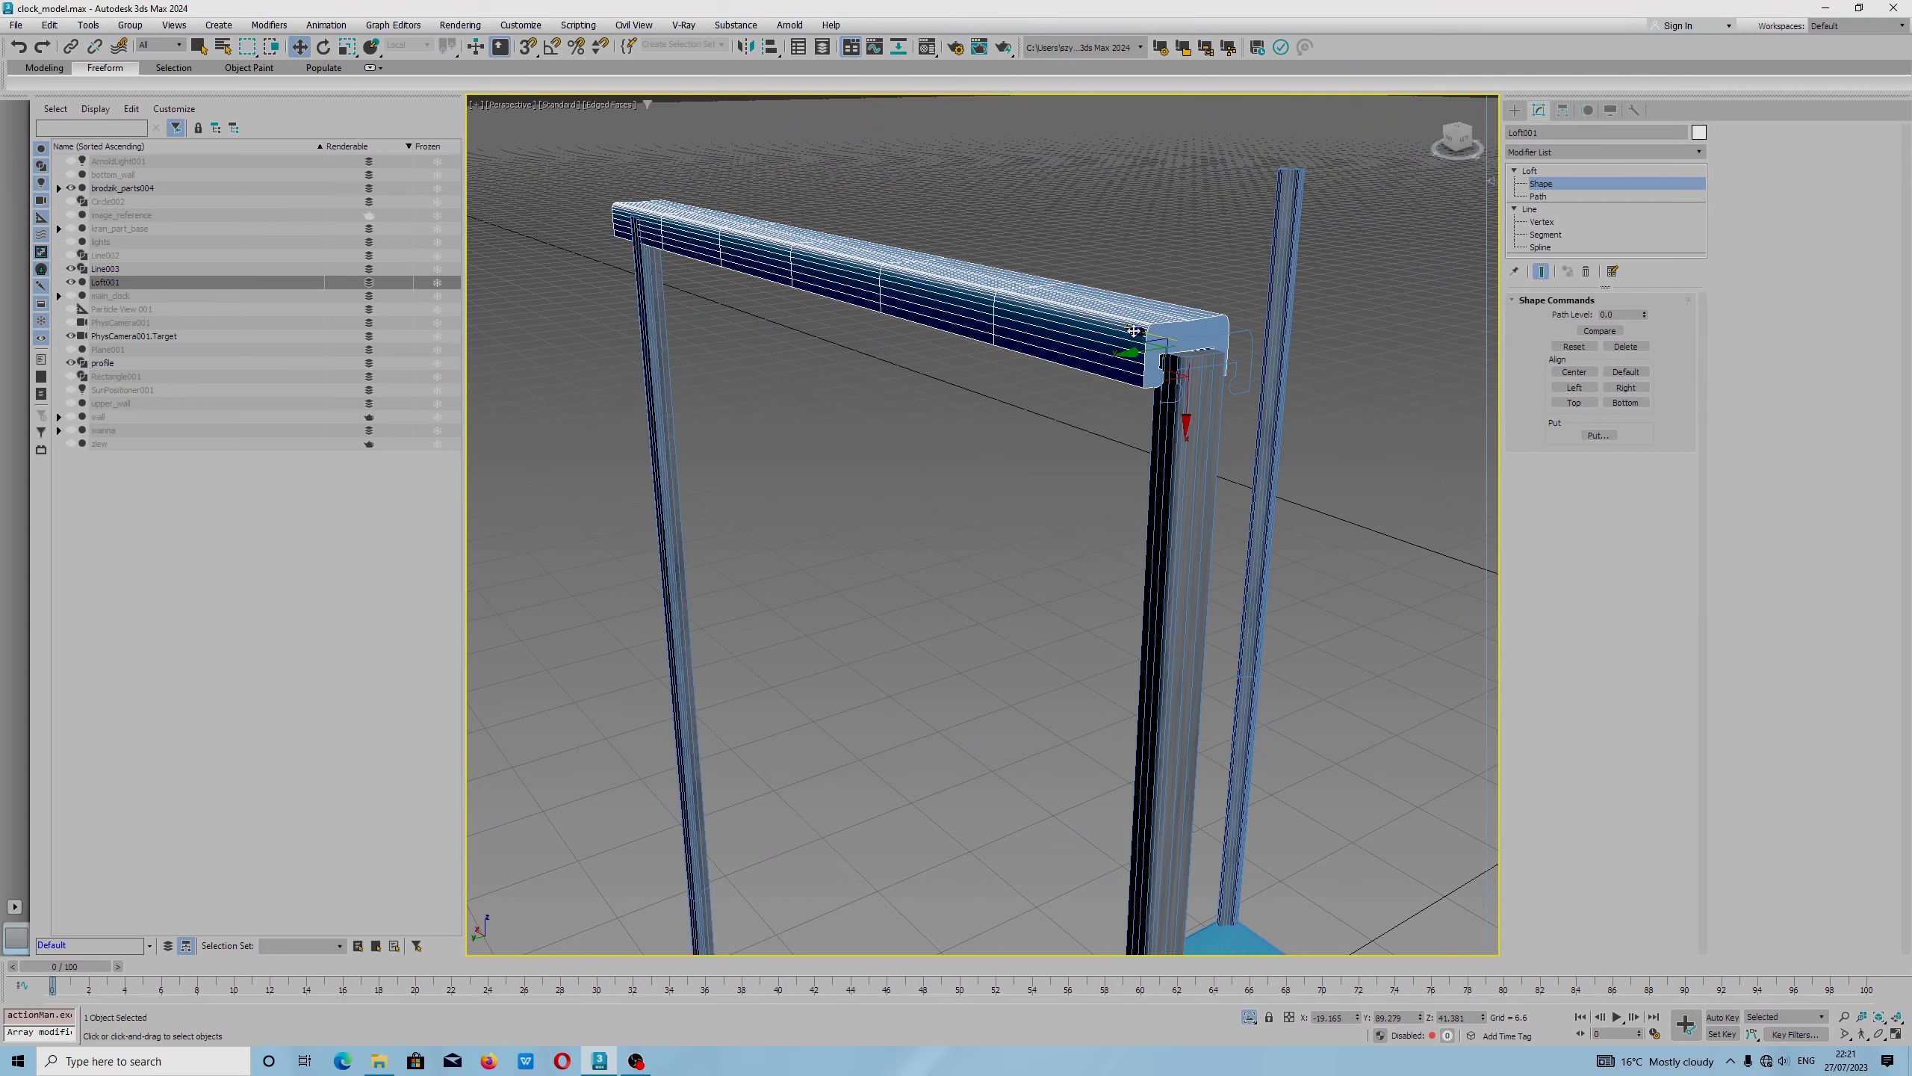
middle_click_drag(1122, 282, 1133, 326, "alt")
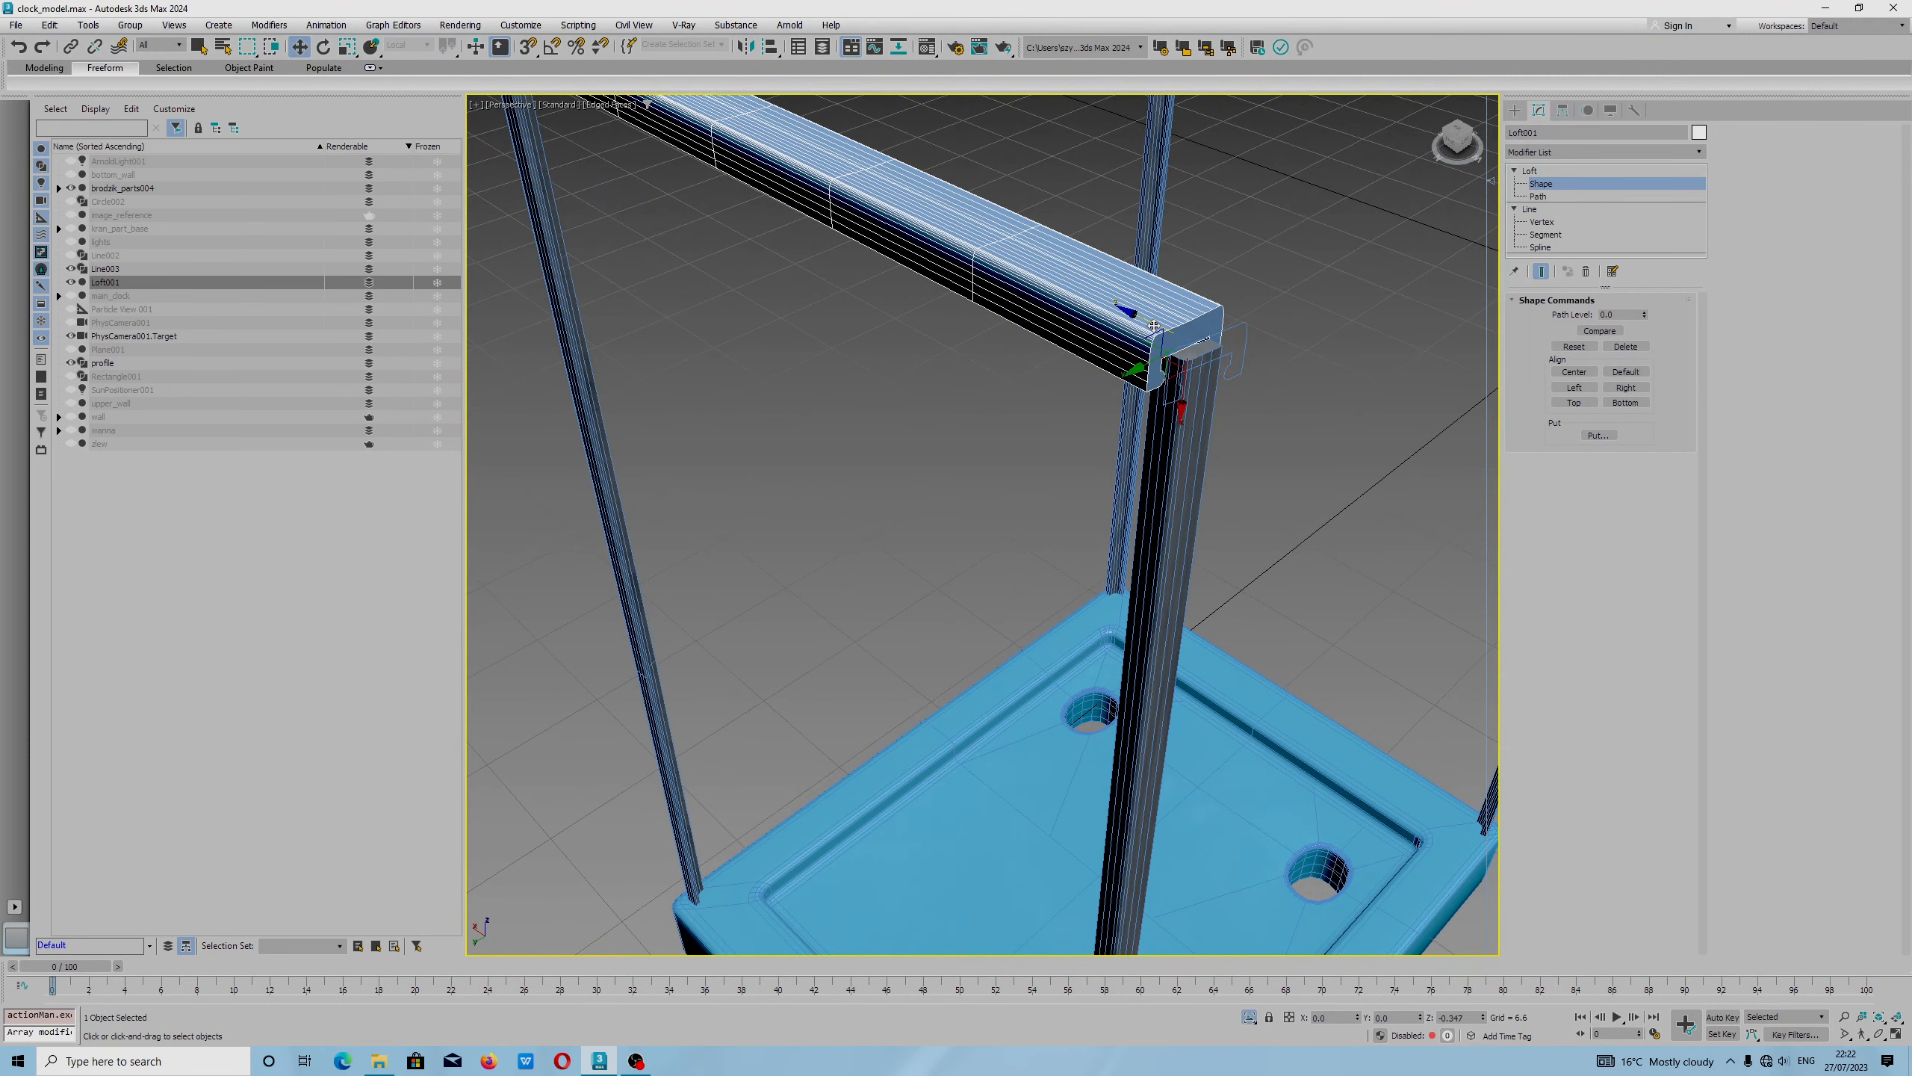
Return to the loft's object level and move it about 0.9 units in negative X to centre it over the posts.
left_click(1531, 171)
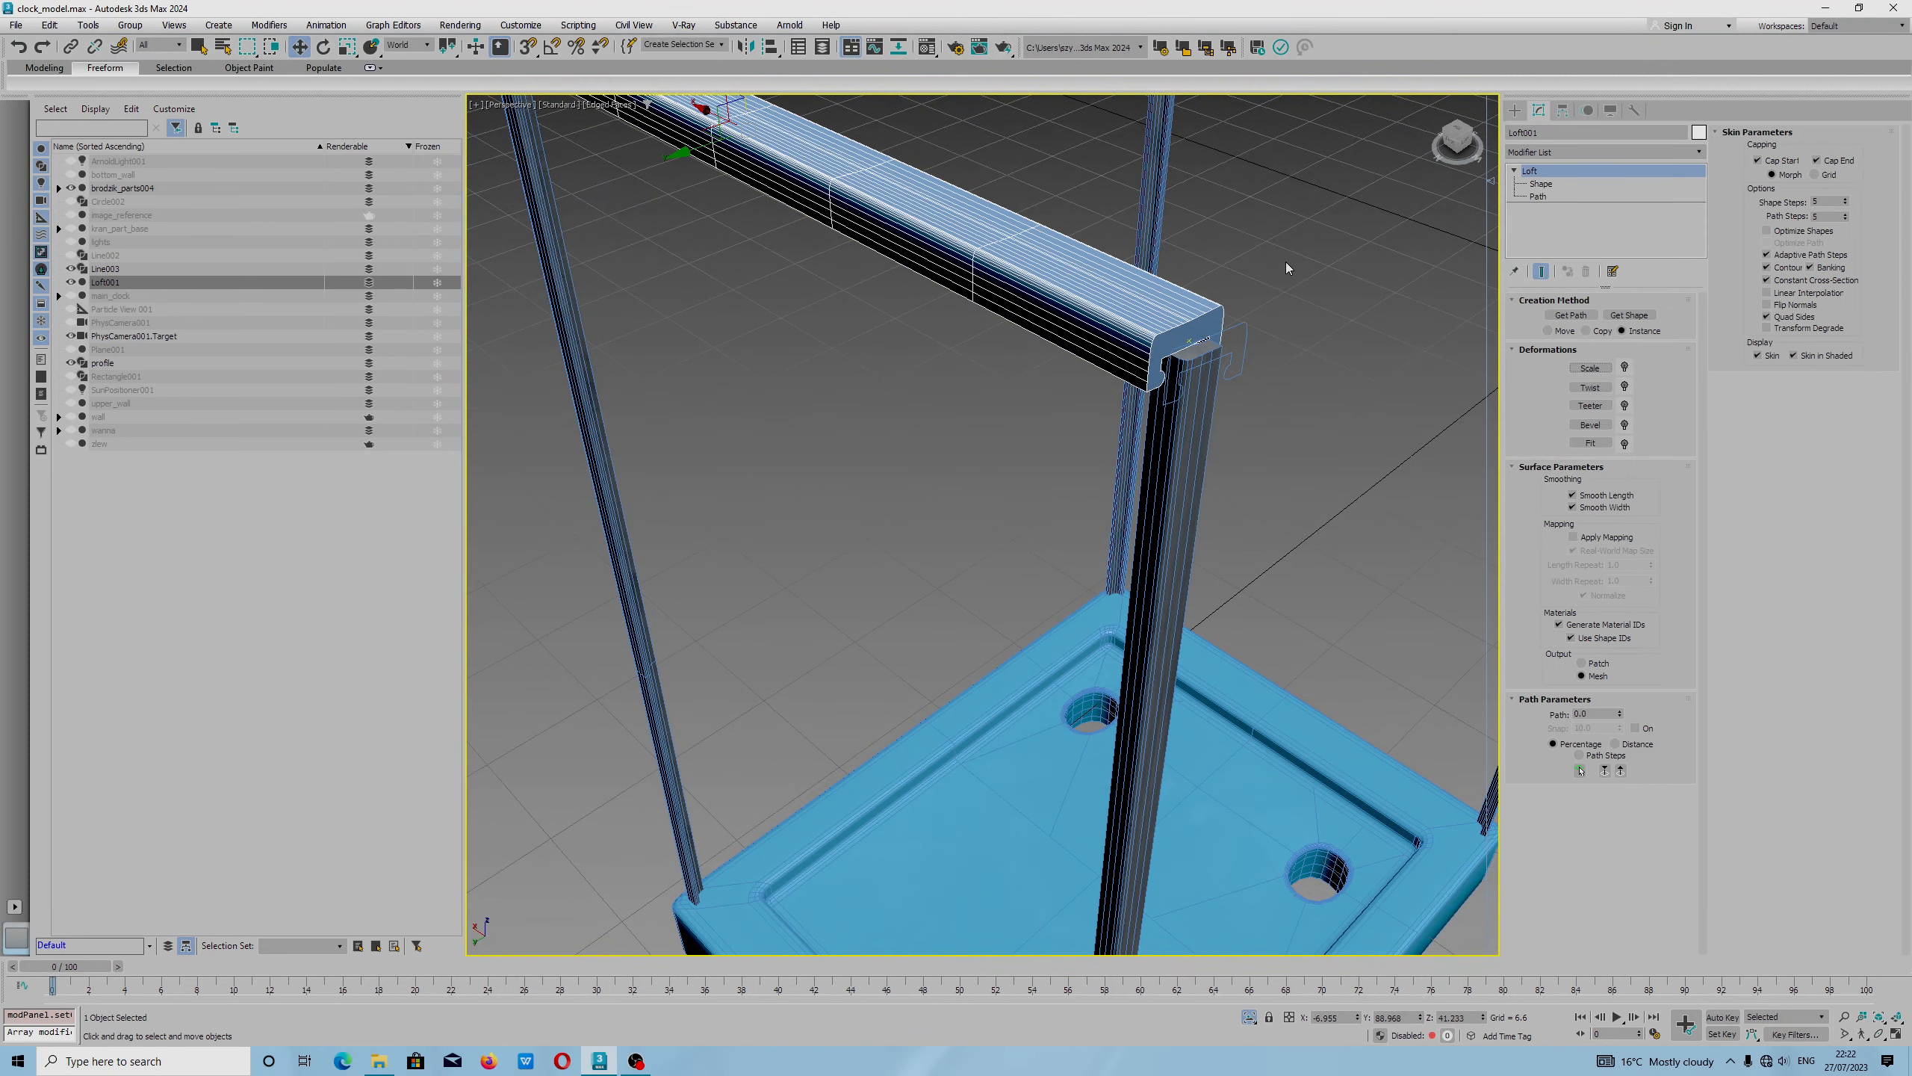
middle_click_drag(1151, 355, 1271, 591)
left_click_drag(788, 274, 812, 287)
Place the working pivot on the moulding's near end face, ready for rotation.
middle_click_drag(1250, 569, 1180, 503, "alt")
right_click(1180, 504)
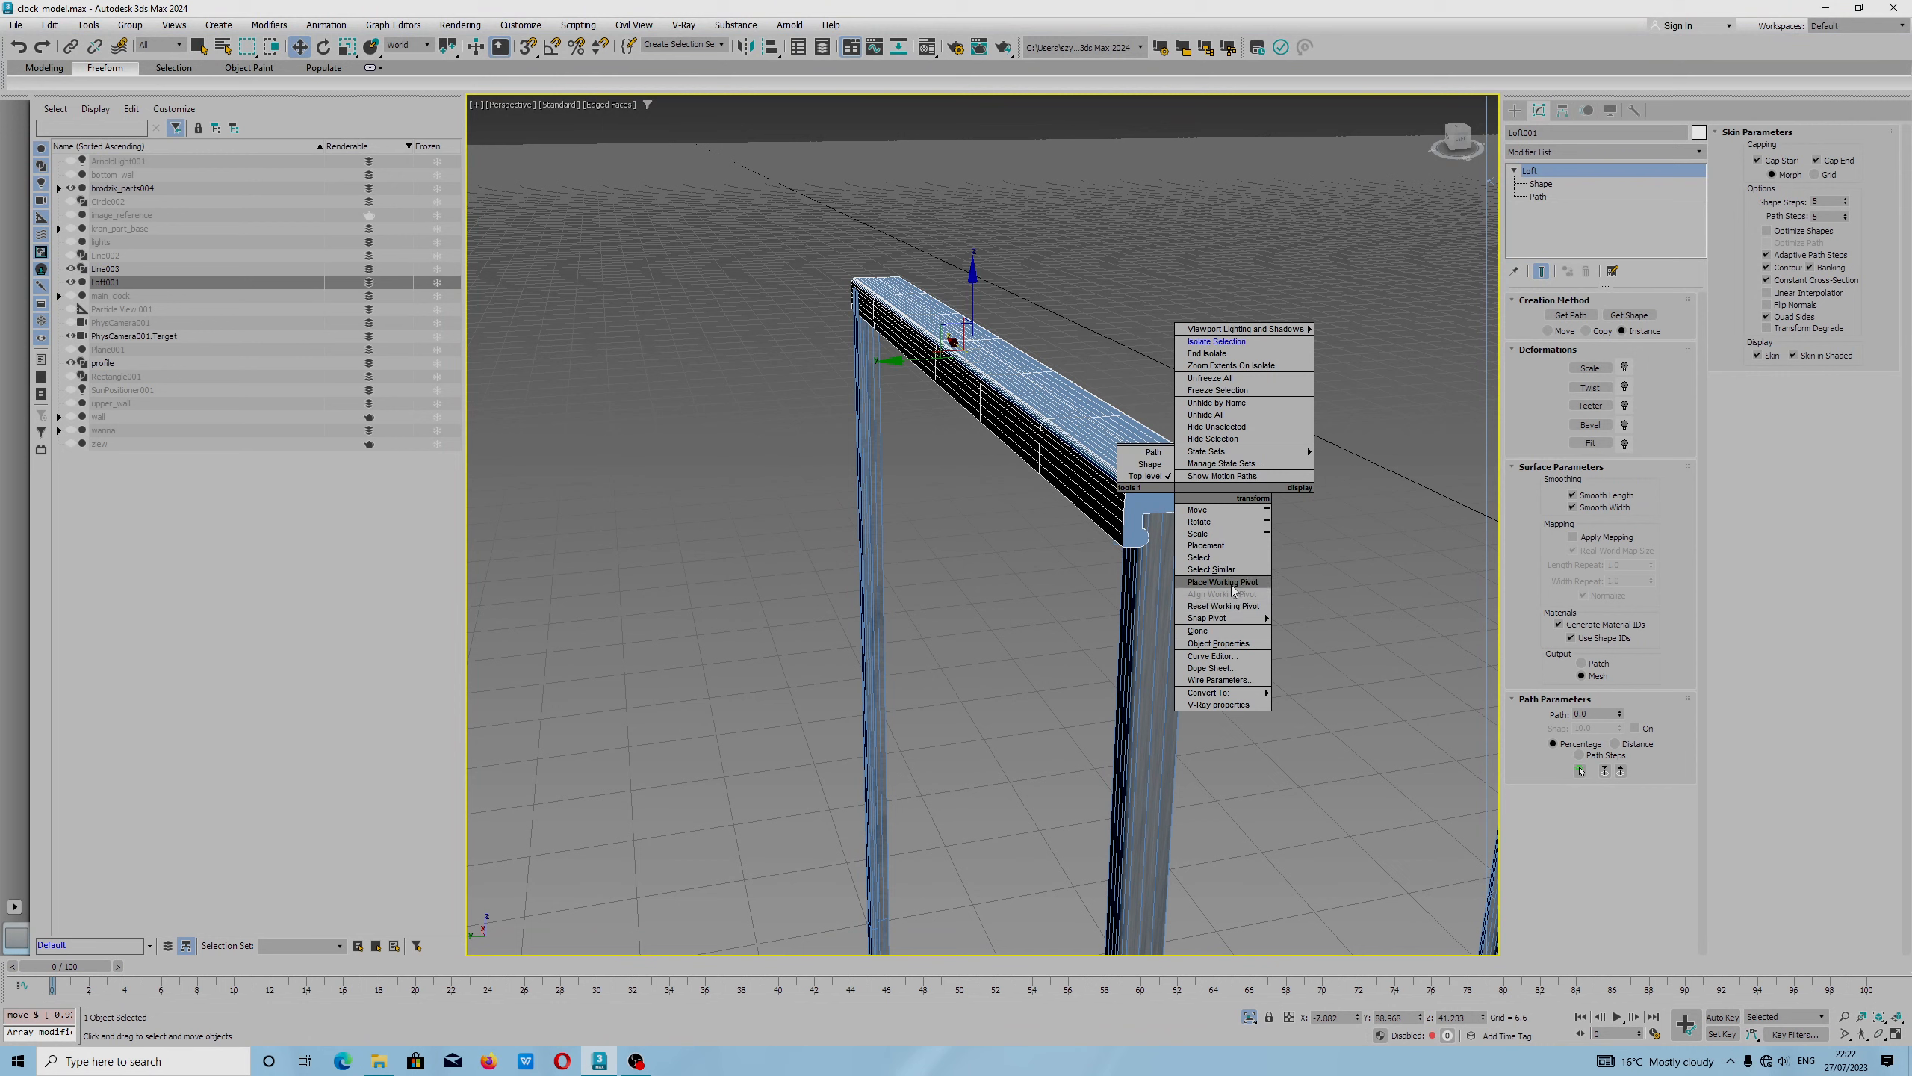
left_click(1224, 591)
left_click(1163, 496)
key("e")
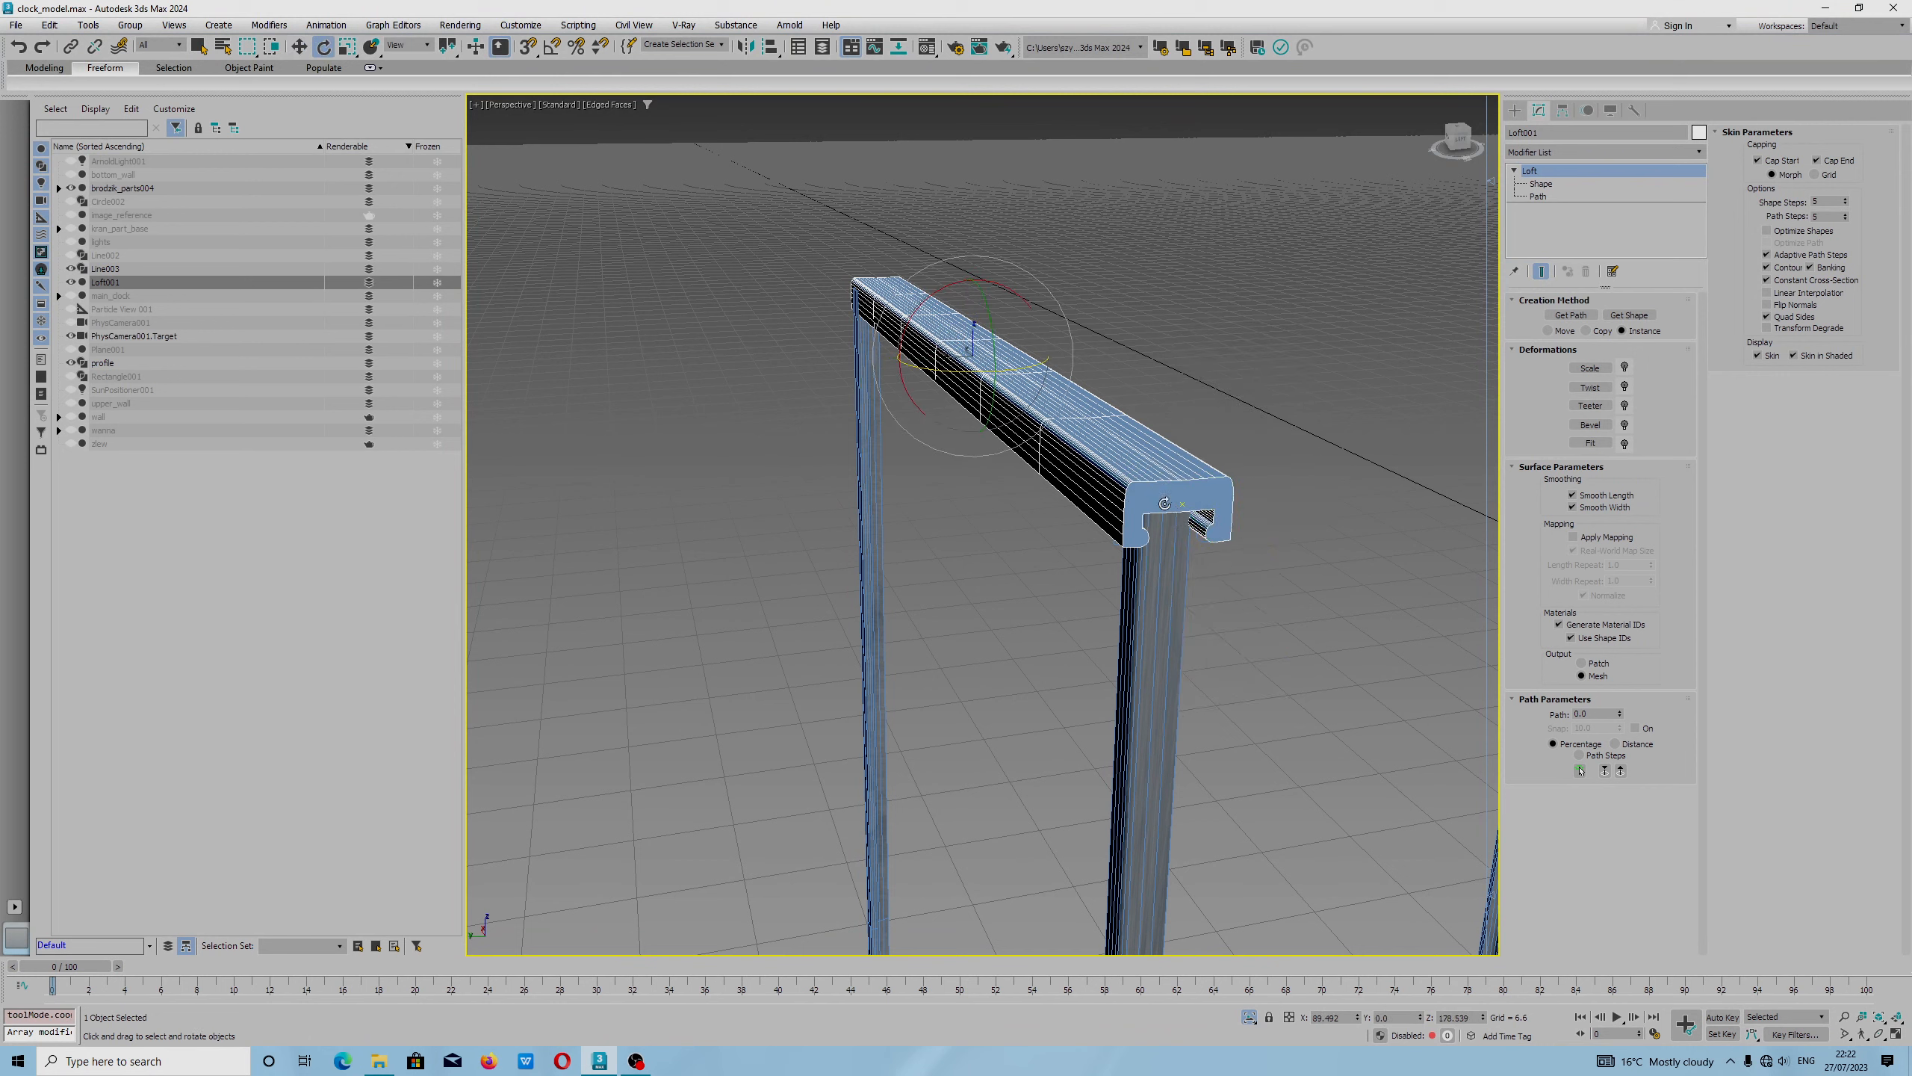
right_click(1163, 504)
left_click(1224, 588)
left_click(1184, 517)
Try to align the working pivot's axes, picking a point in empty space and a point on the moulding's end face.
right_click(1174, 517)
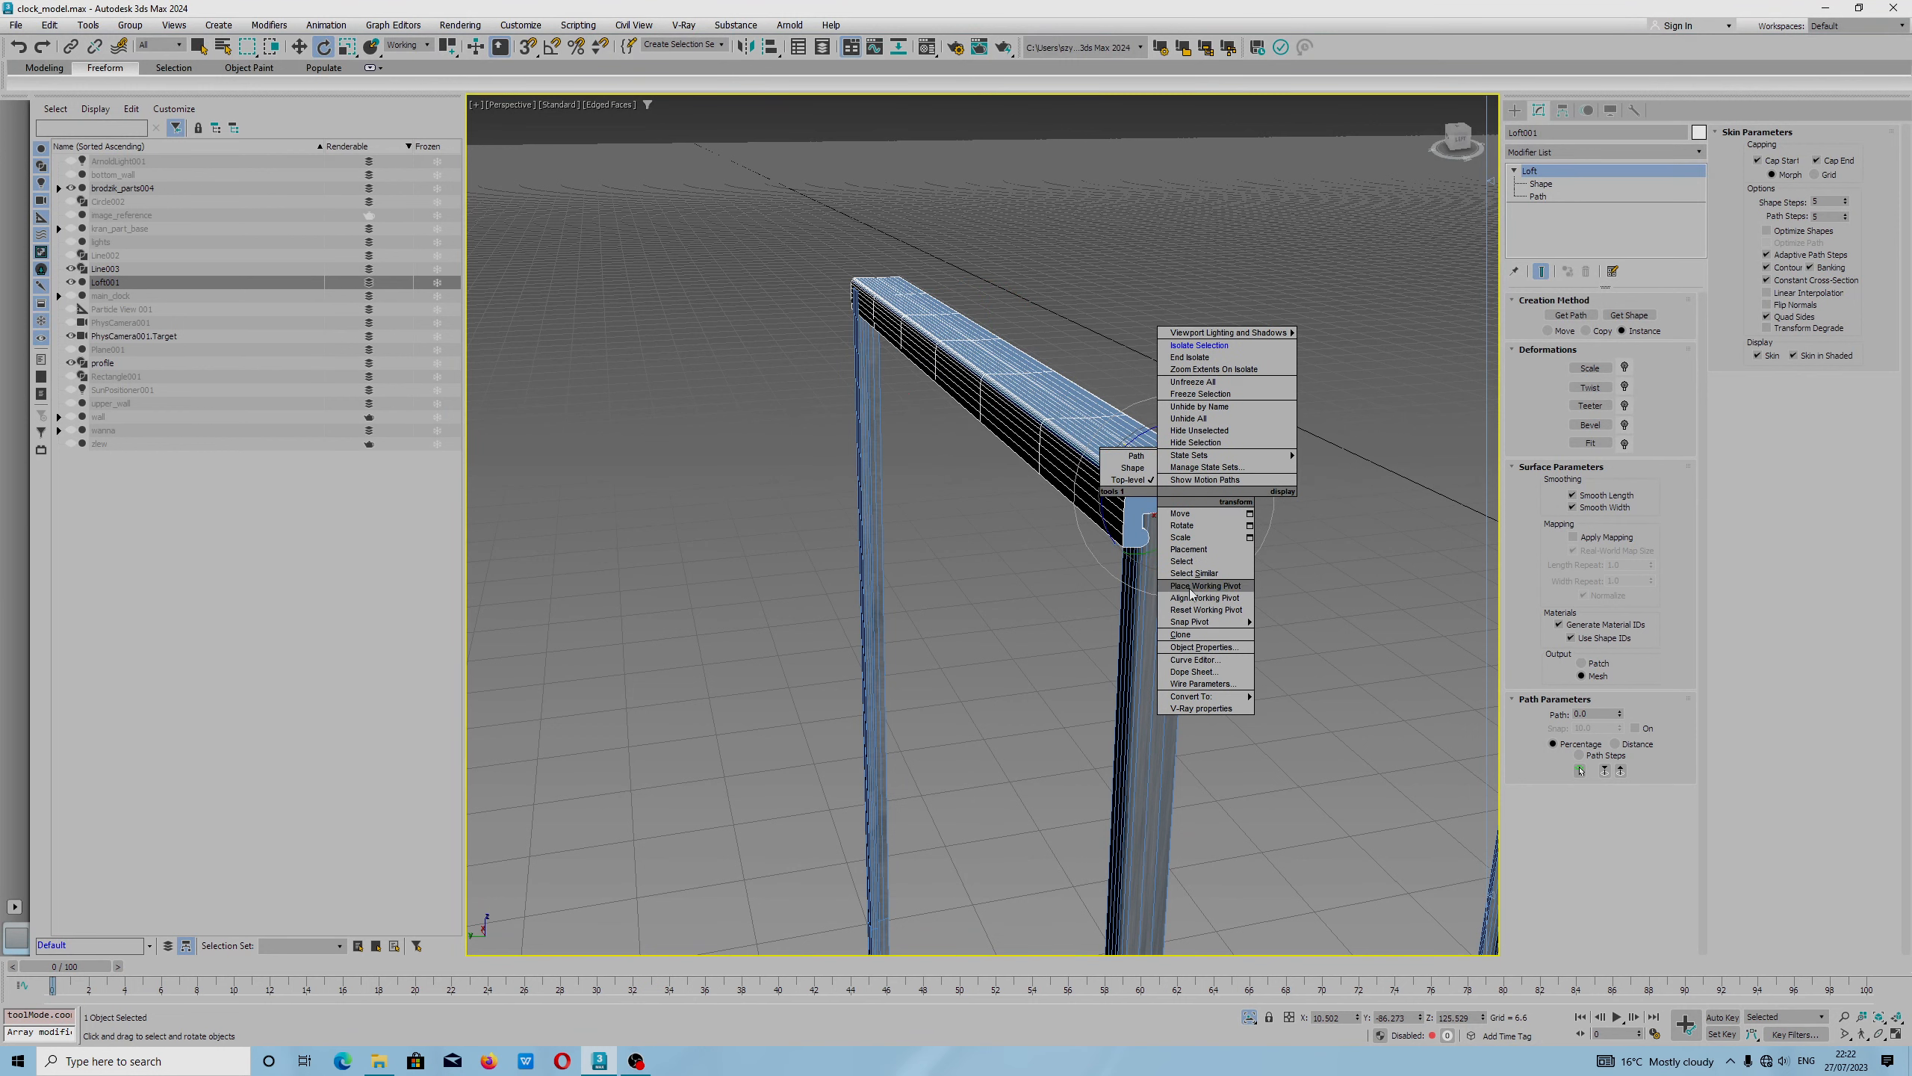
left_click(1216, 601)
left_click(1001, 670)
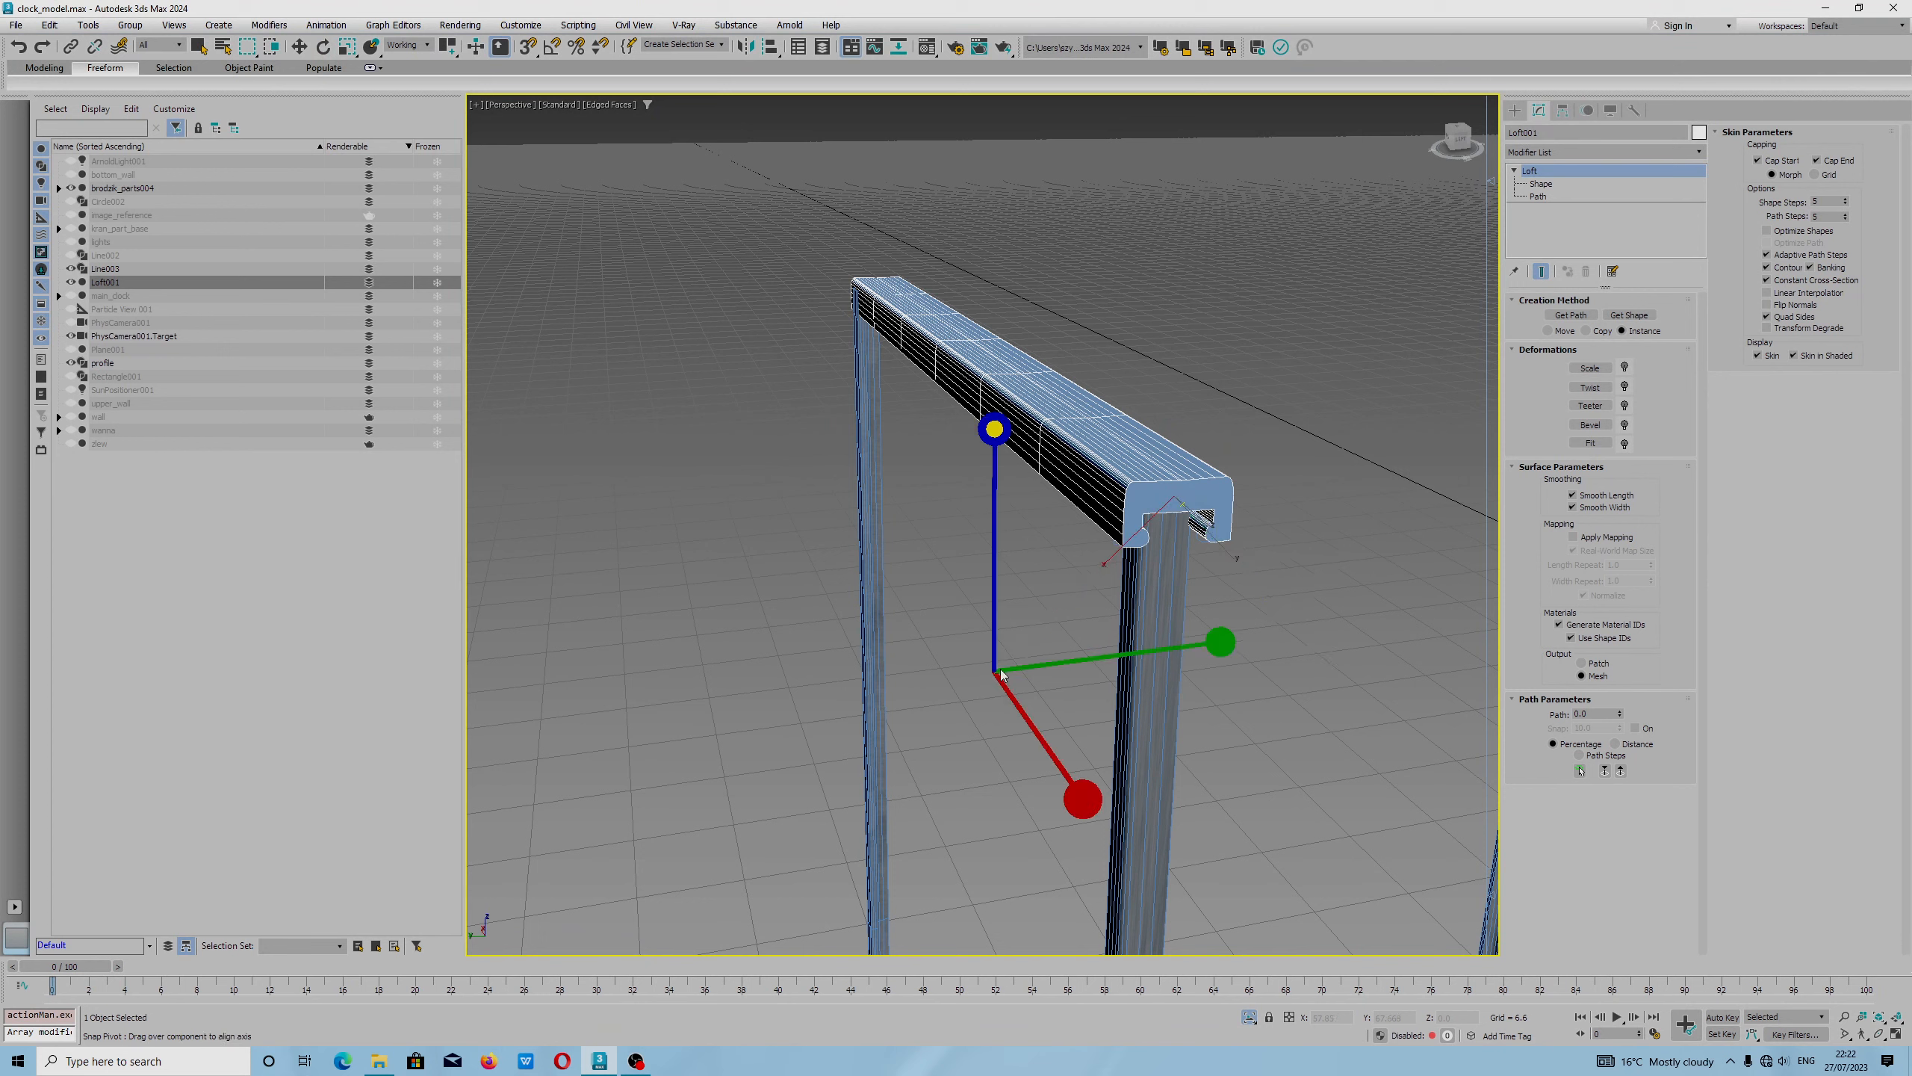
right_click(1184, 506)
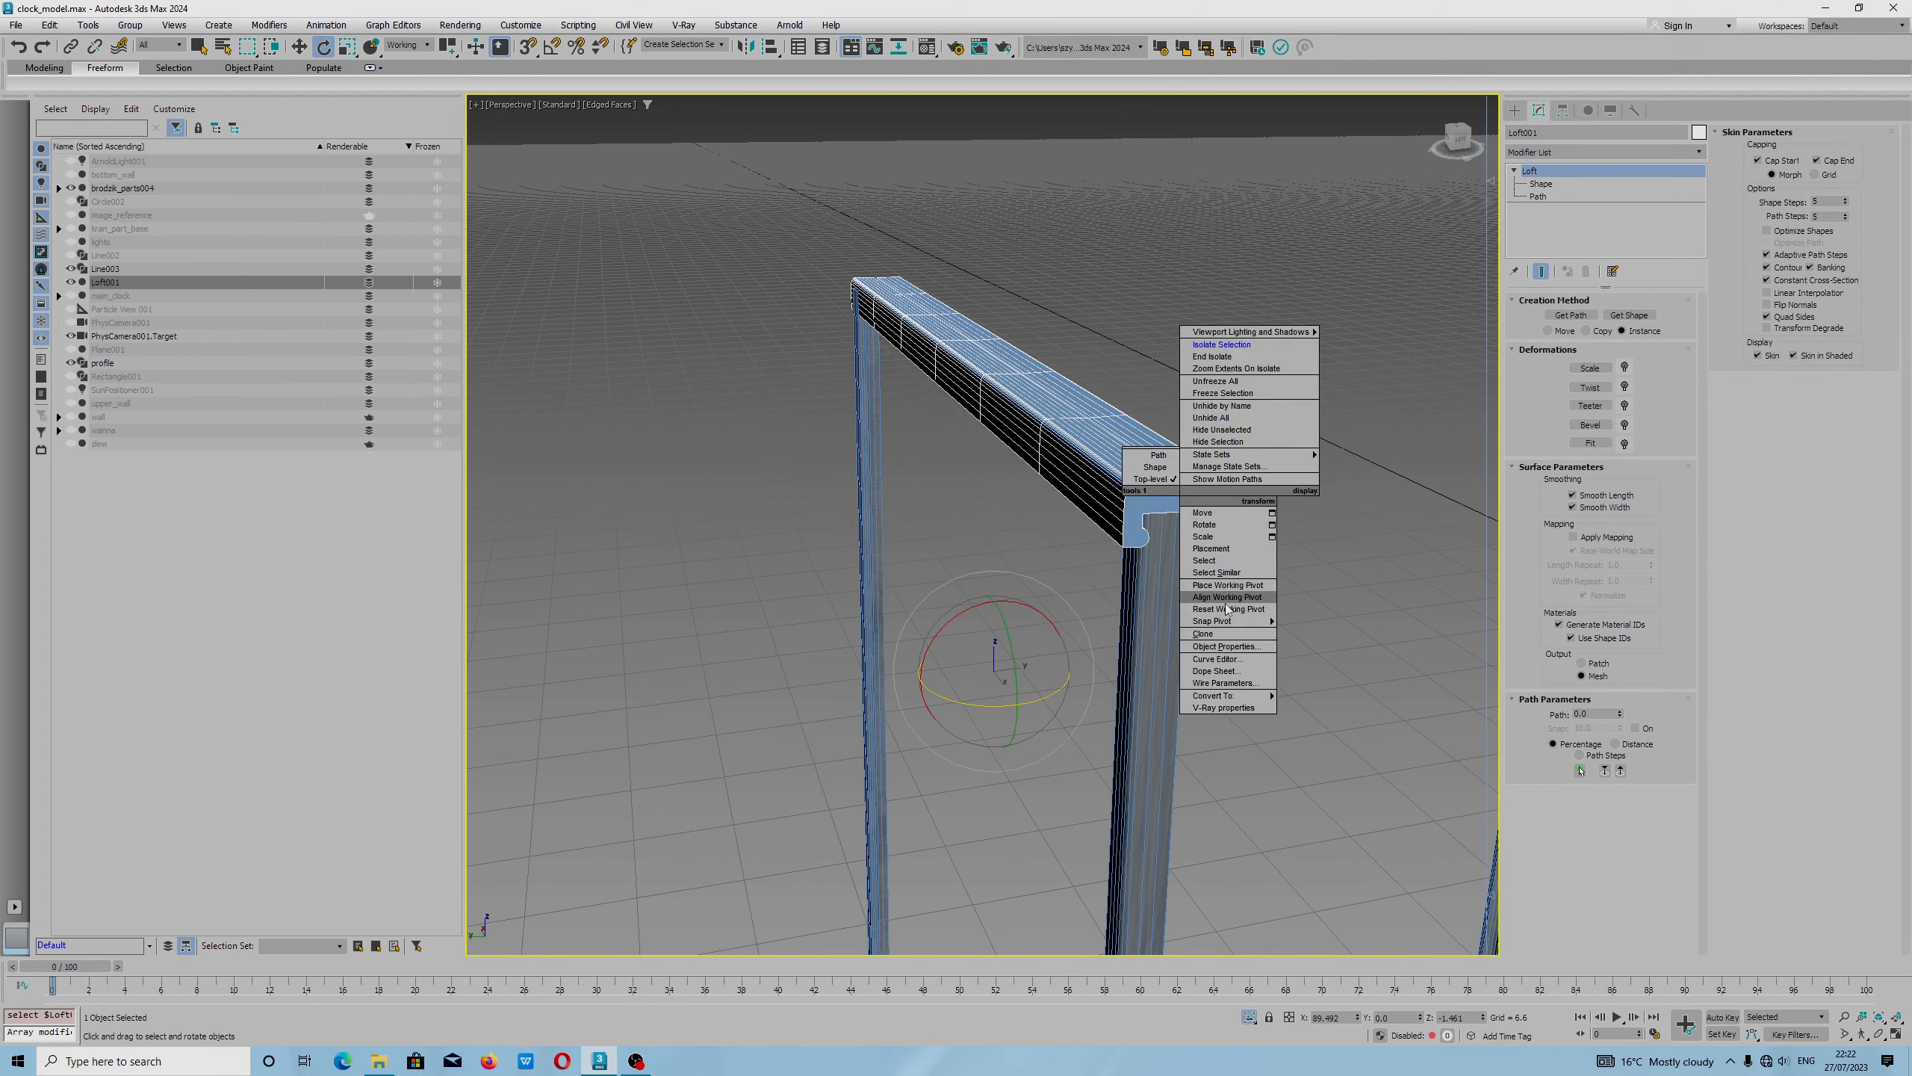
left_click(1217, 602)
left_click(1187, 494)
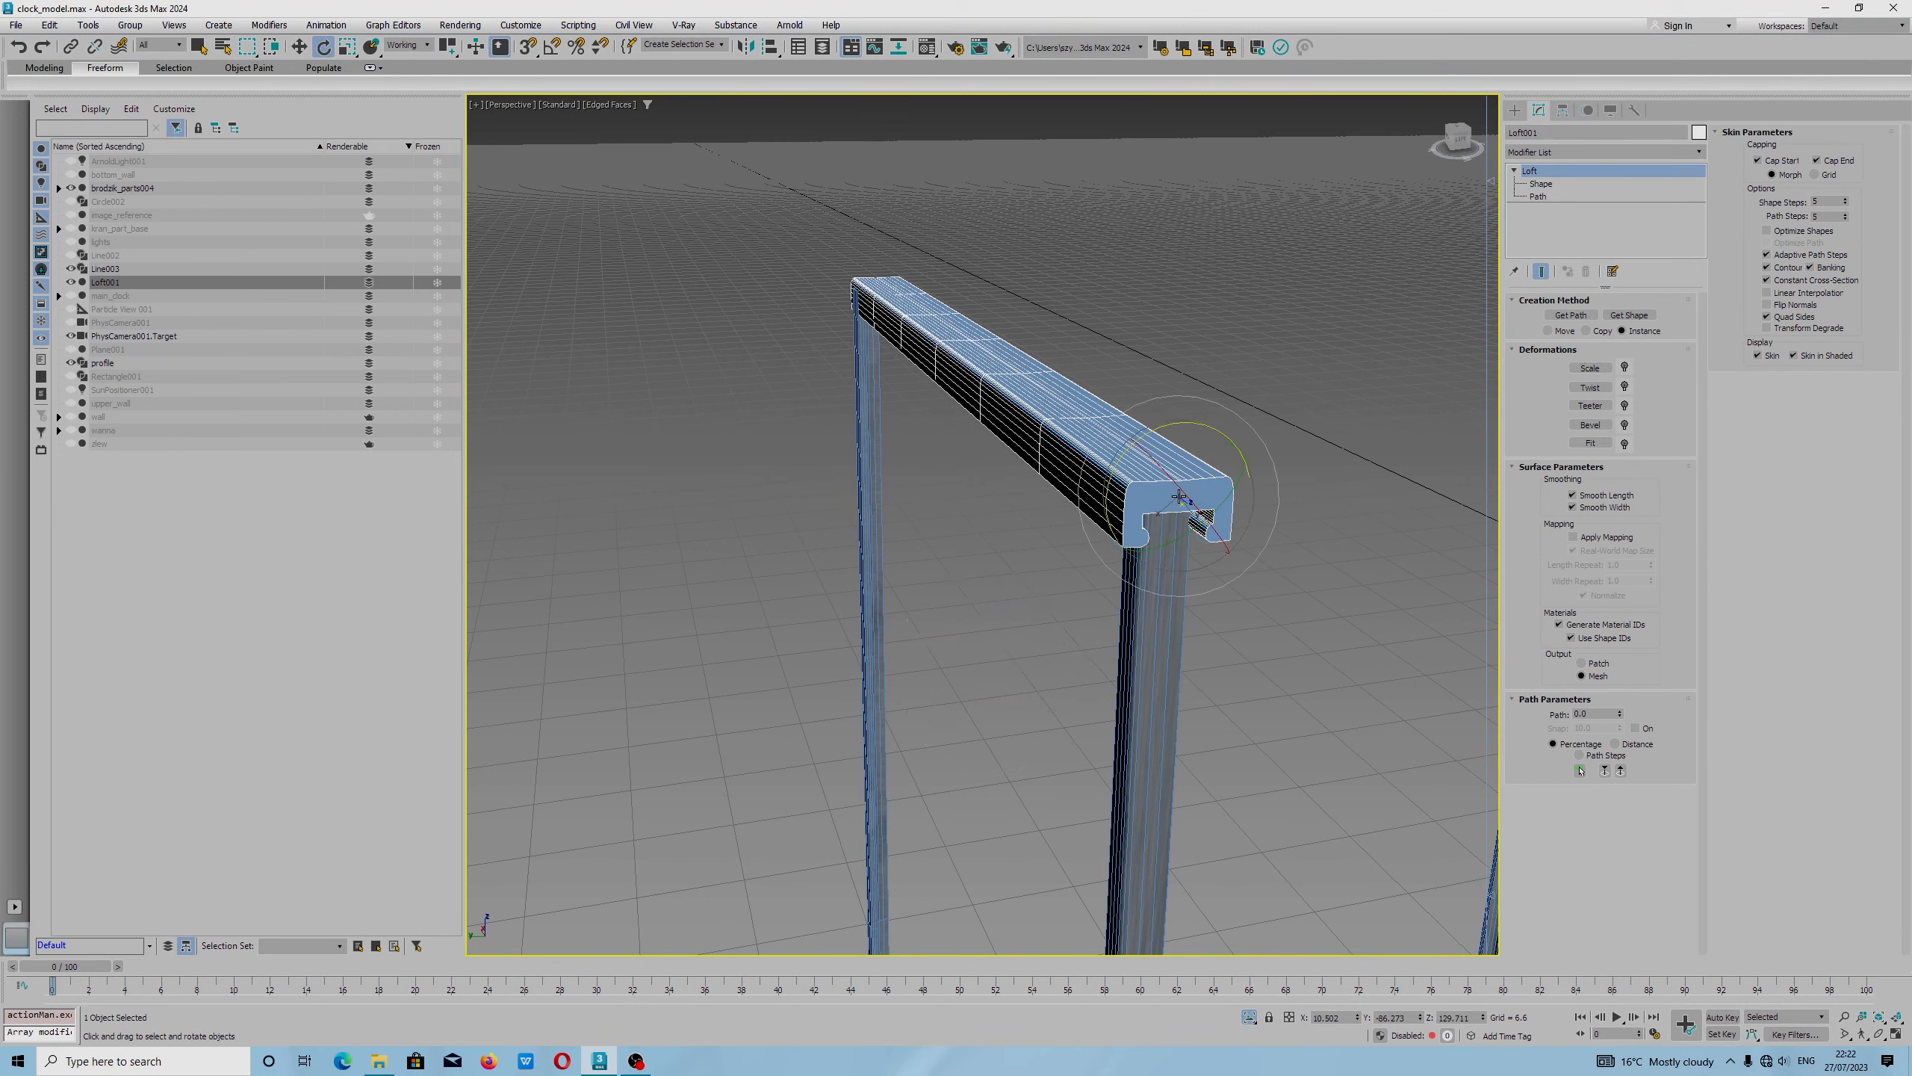
Align the working pivot at the moulding's near end and rotate the moulding -0.33 degrees around the pivot's Y axis.
right_click(1171, 496)
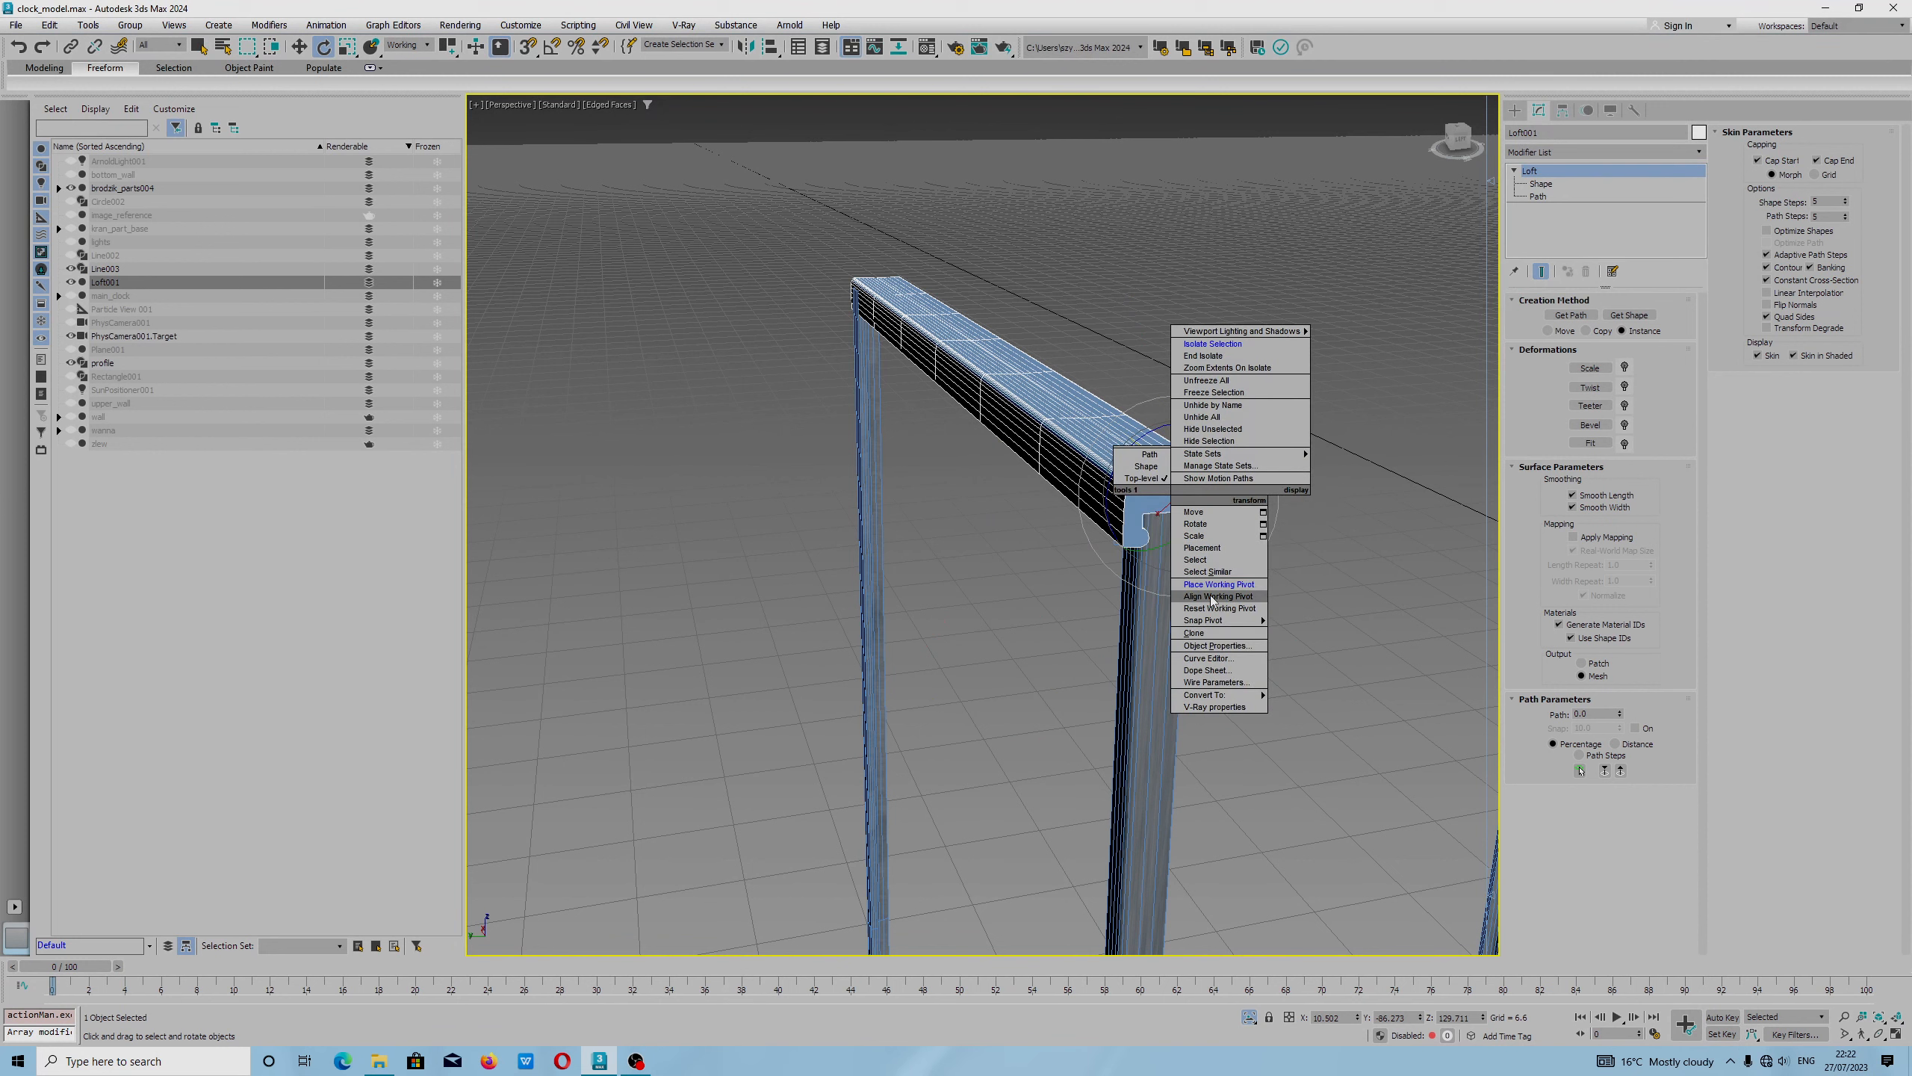
left_click(1215, 598)
left_click_drag(987, 657, 1139, 499)
key("e")
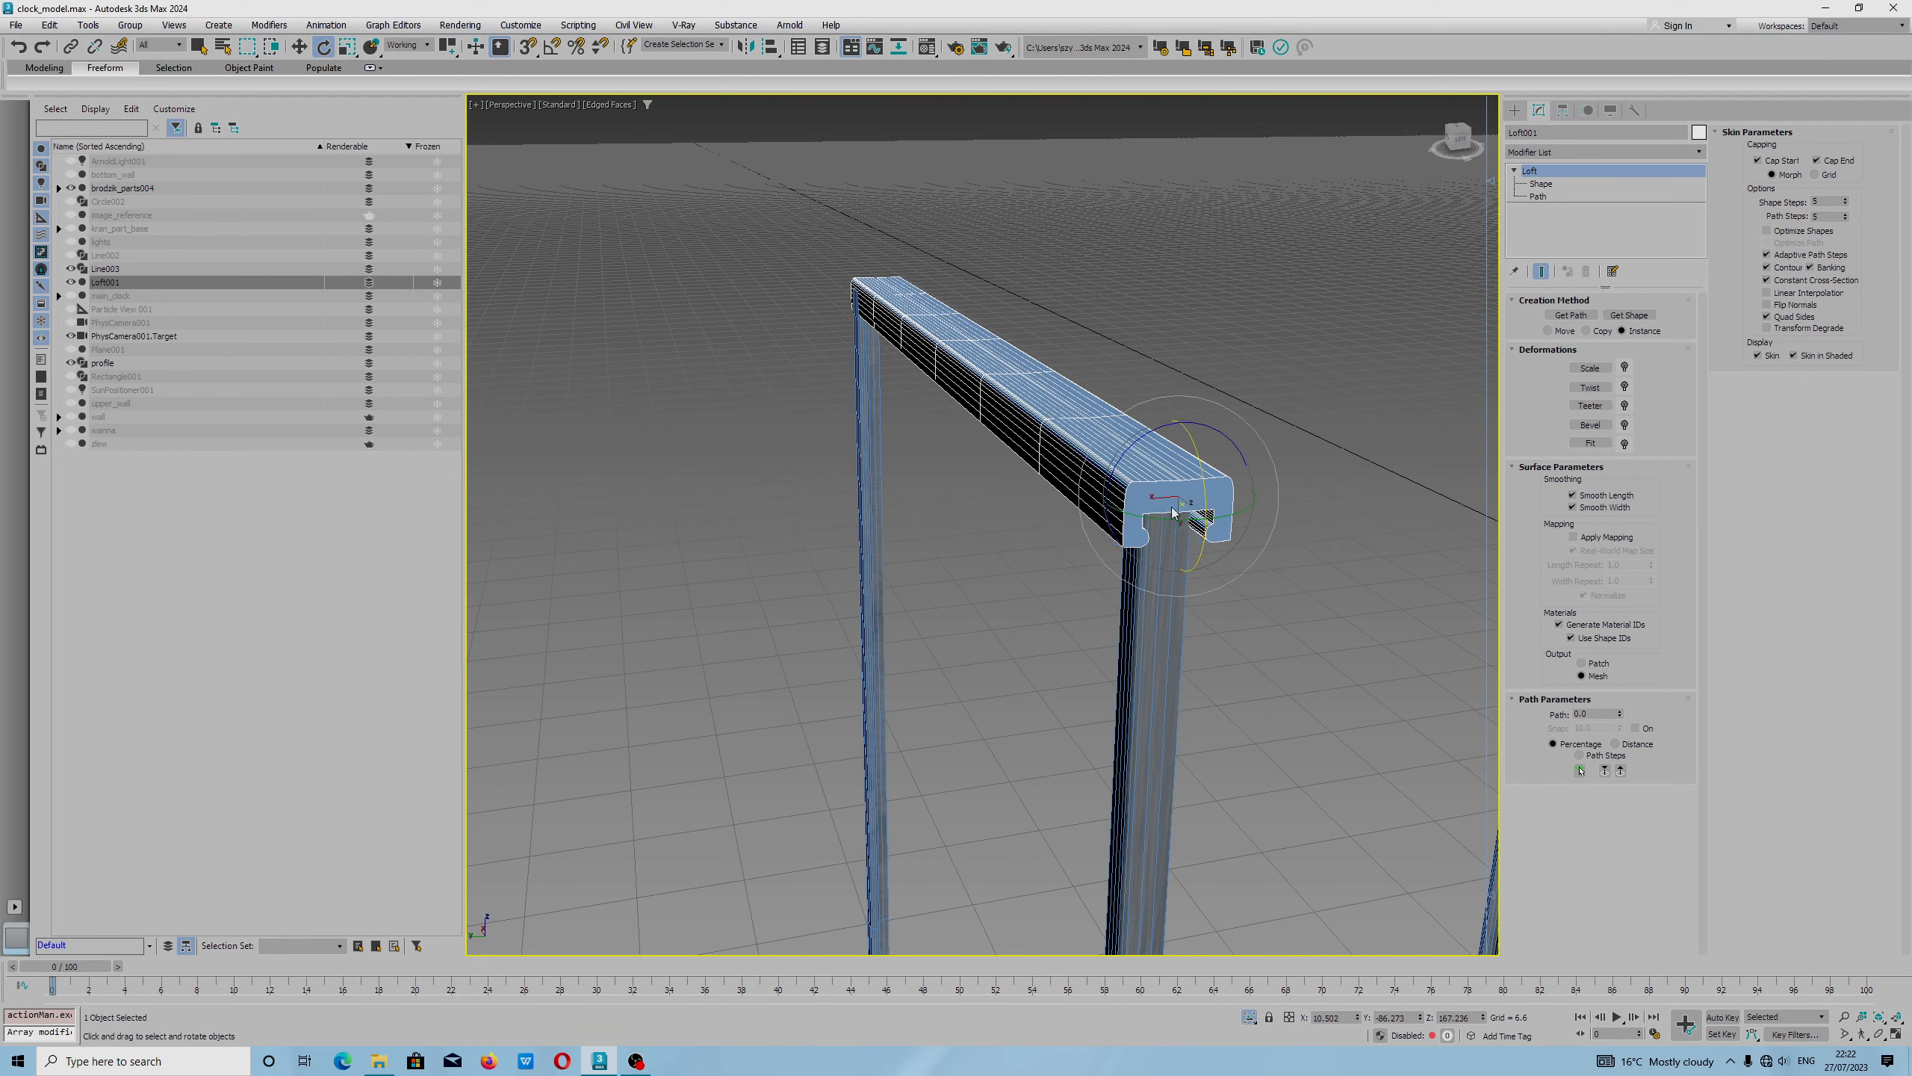
left_click_drag(1176, 518, 1171, 606)
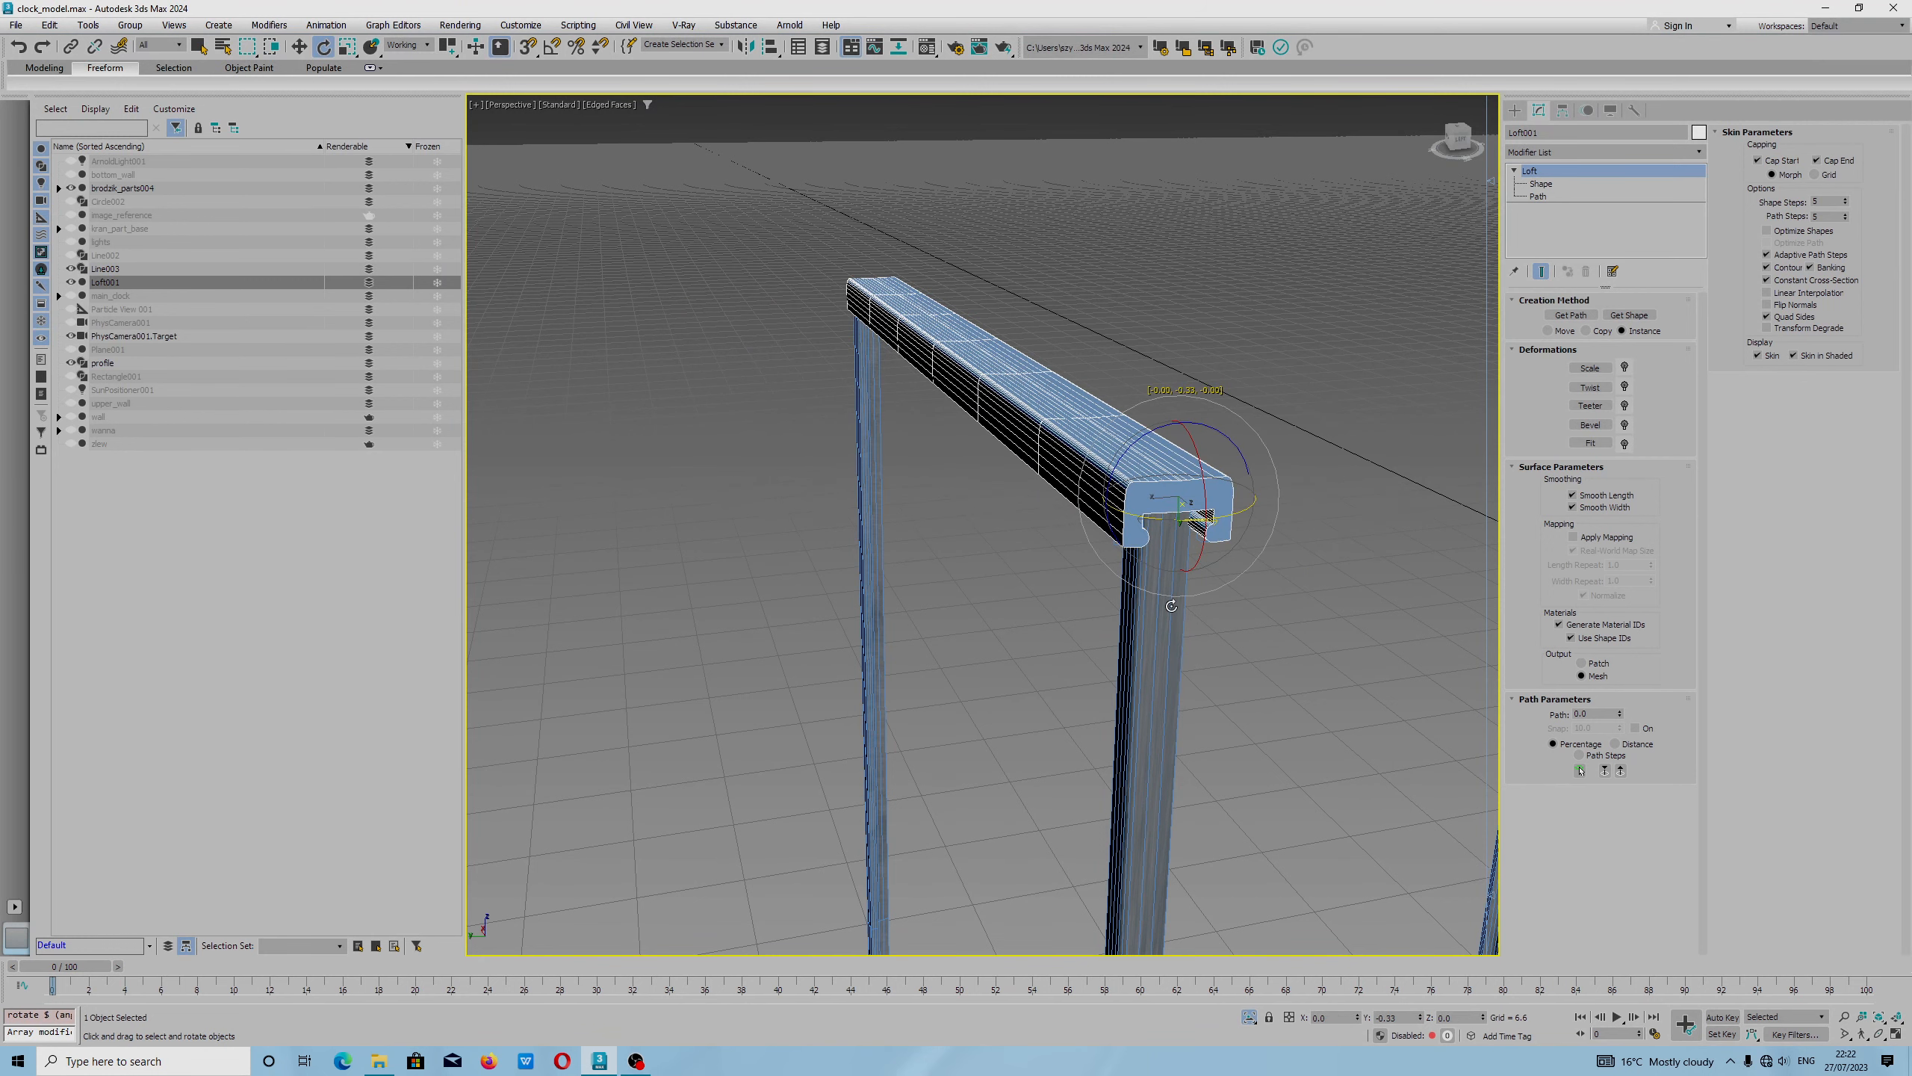
Reduce the loft's shape steps to 1 and set its path steps to 7.
scroll(1099, 503, "down", 2)
middle_click_drag(970, 400, 944, 506, "alt")
key("w")
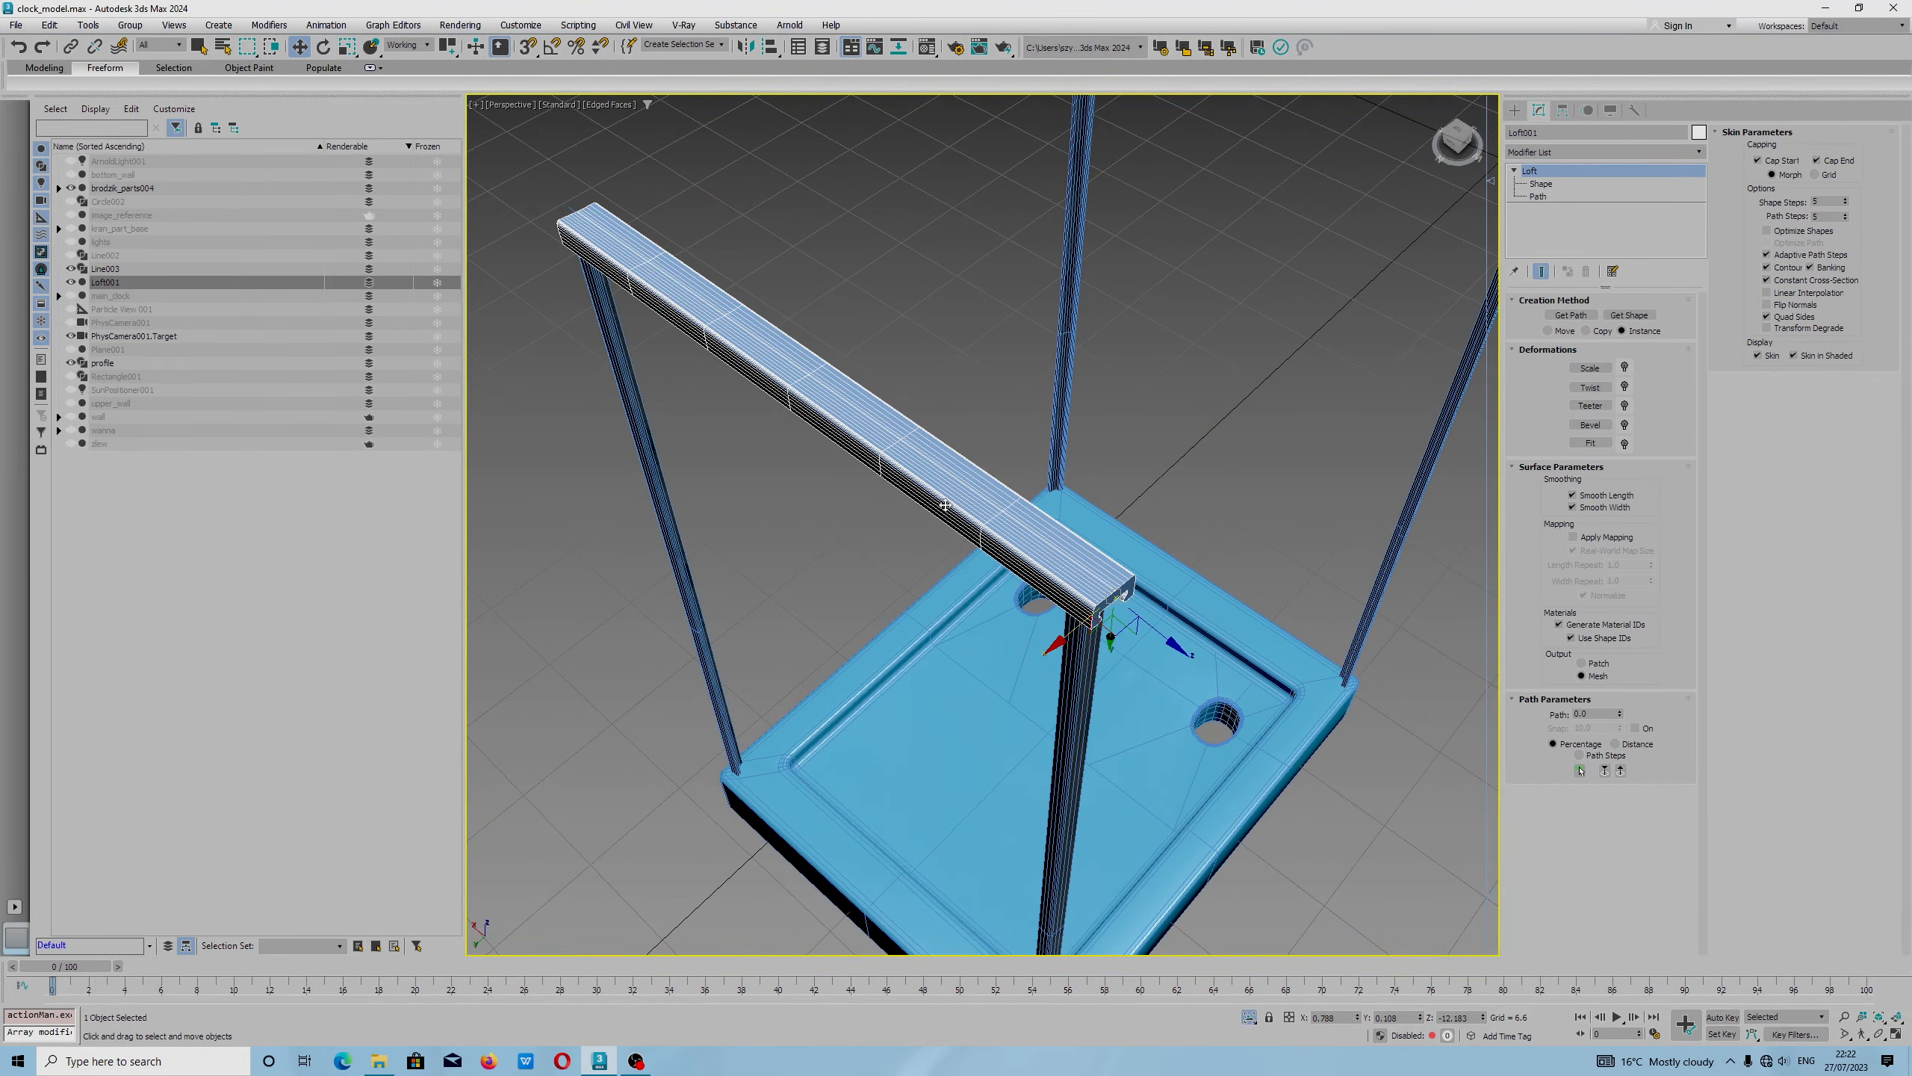
left_click(1845, 205)
left_click(1845, 204)
left_click(1845, 205)
left_click(1845, 204)
left_click(1845, 200)
middle_click_drag(1033, 540, 1028, 468, "alt")
scroll(1028, 468, "up", 3)
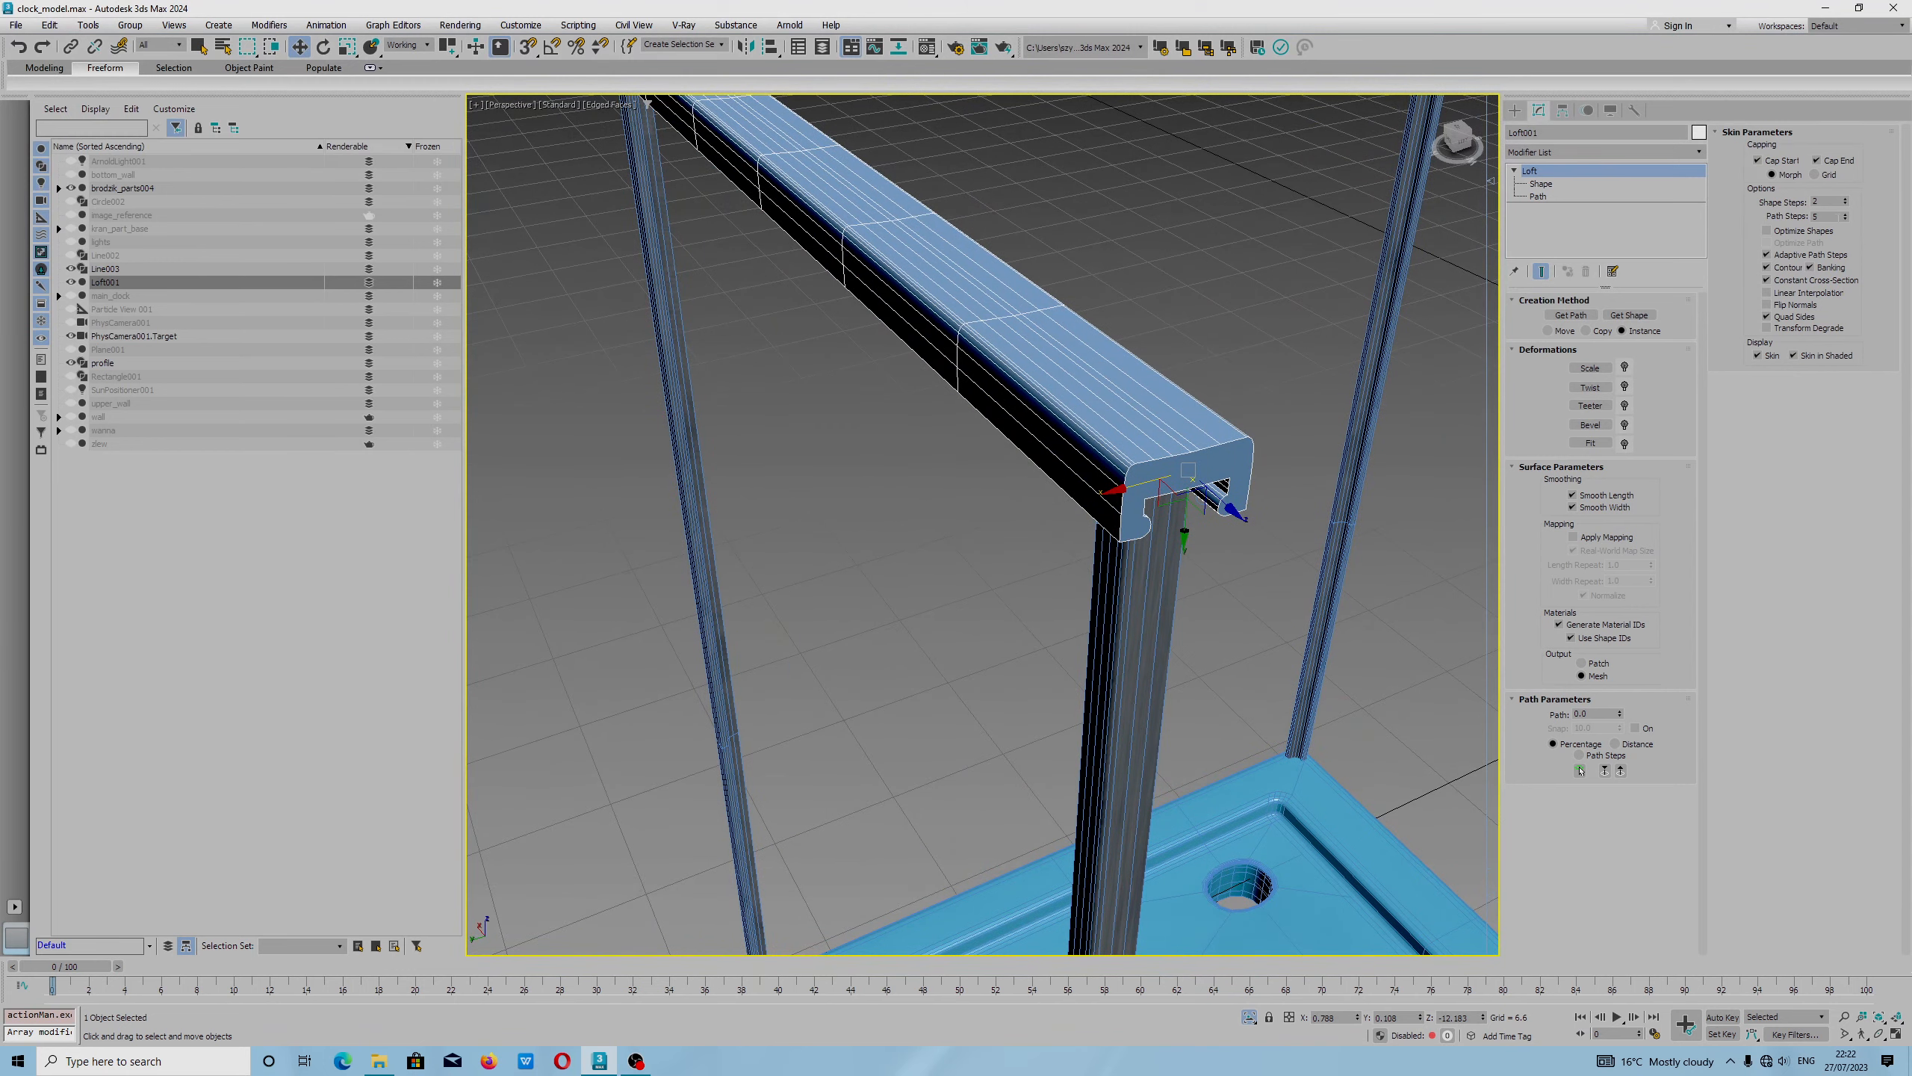
left_click(1845, 205)
left_click(1845, 214)
left_click(1845, 215)
mouse_move(1171, 409)
middle_mouse_down("alt")
mouse_move(1135, 343)
mouse_move(1209, 409)
middle_mouse_up("alt")
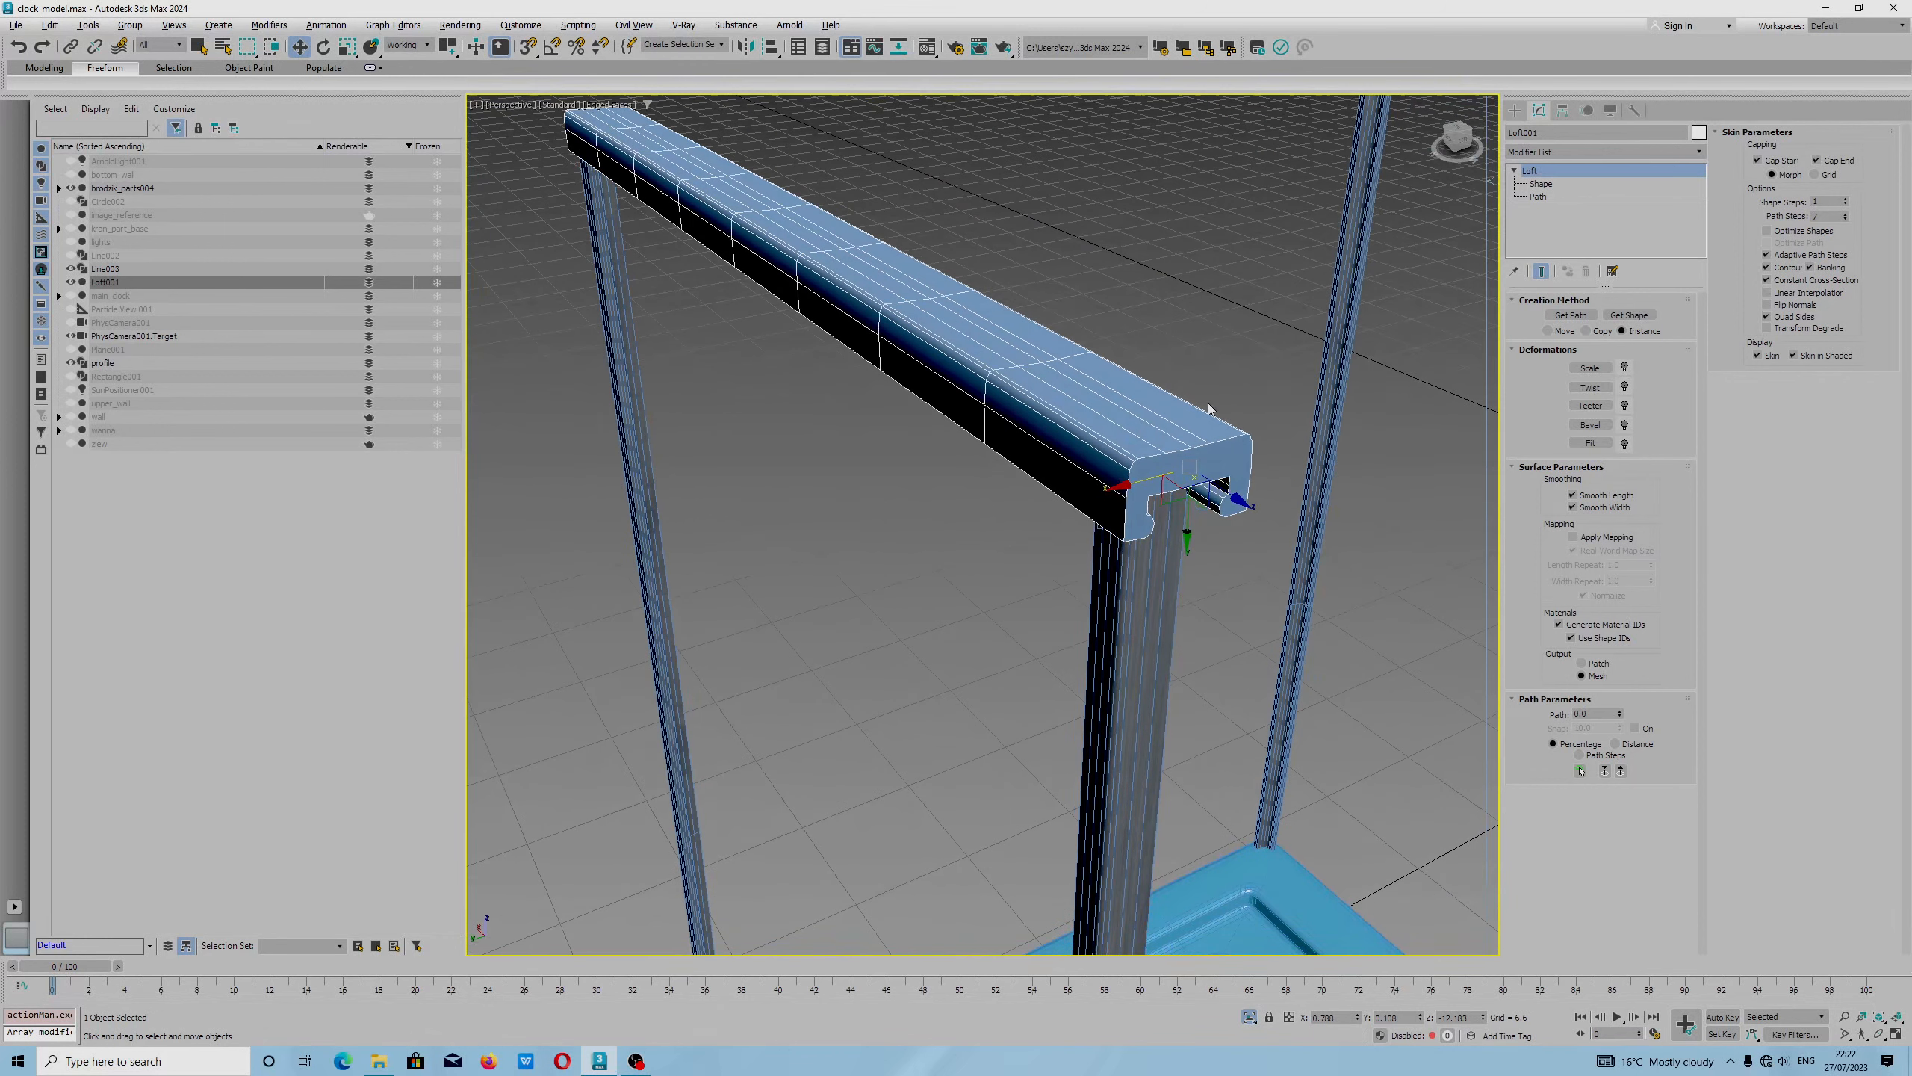
Try the Patch output for the loft, compare it with the Mesh output, and restore Mesh.
left_click(1583, 662)
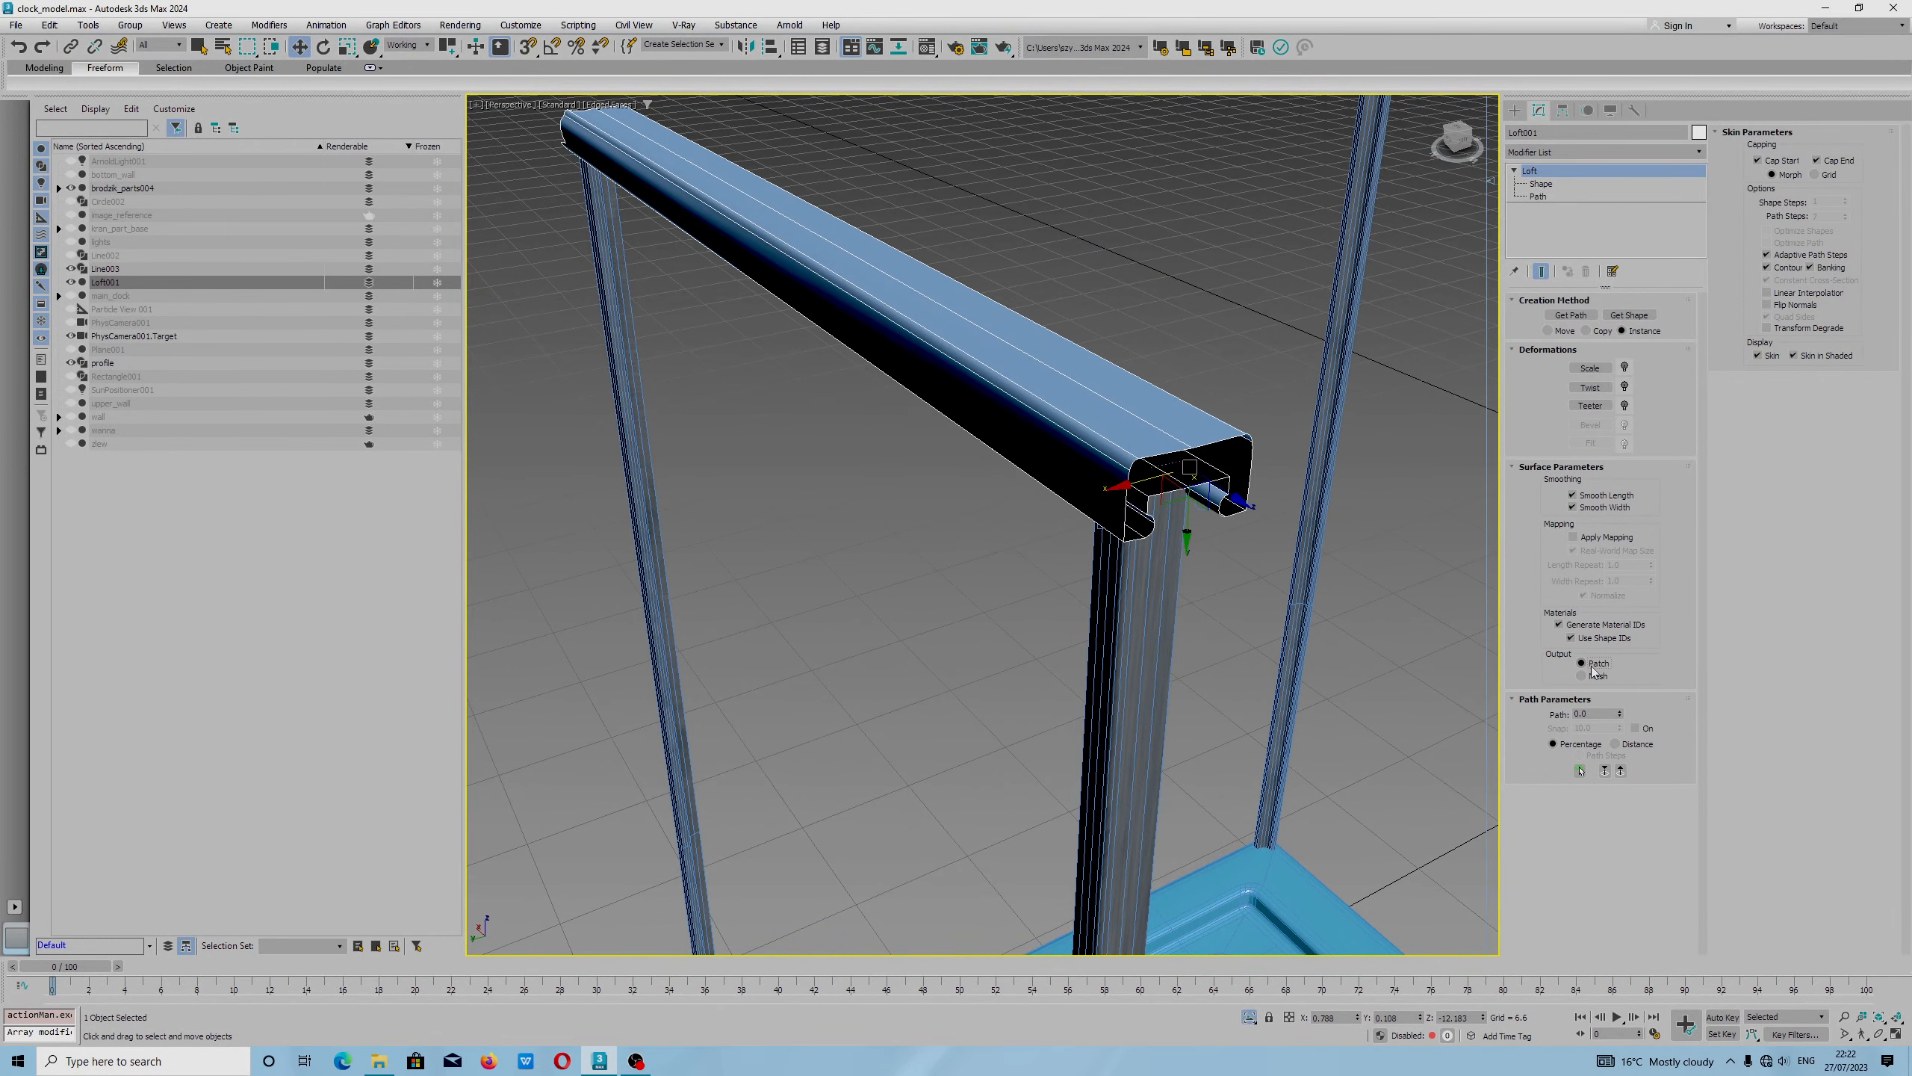
scroll(993, 367, "down", 3)
middle_click_drag(828, 351, 1017, 365, "alt")
scroll(715, 399, "up", 3)
middle_click_drag(594, 364, 1159, 485)
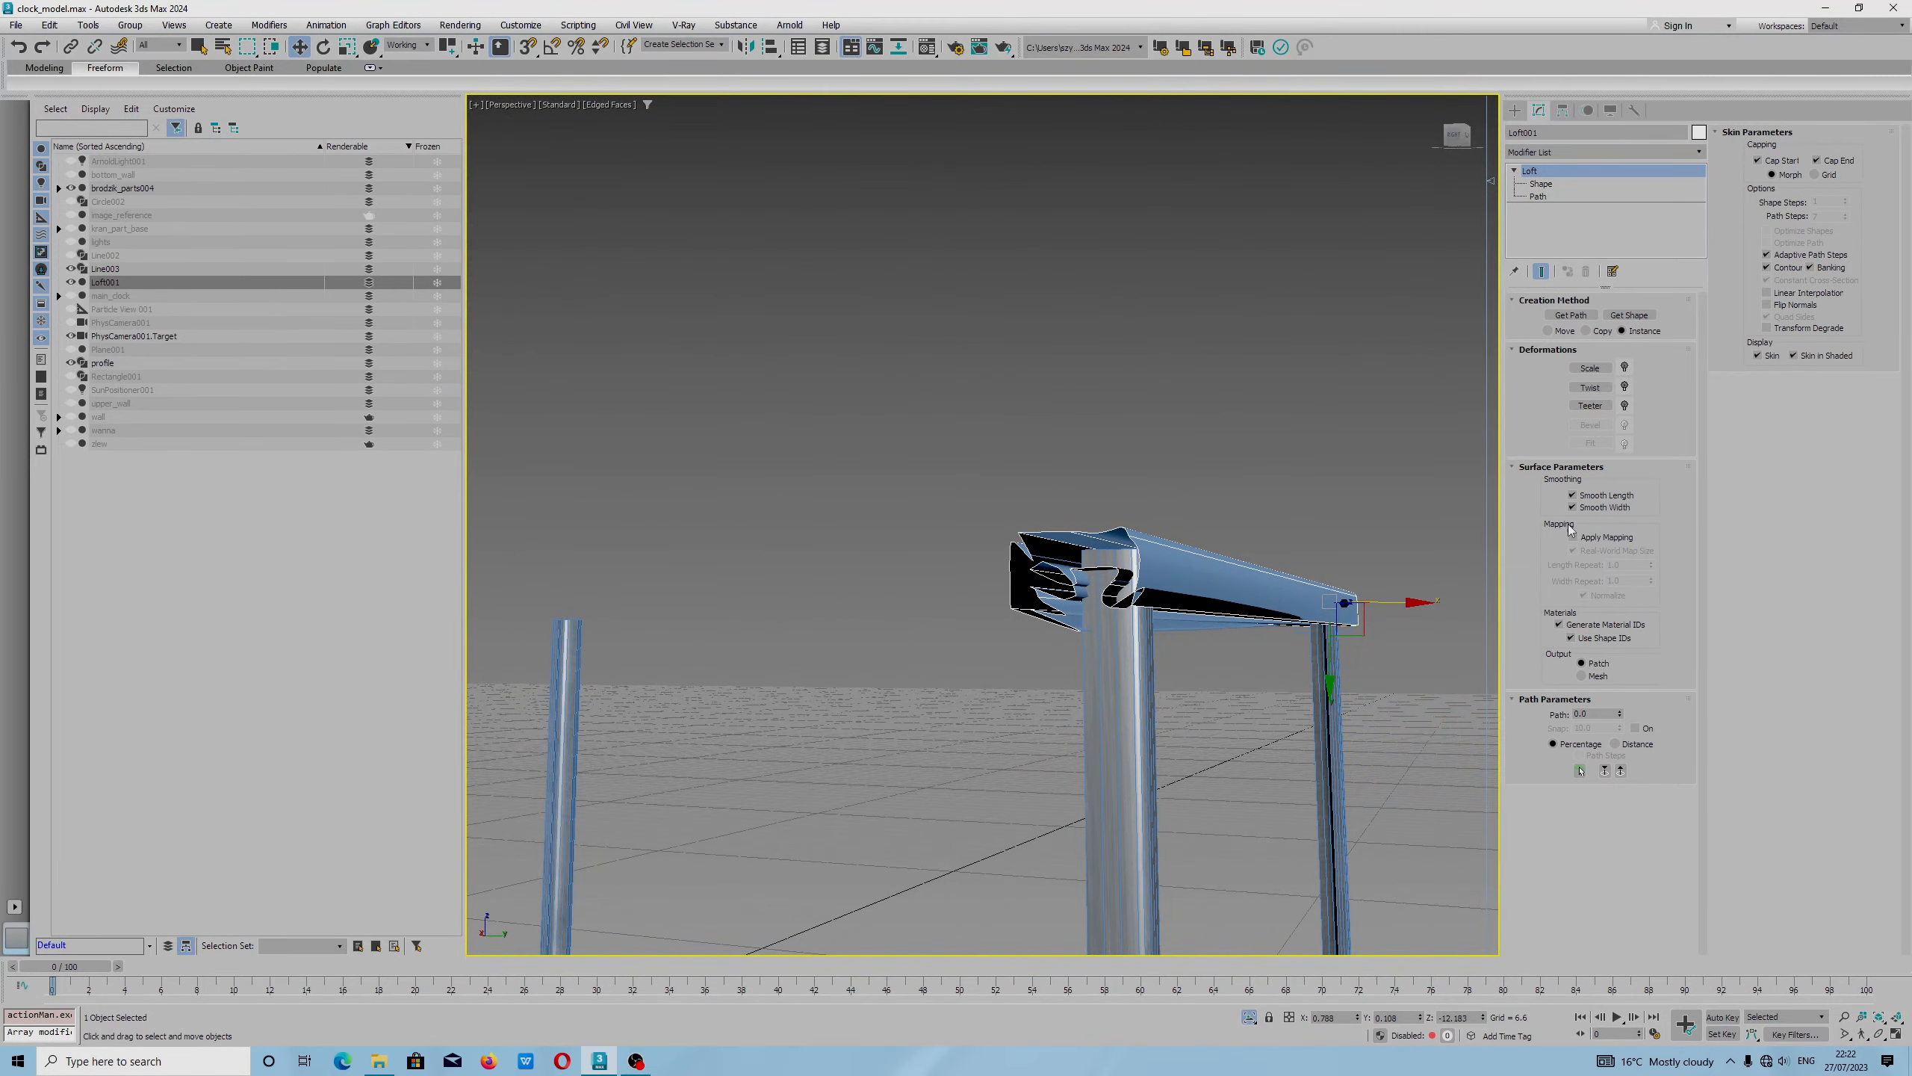
left_click(1580, 677)
left_click(1582, 663)
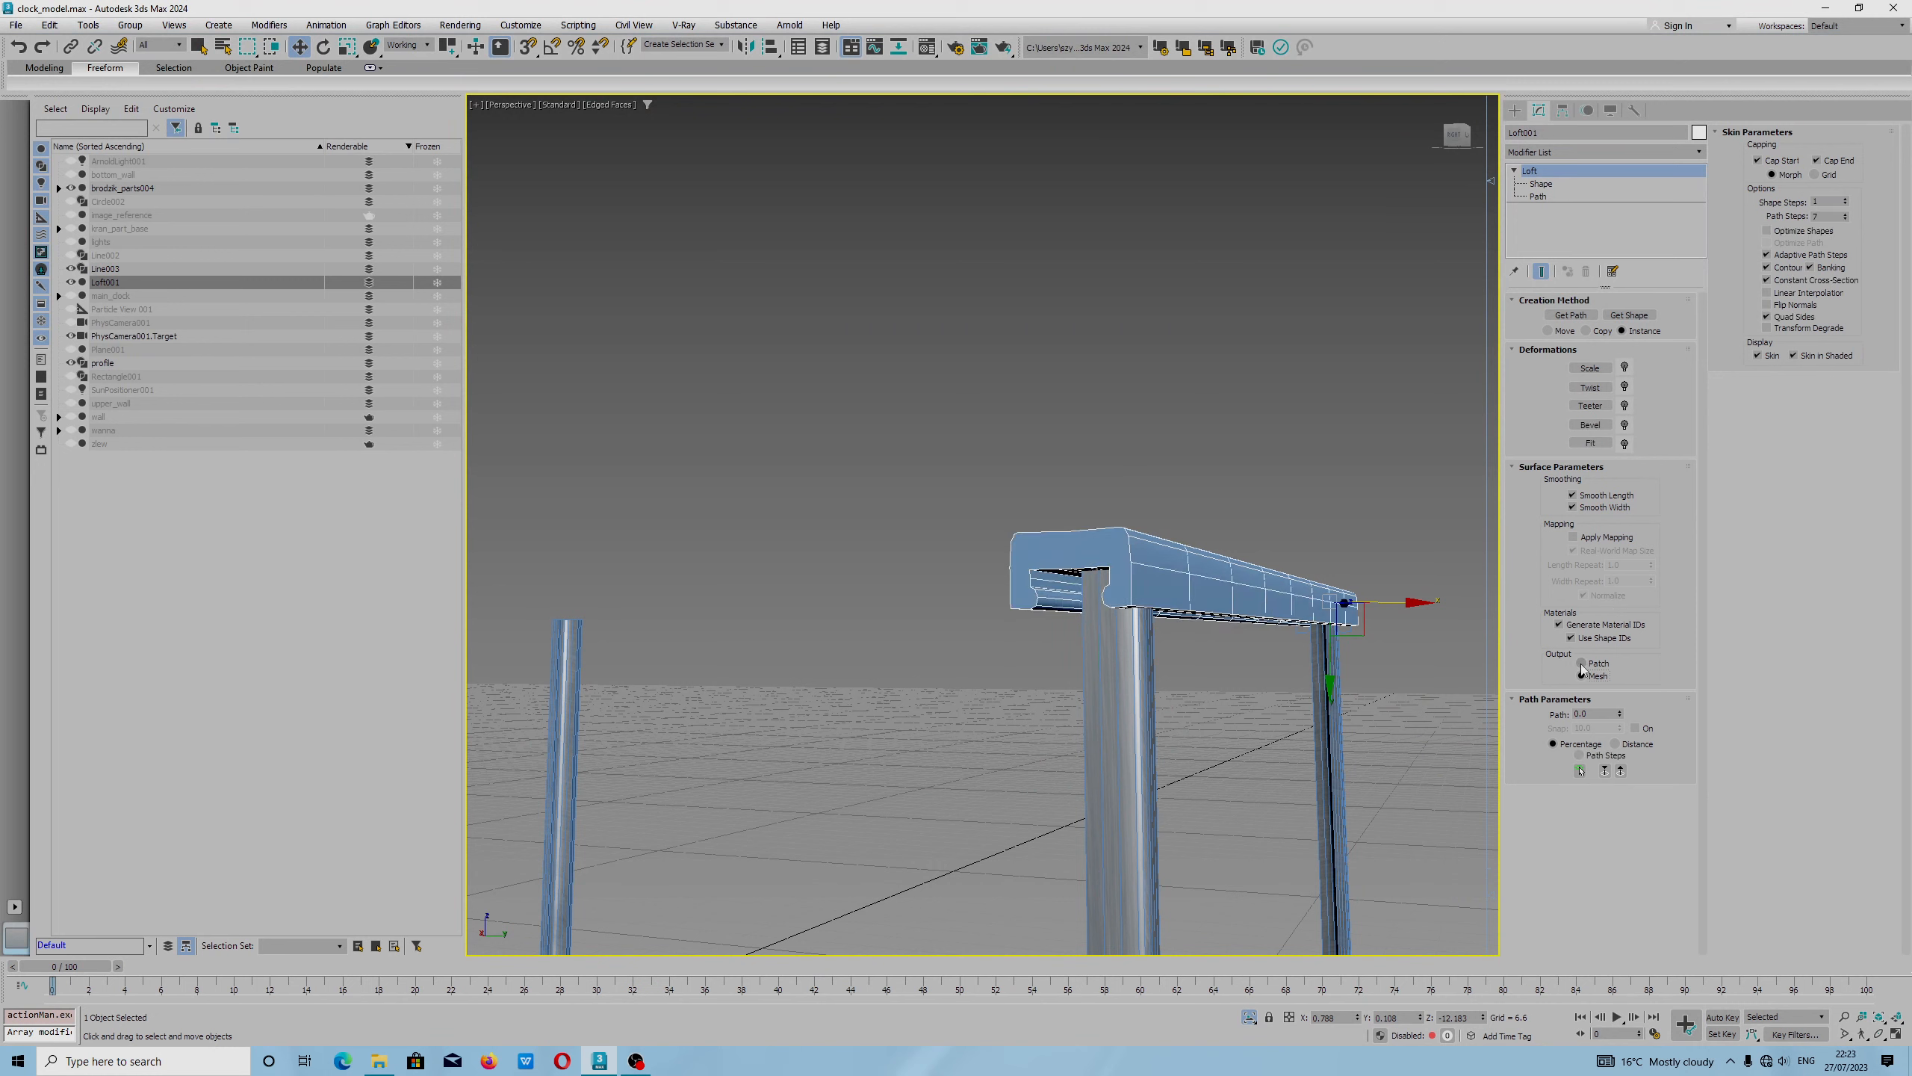
left_click(1582, 676)
Convert the lofted moulding to an Editable Poly and check it from above.
right_click(1096, 557)
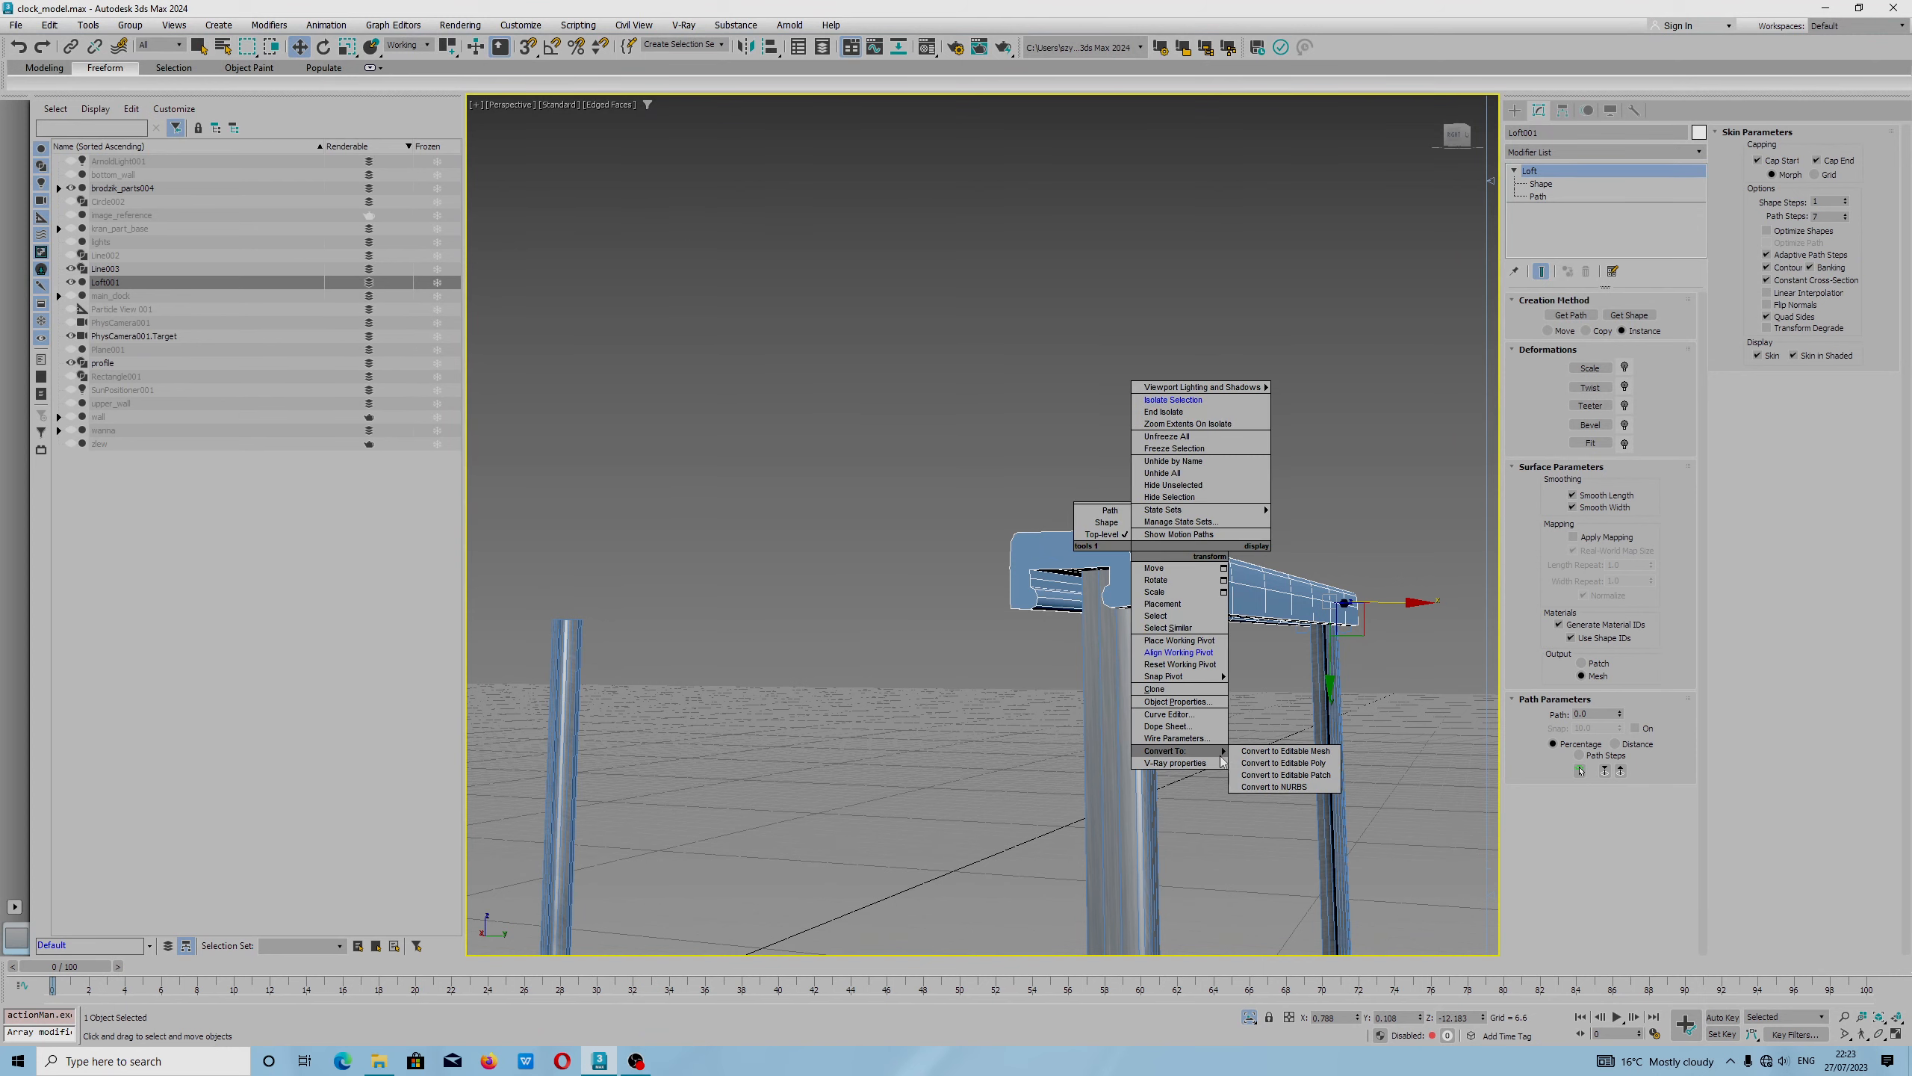
left_click(1279, 759)
middle_click_drag(1257, 565, 1019, 609, "alt")
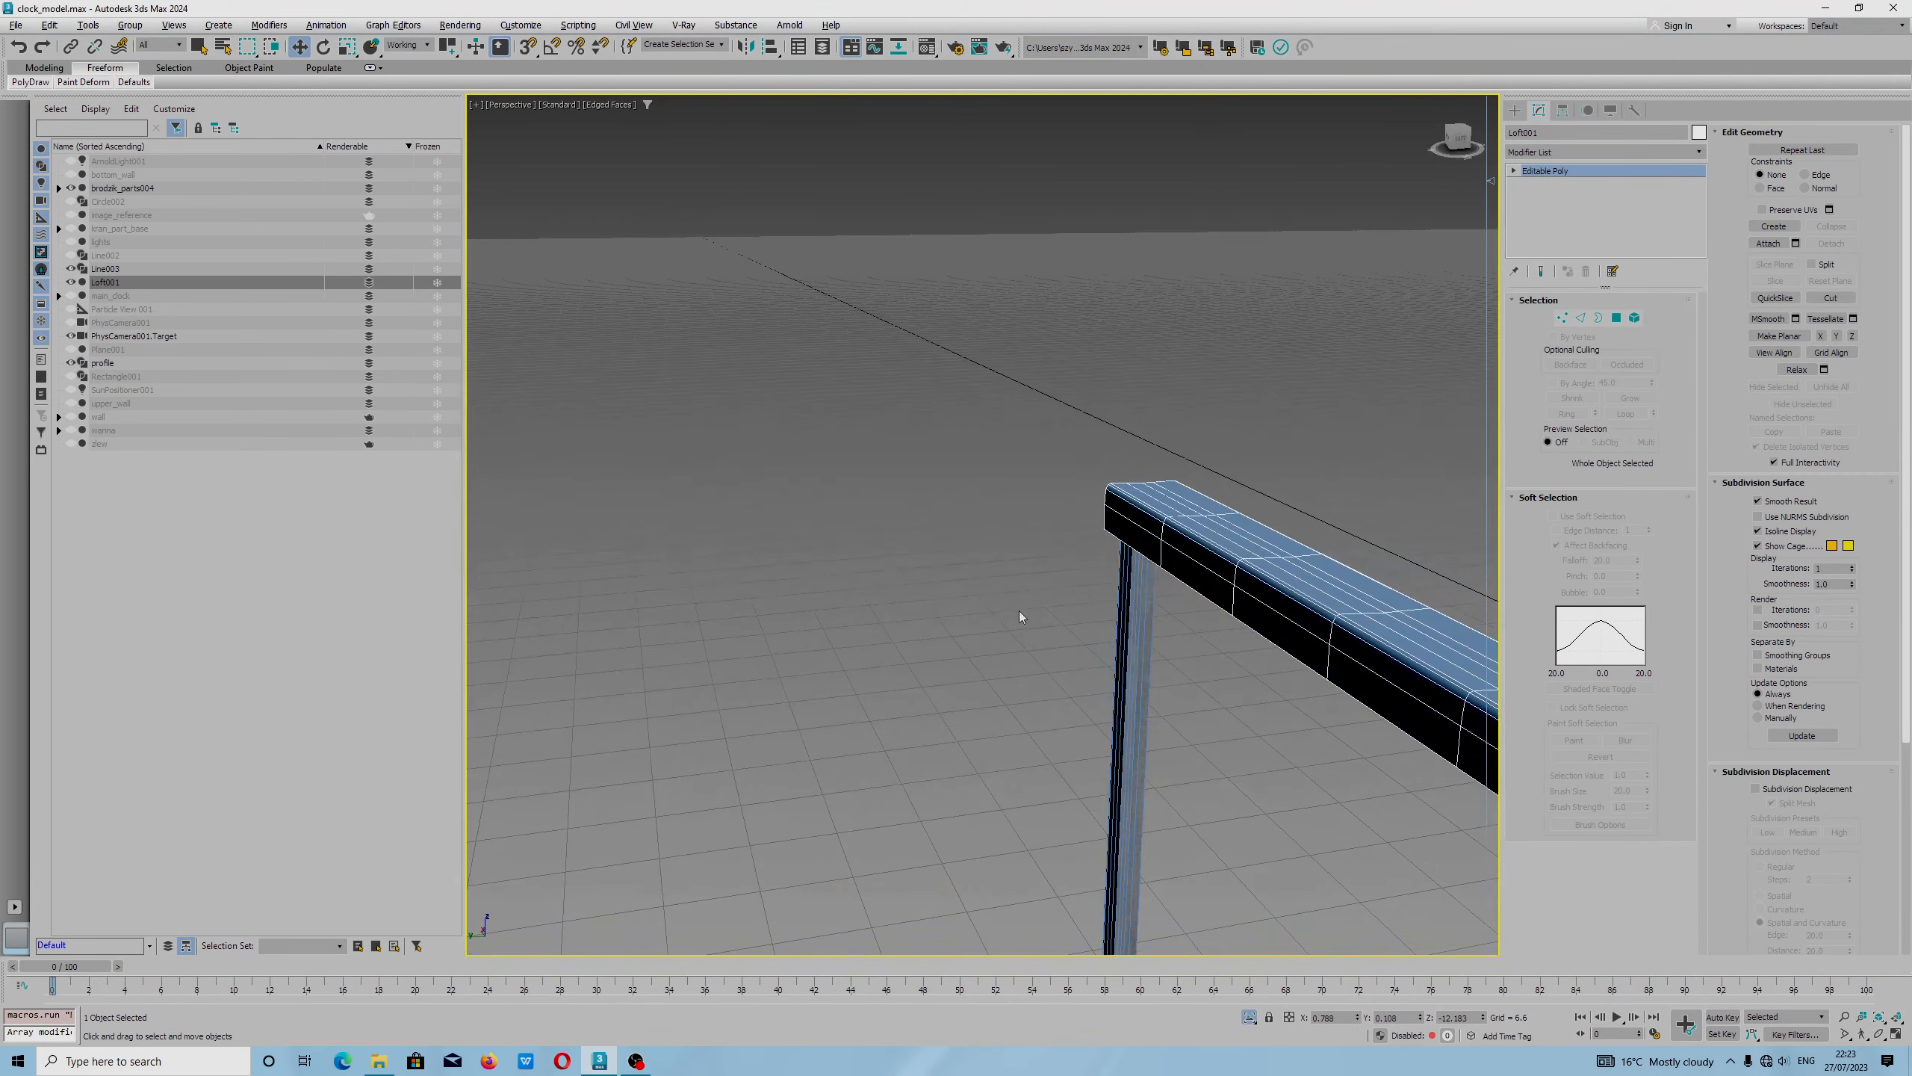
middle_click_drag(1250, 520, 854, 355)
scroll(1025, 555, "down", 2)
middle_click_drag(1024, 555, 952, 616, "alt")
scroll(1012, 527, "down", 4)
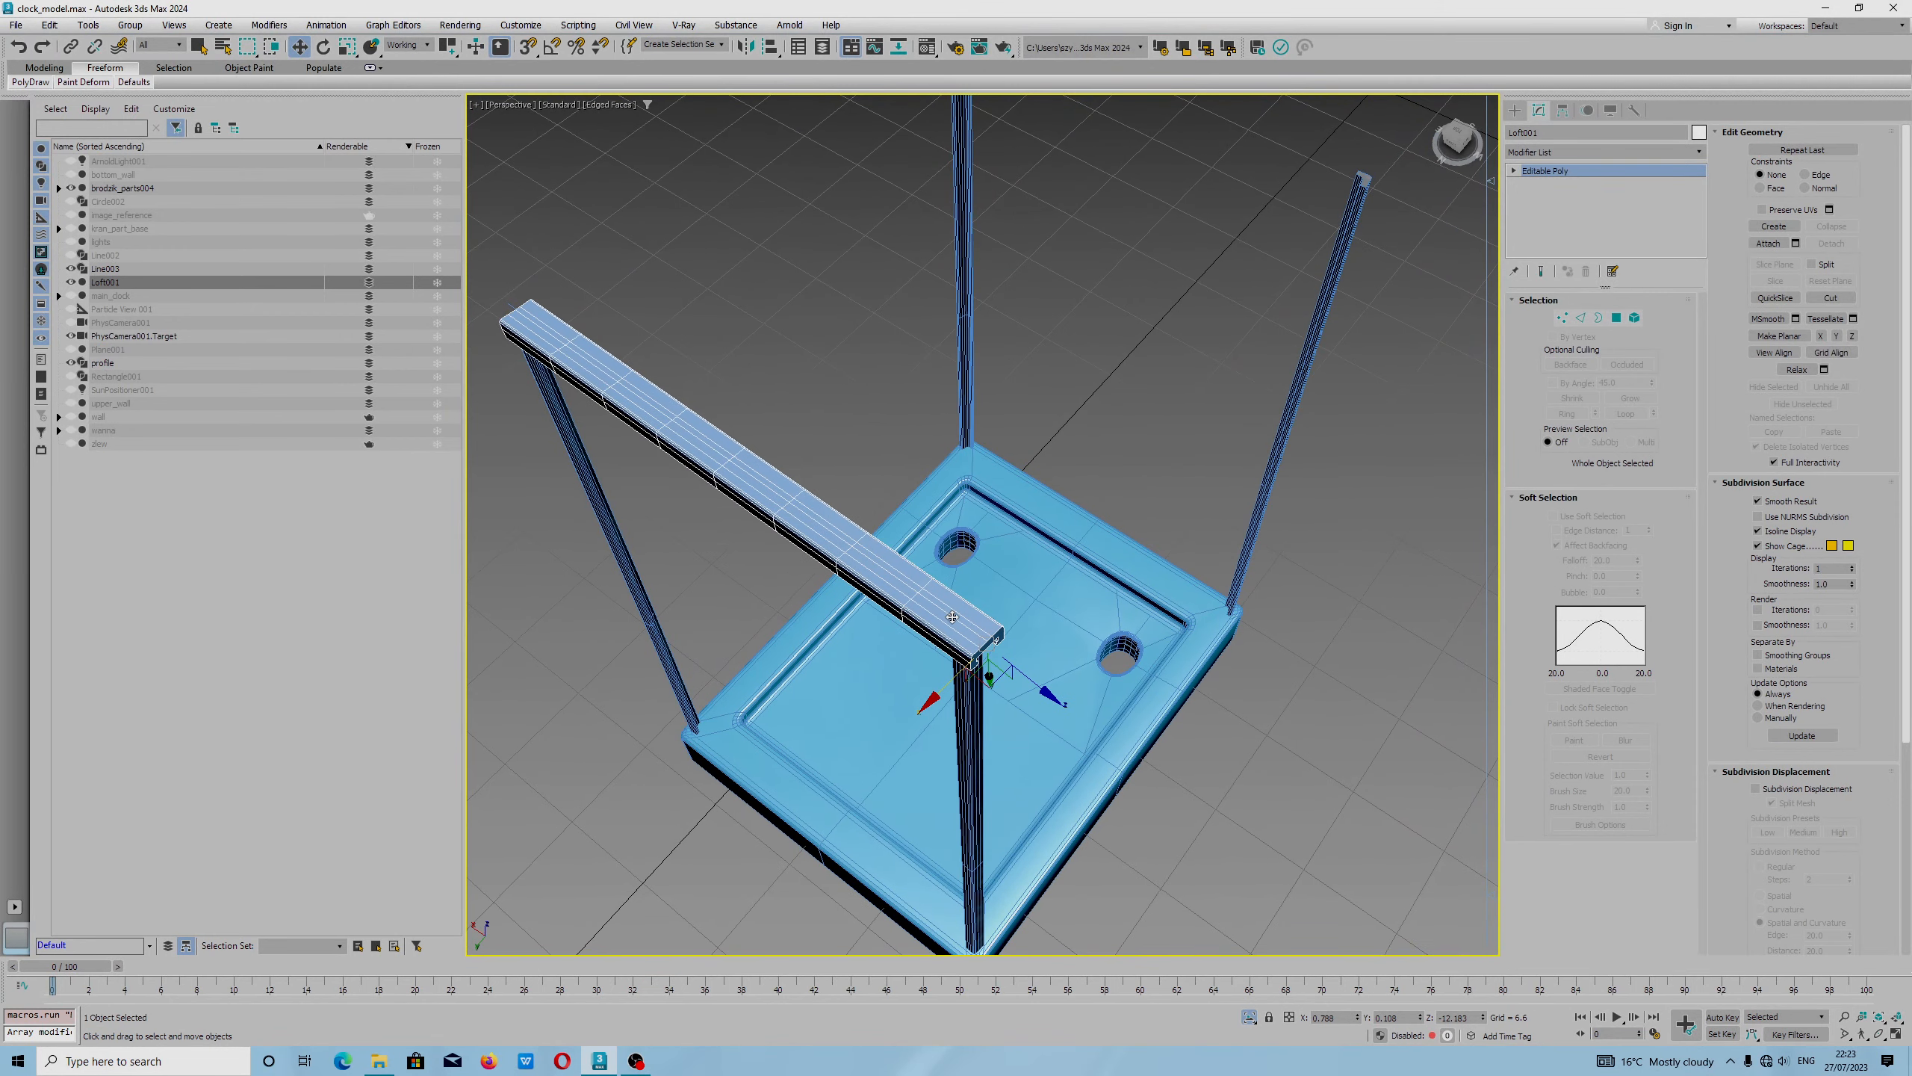
Save the current scene file.
left_click(15, 24)
left_click(50, 152)
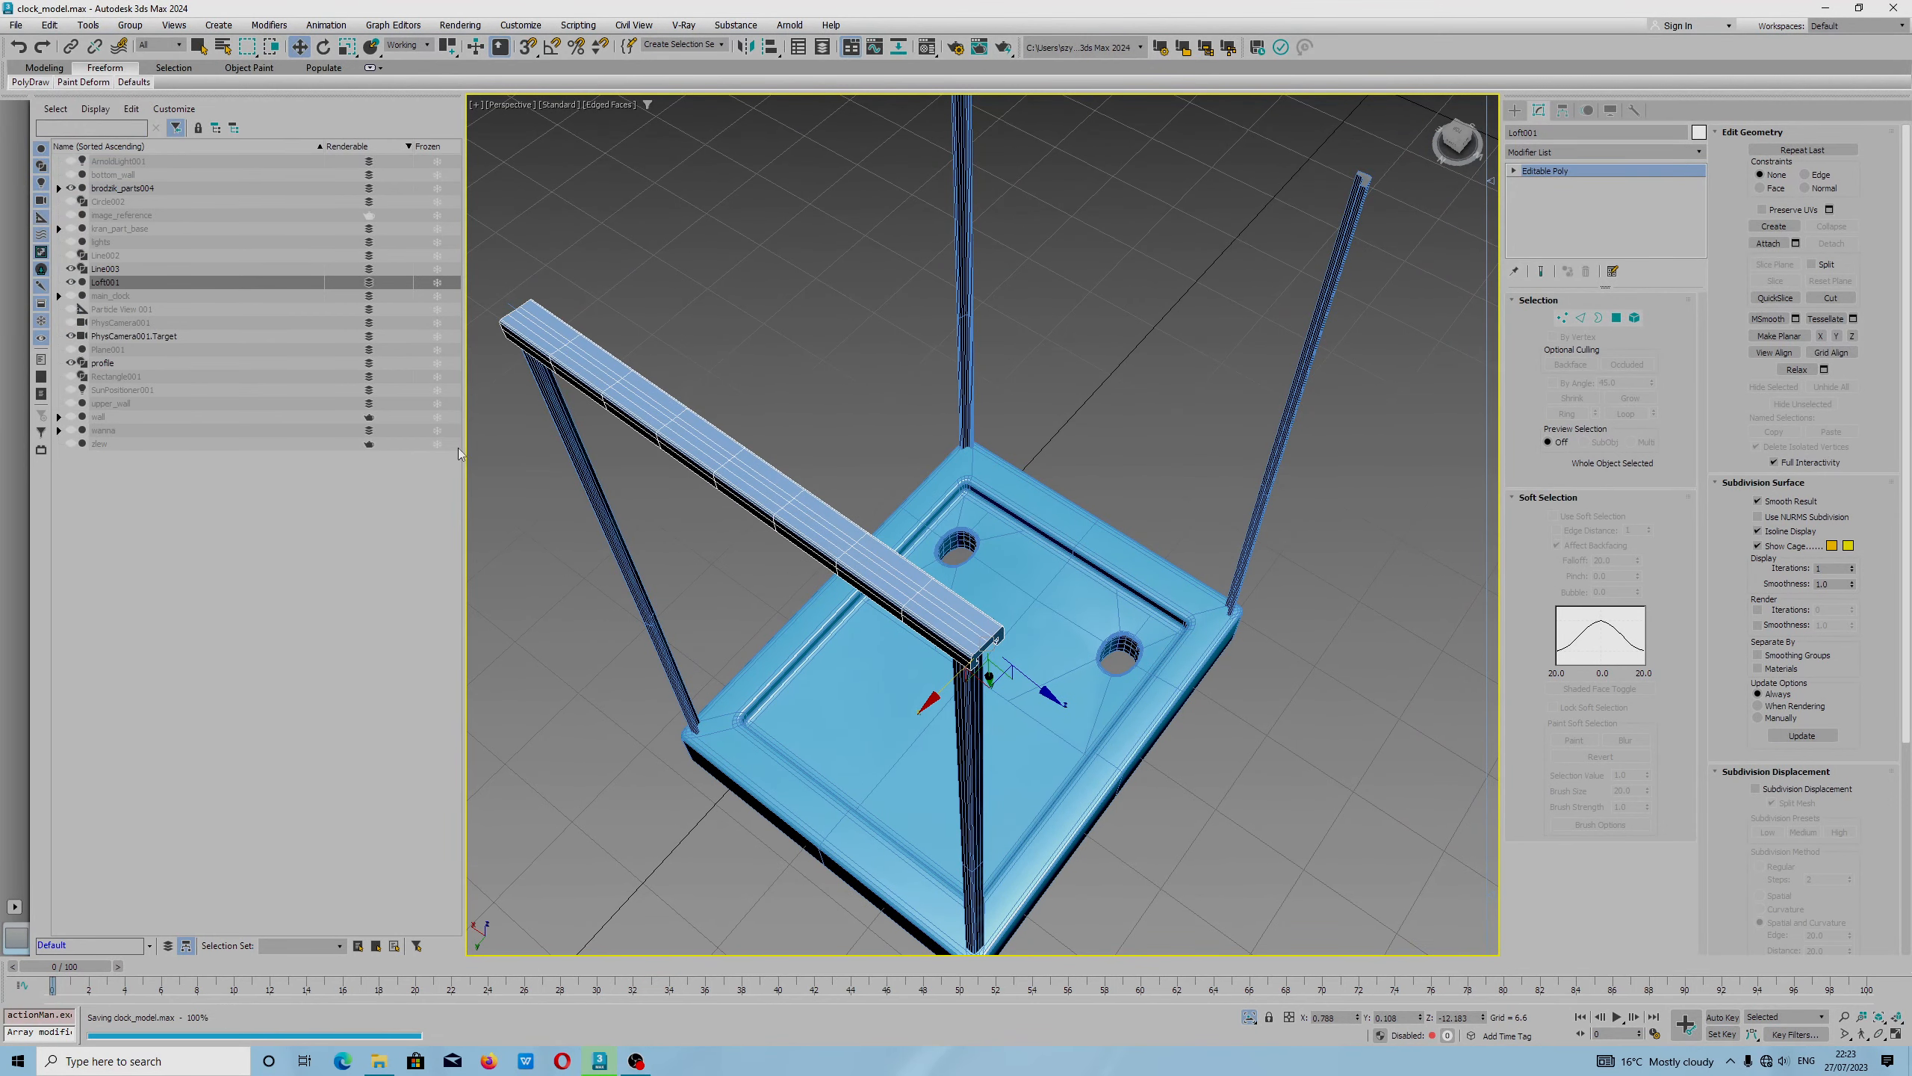
left_click(637, 1061)
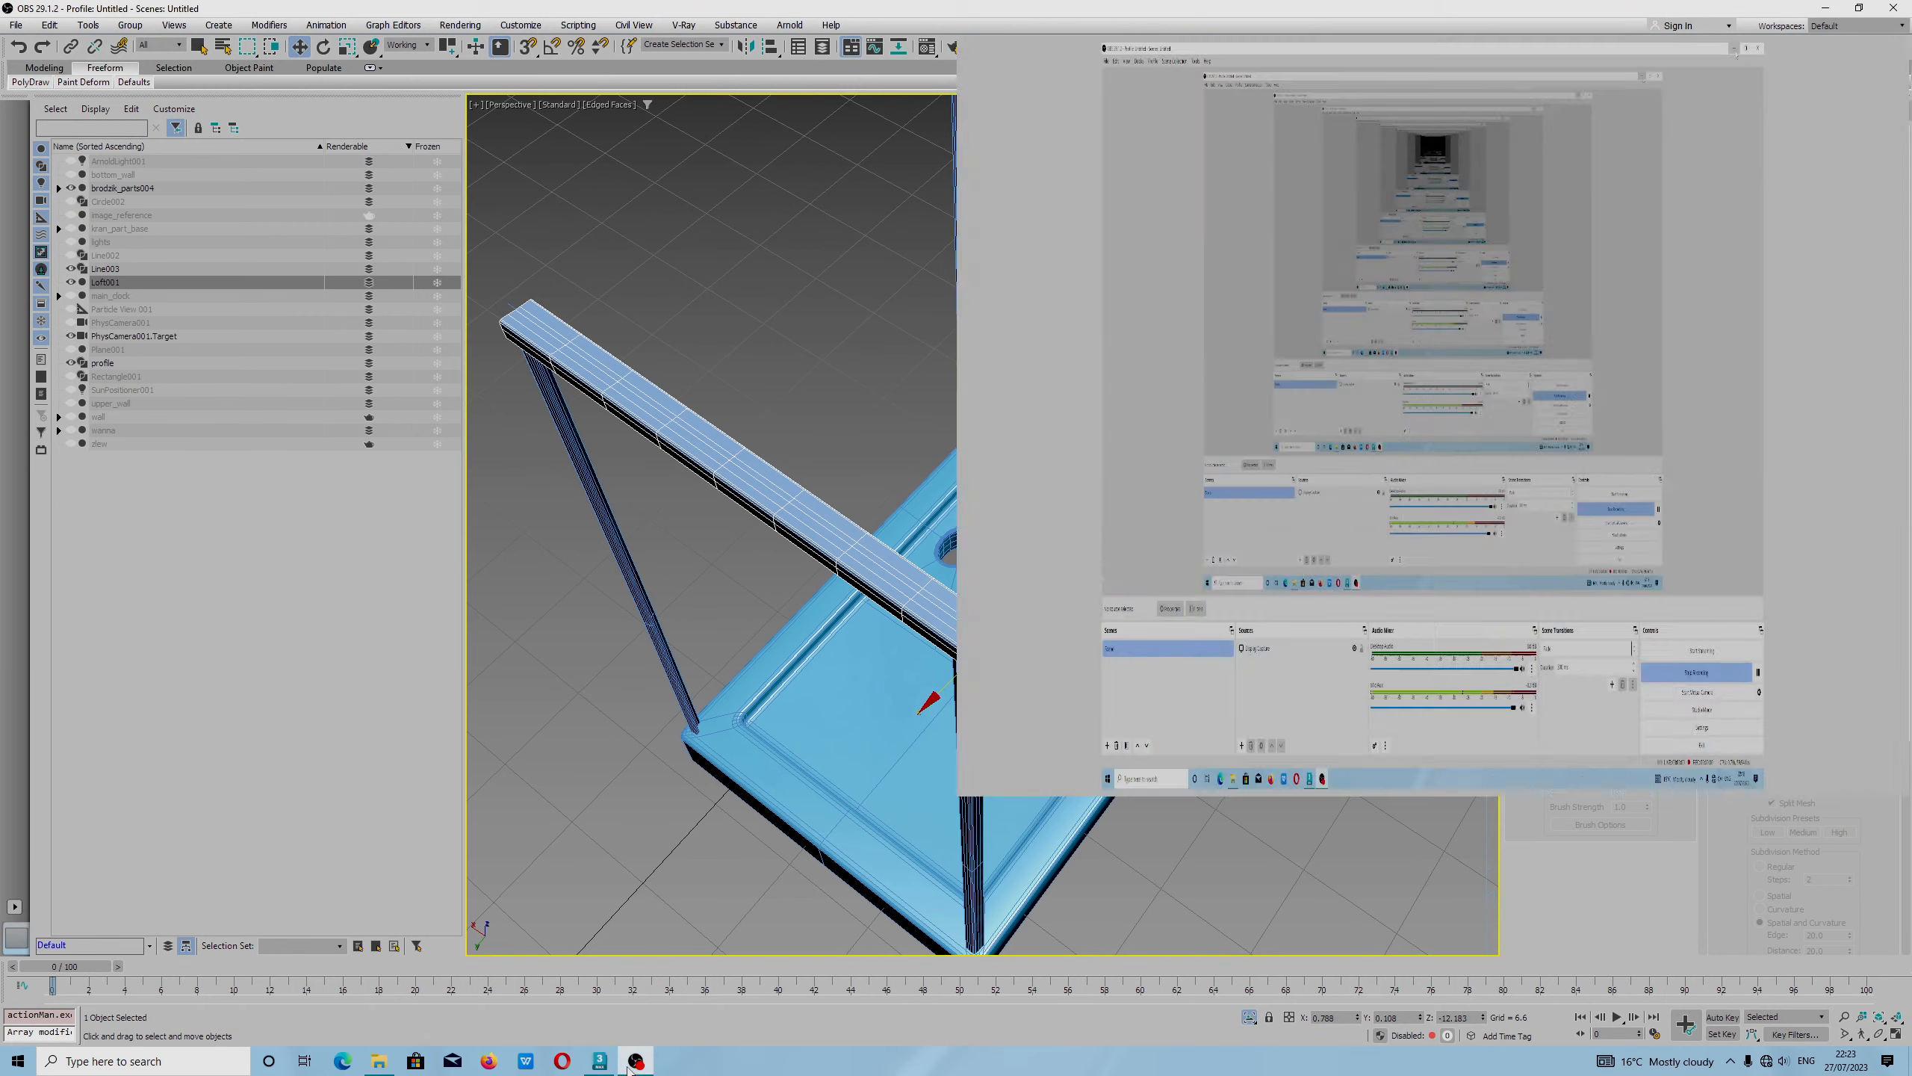